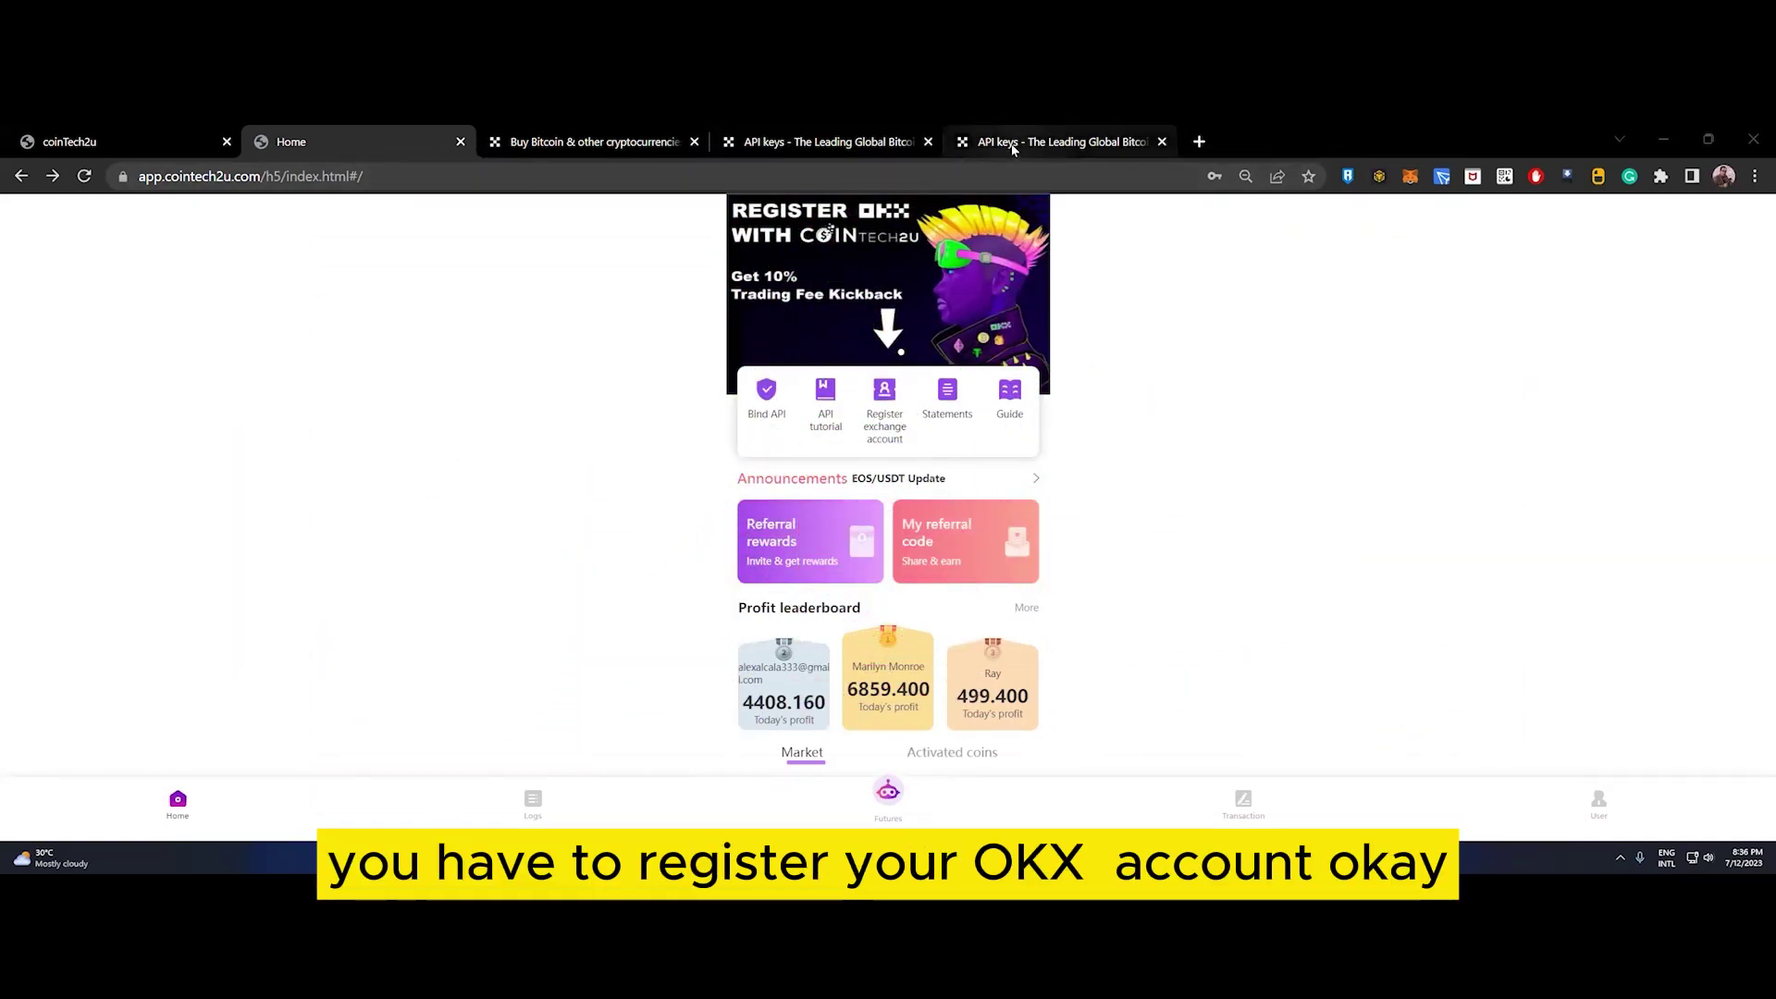
- Bring up the okx.com homepage tab, 'Buy Bitcoin & other cryptocurrencies'
click(523, 142)
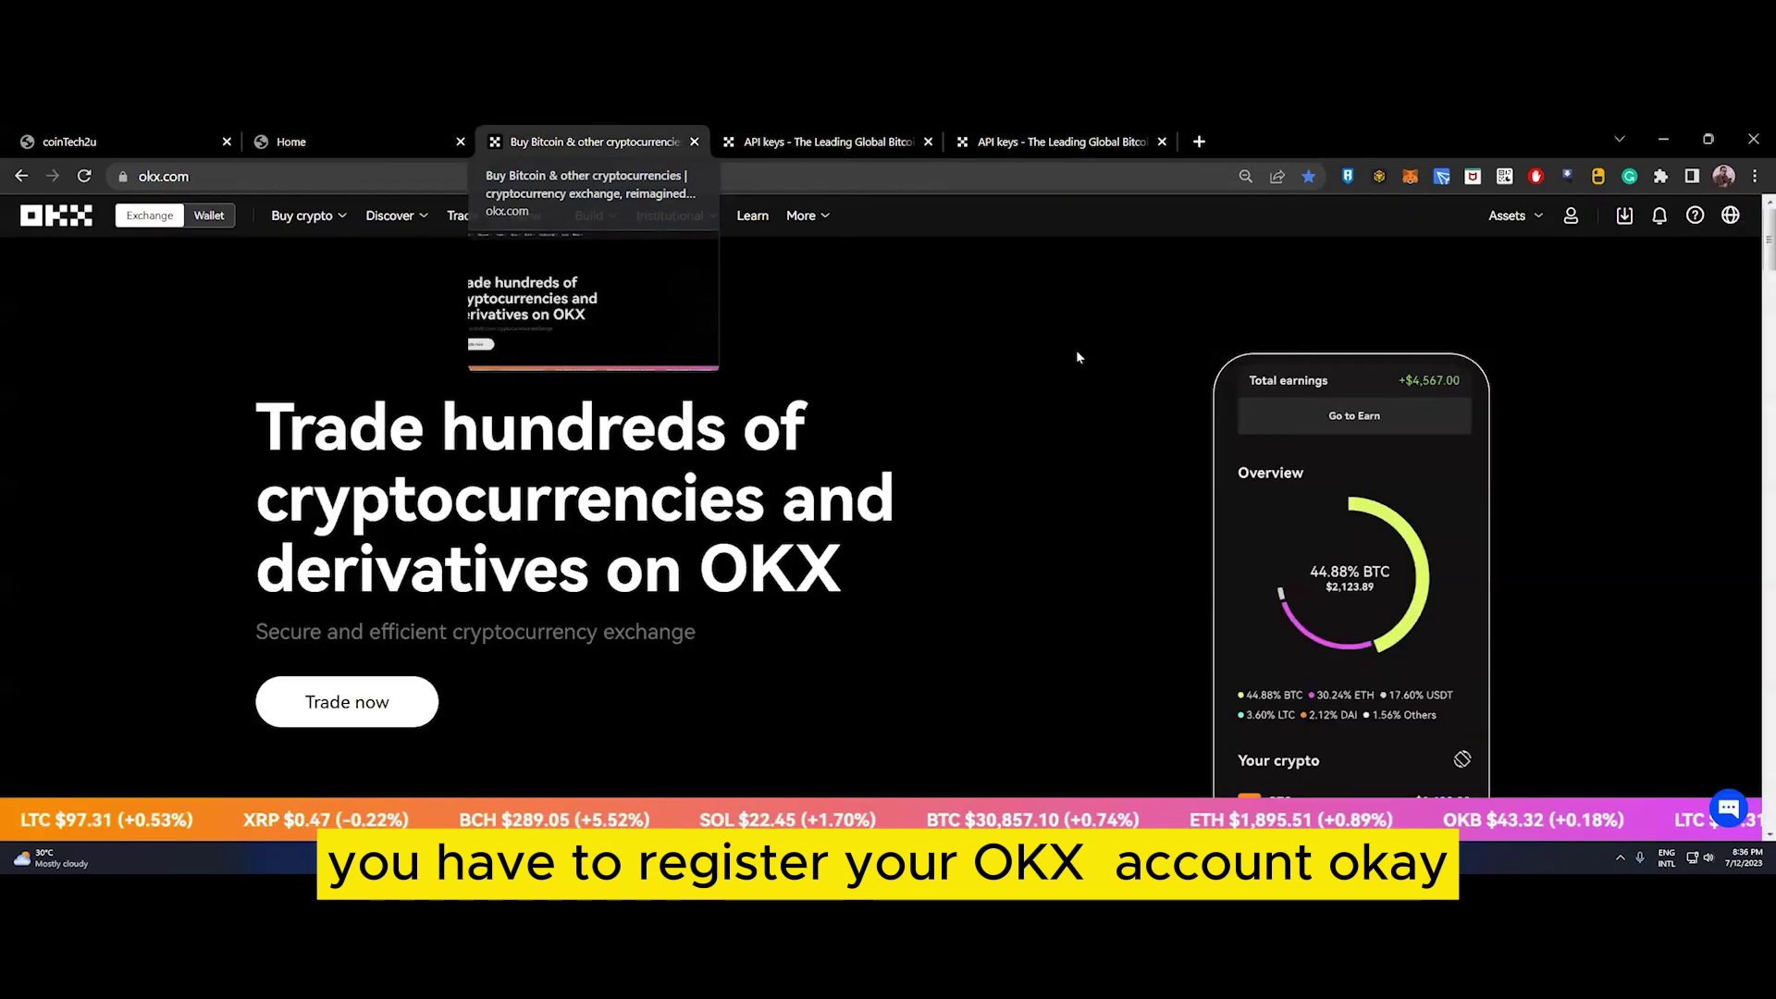
mouse_move(1510, 220)
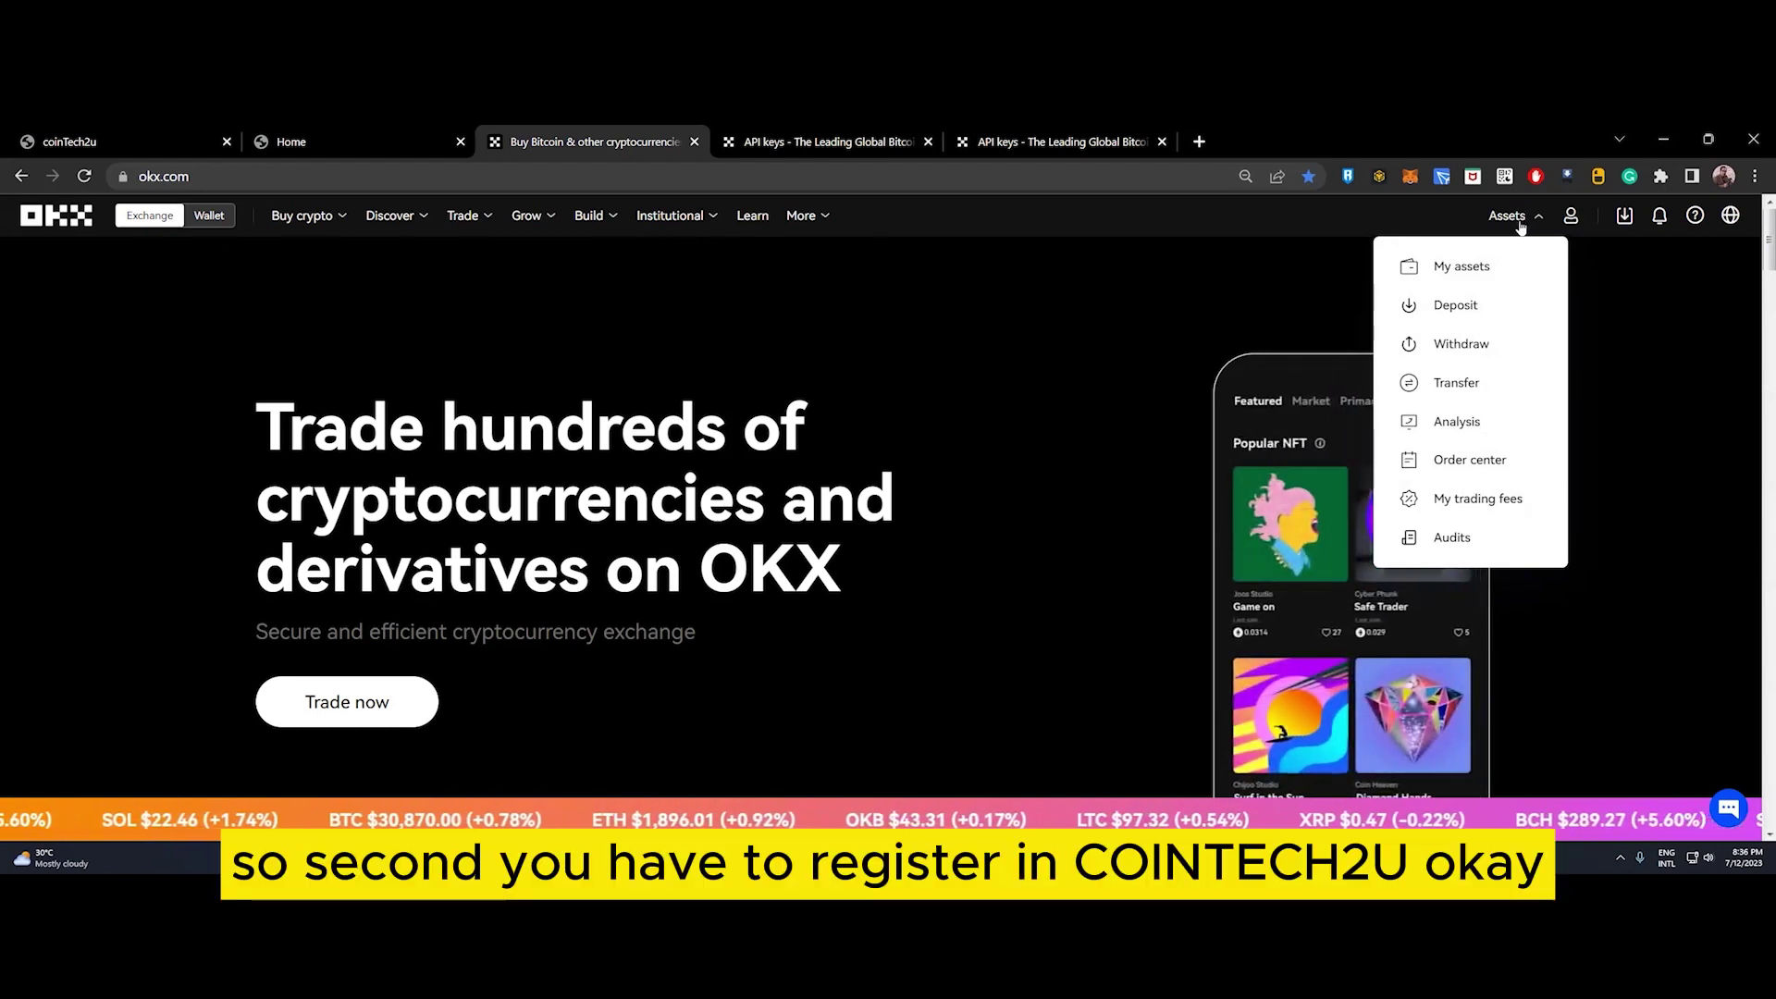
- Look over the Cointech2u Register form's nickname field, then go back to the Home dashboard
click(126, 142)
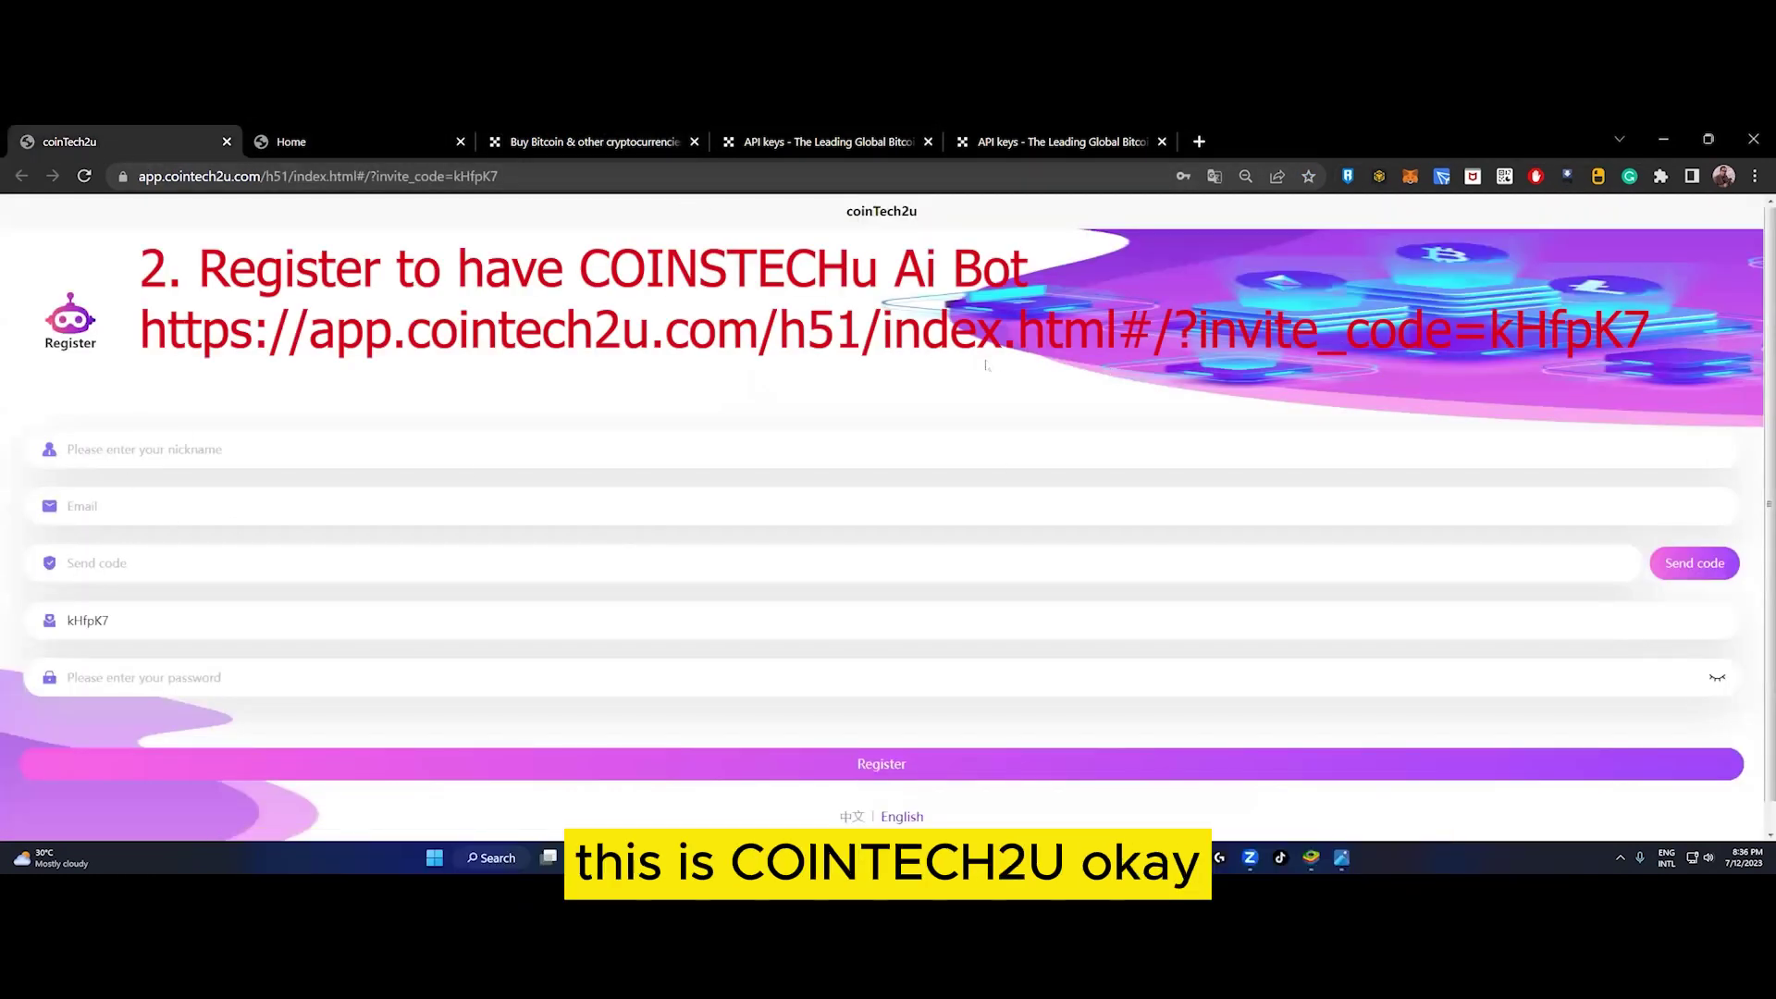
click(719, 440)
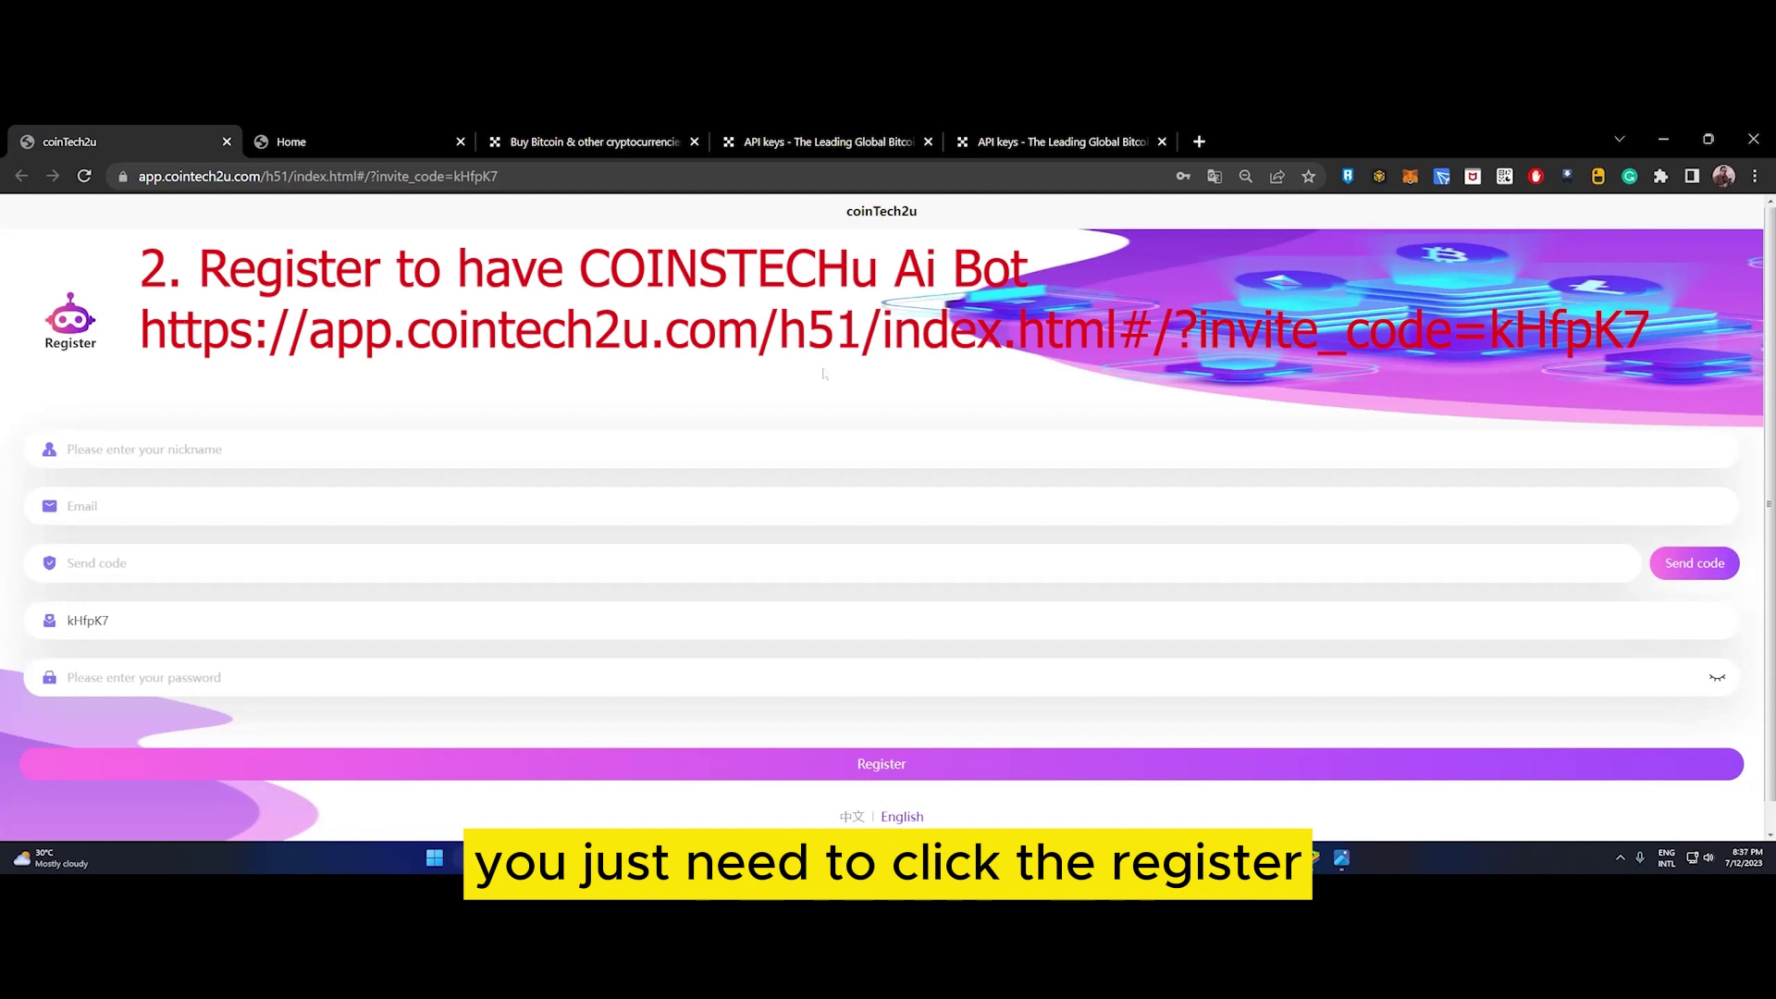
click(335, 135)
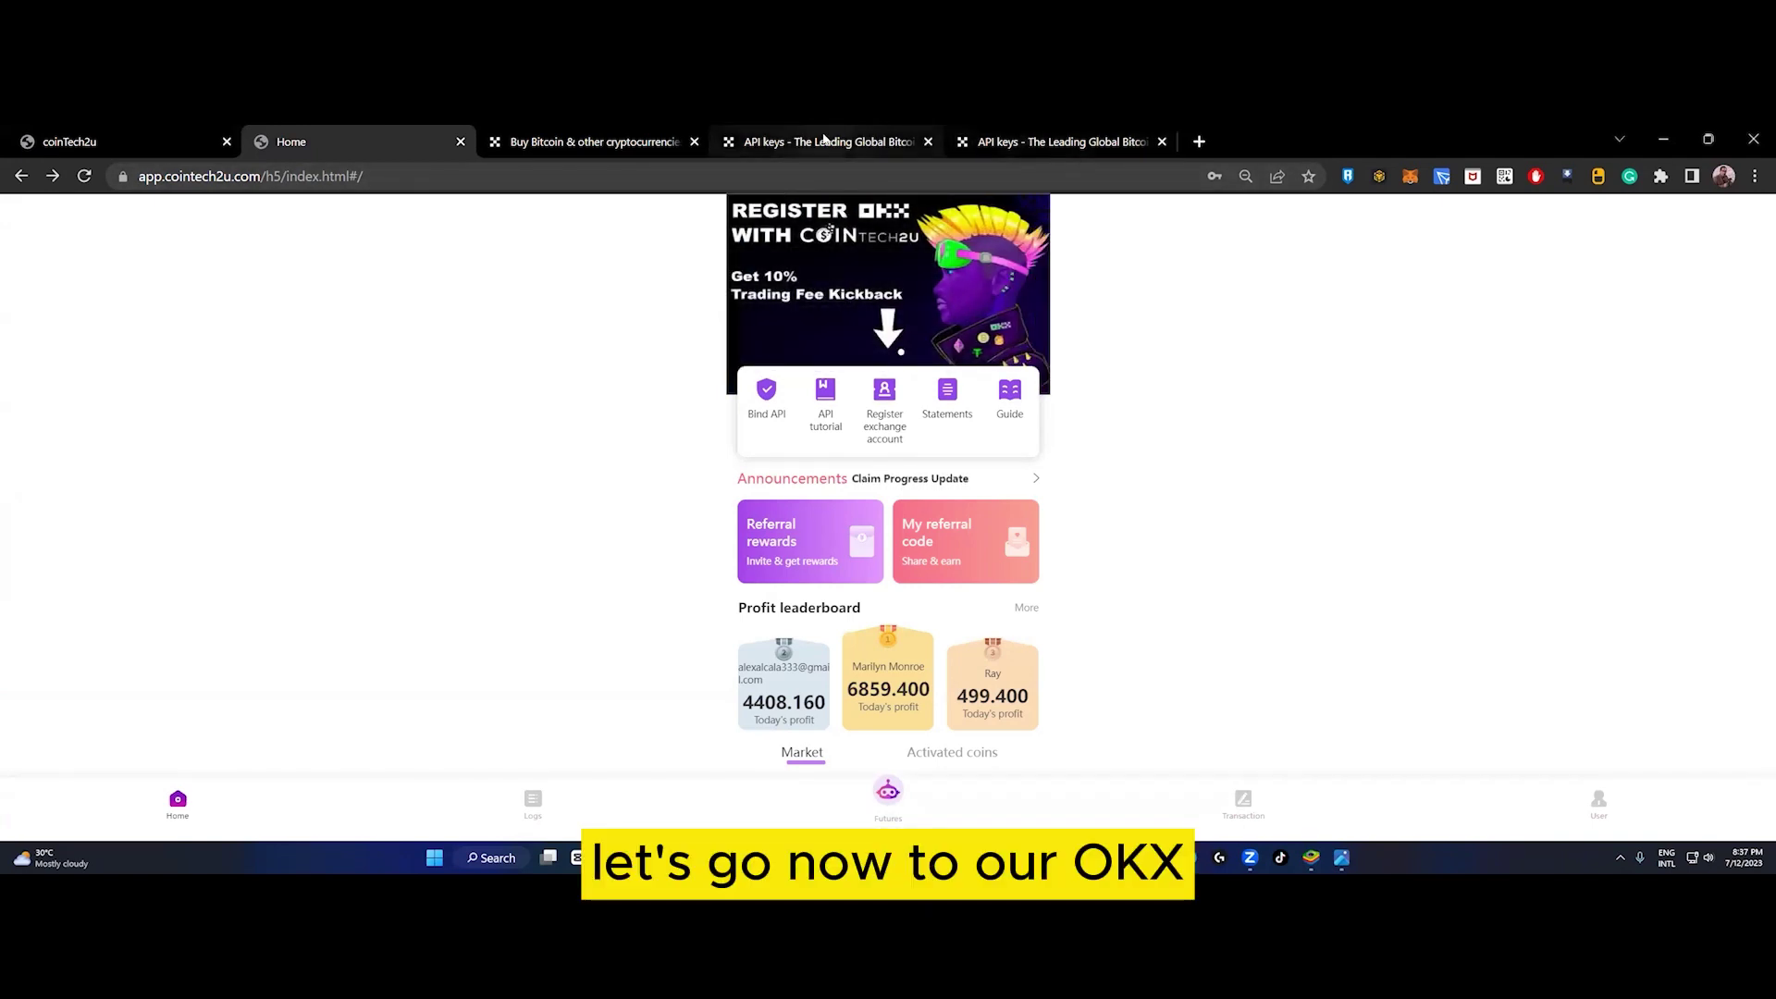
- Go from the OKX homepage to the API keys page listing COINTECH and Cointech2DEMo
click(586, 141)
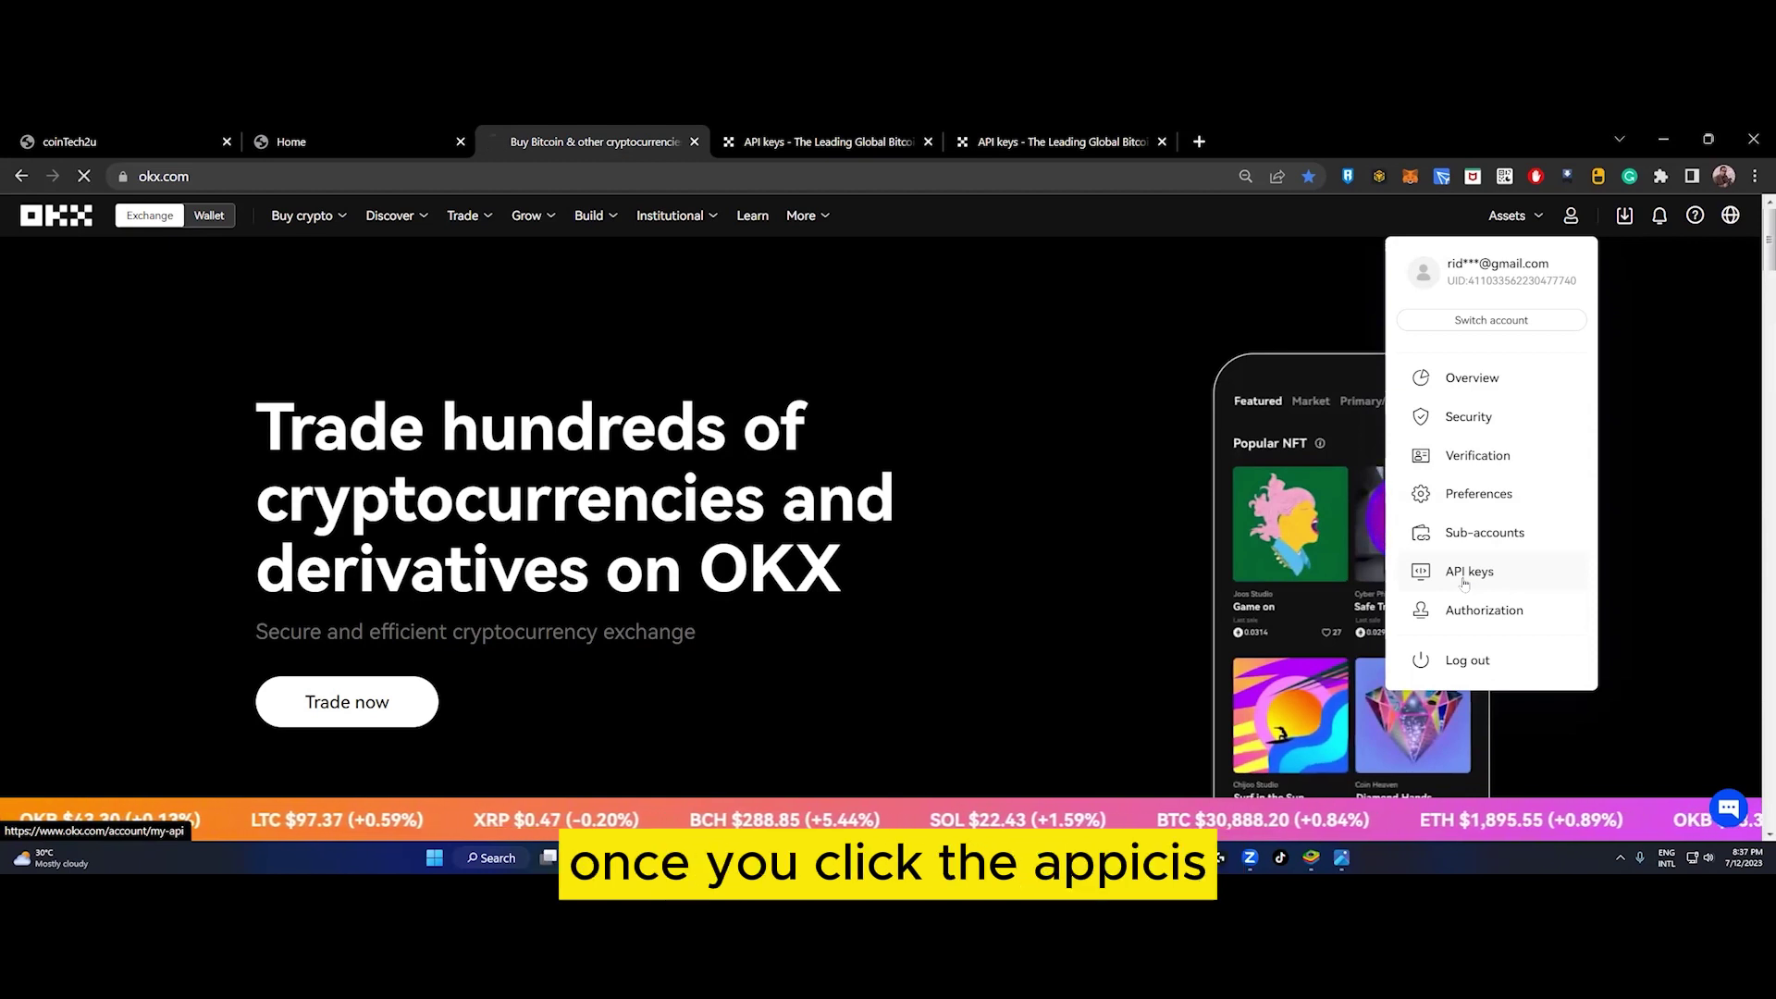
click(1464, 578)
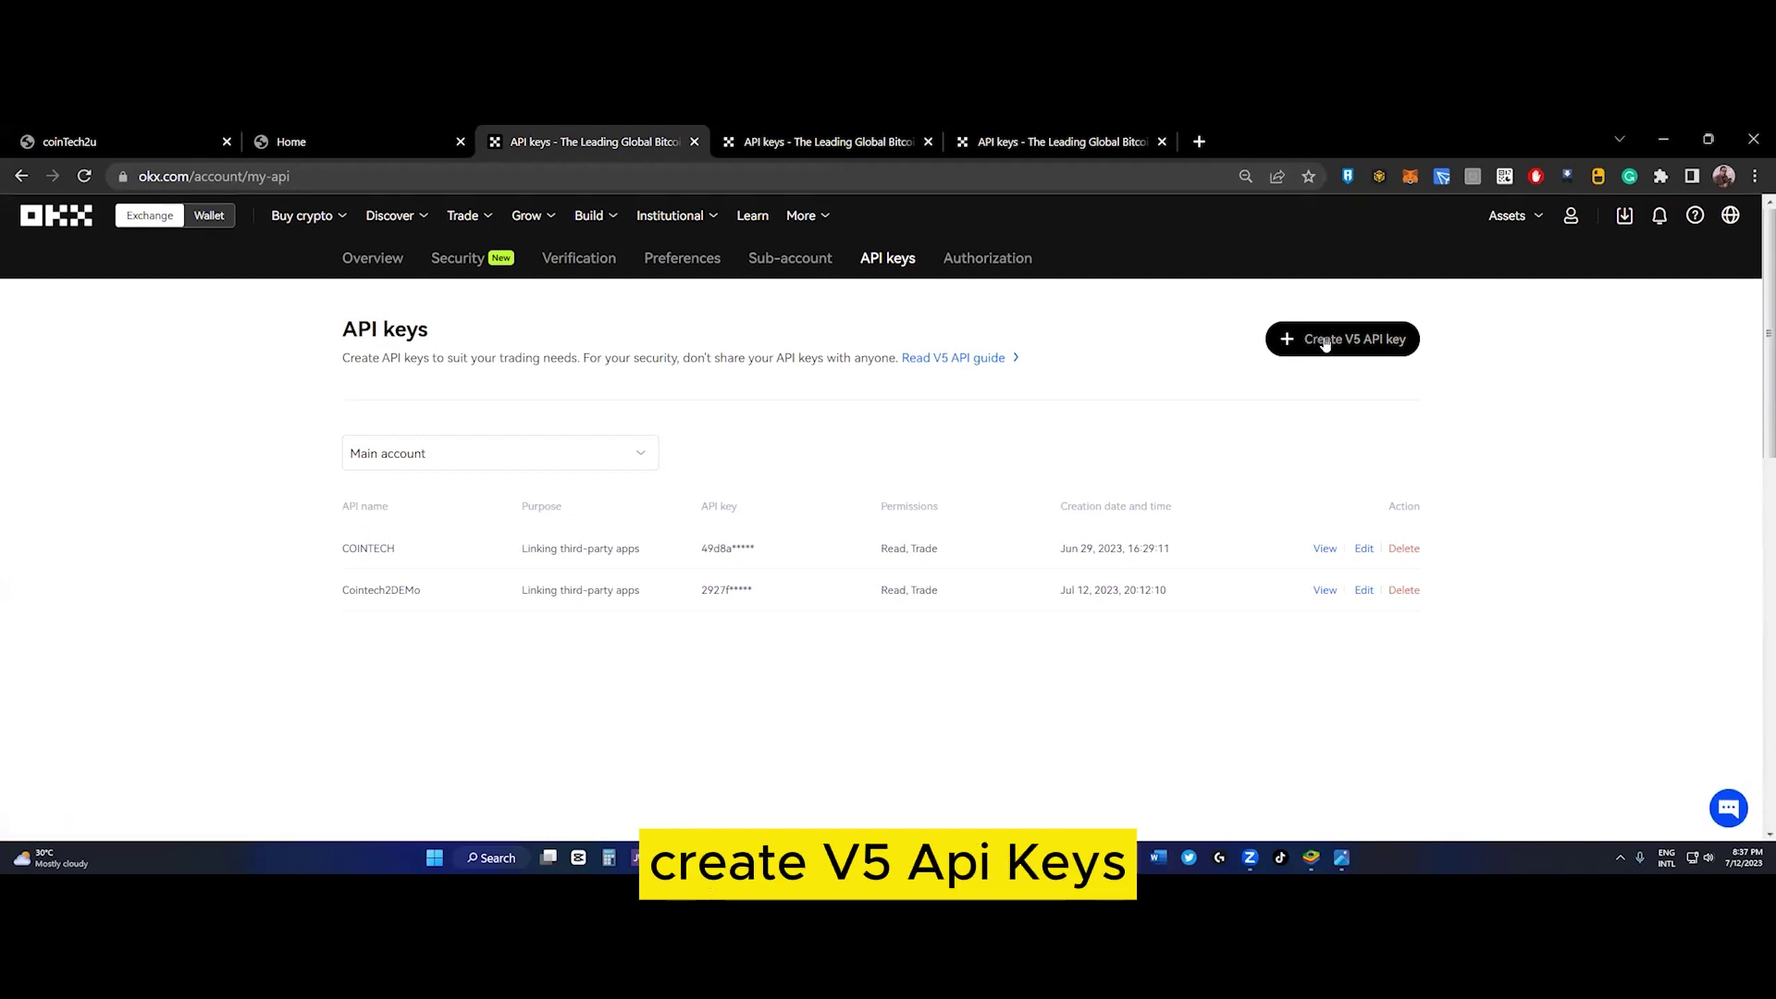
- Start a V5 API key for linking third-party apps, choosing Cointech2u as the app
click(1325, 340)
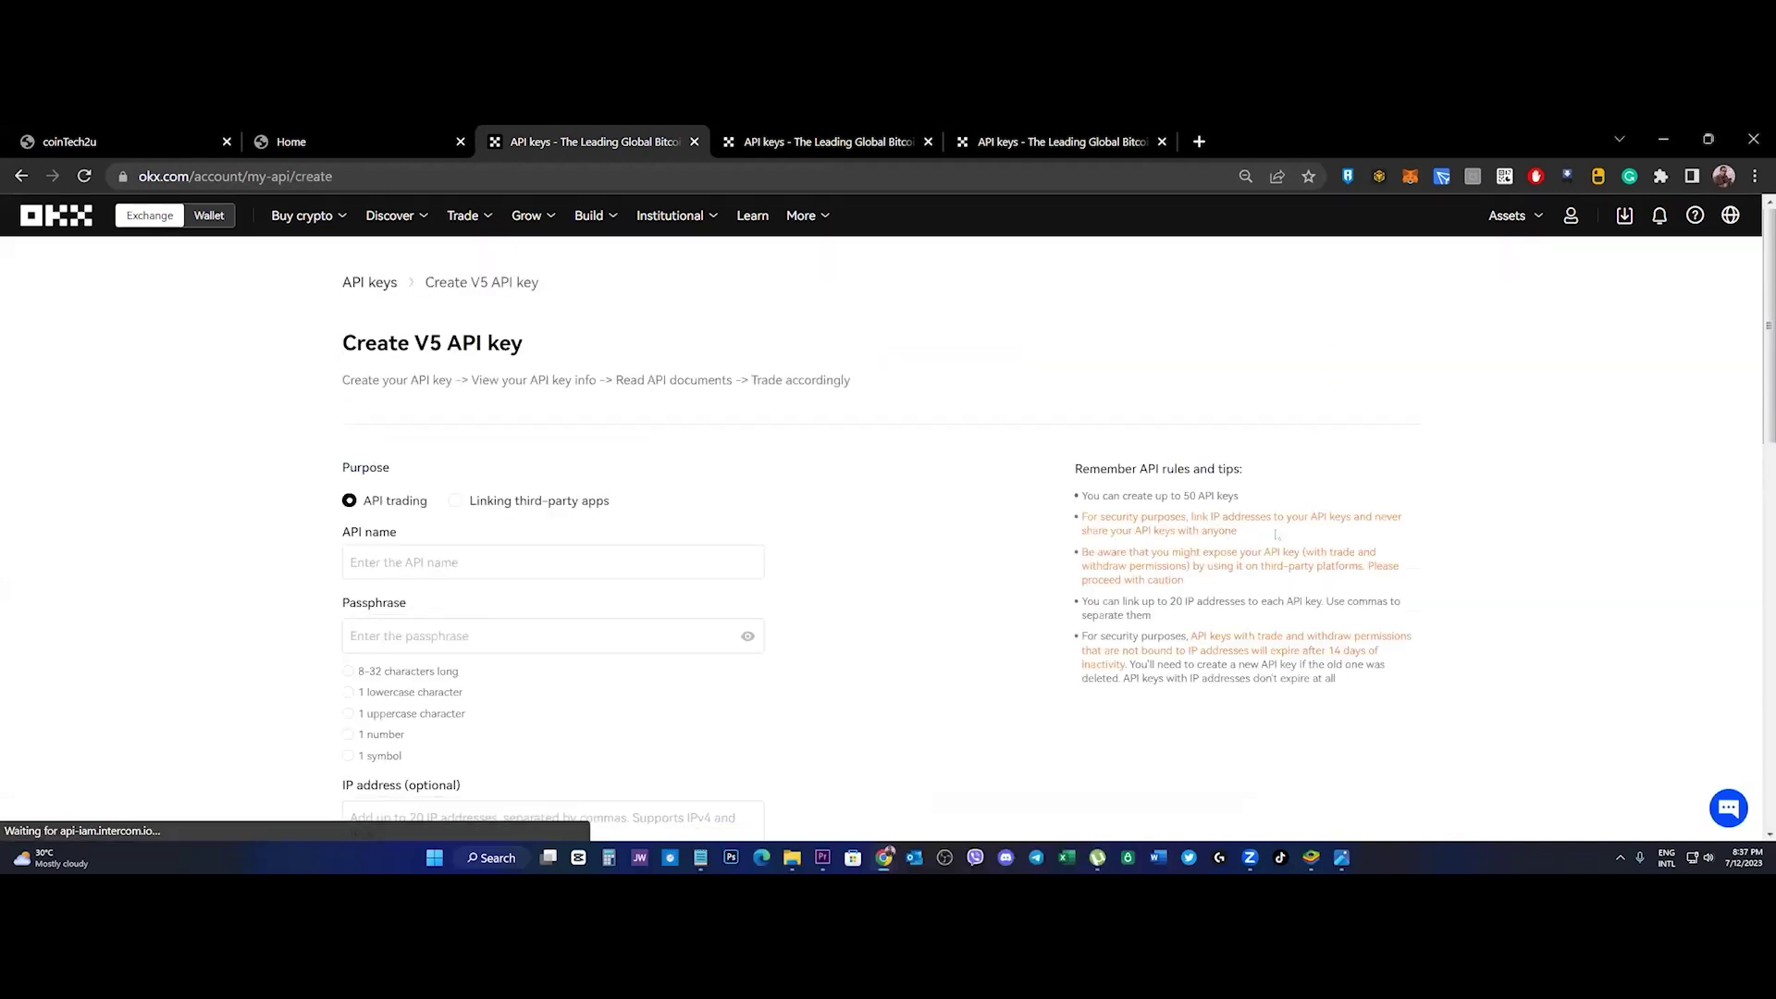
click(523, 501)
scroll(595, 399, down, 2)
click(595, 377)
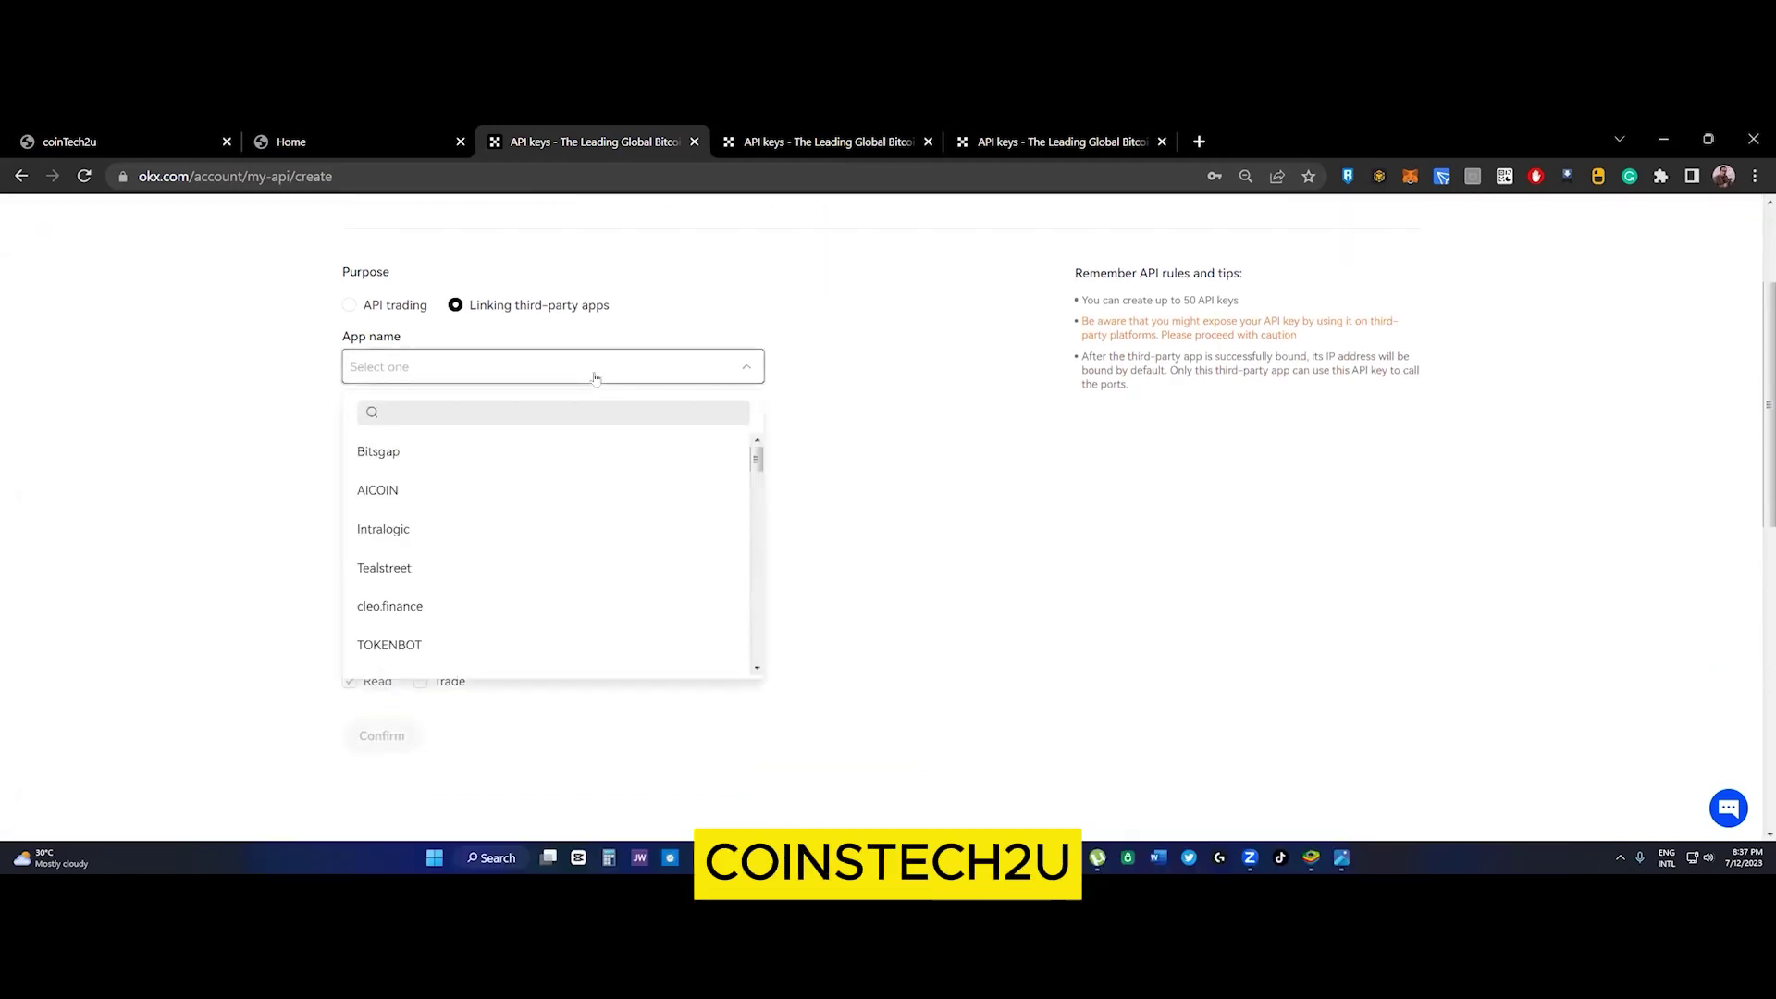
text(copin)
key(BackSpace)
key(BackSpace)
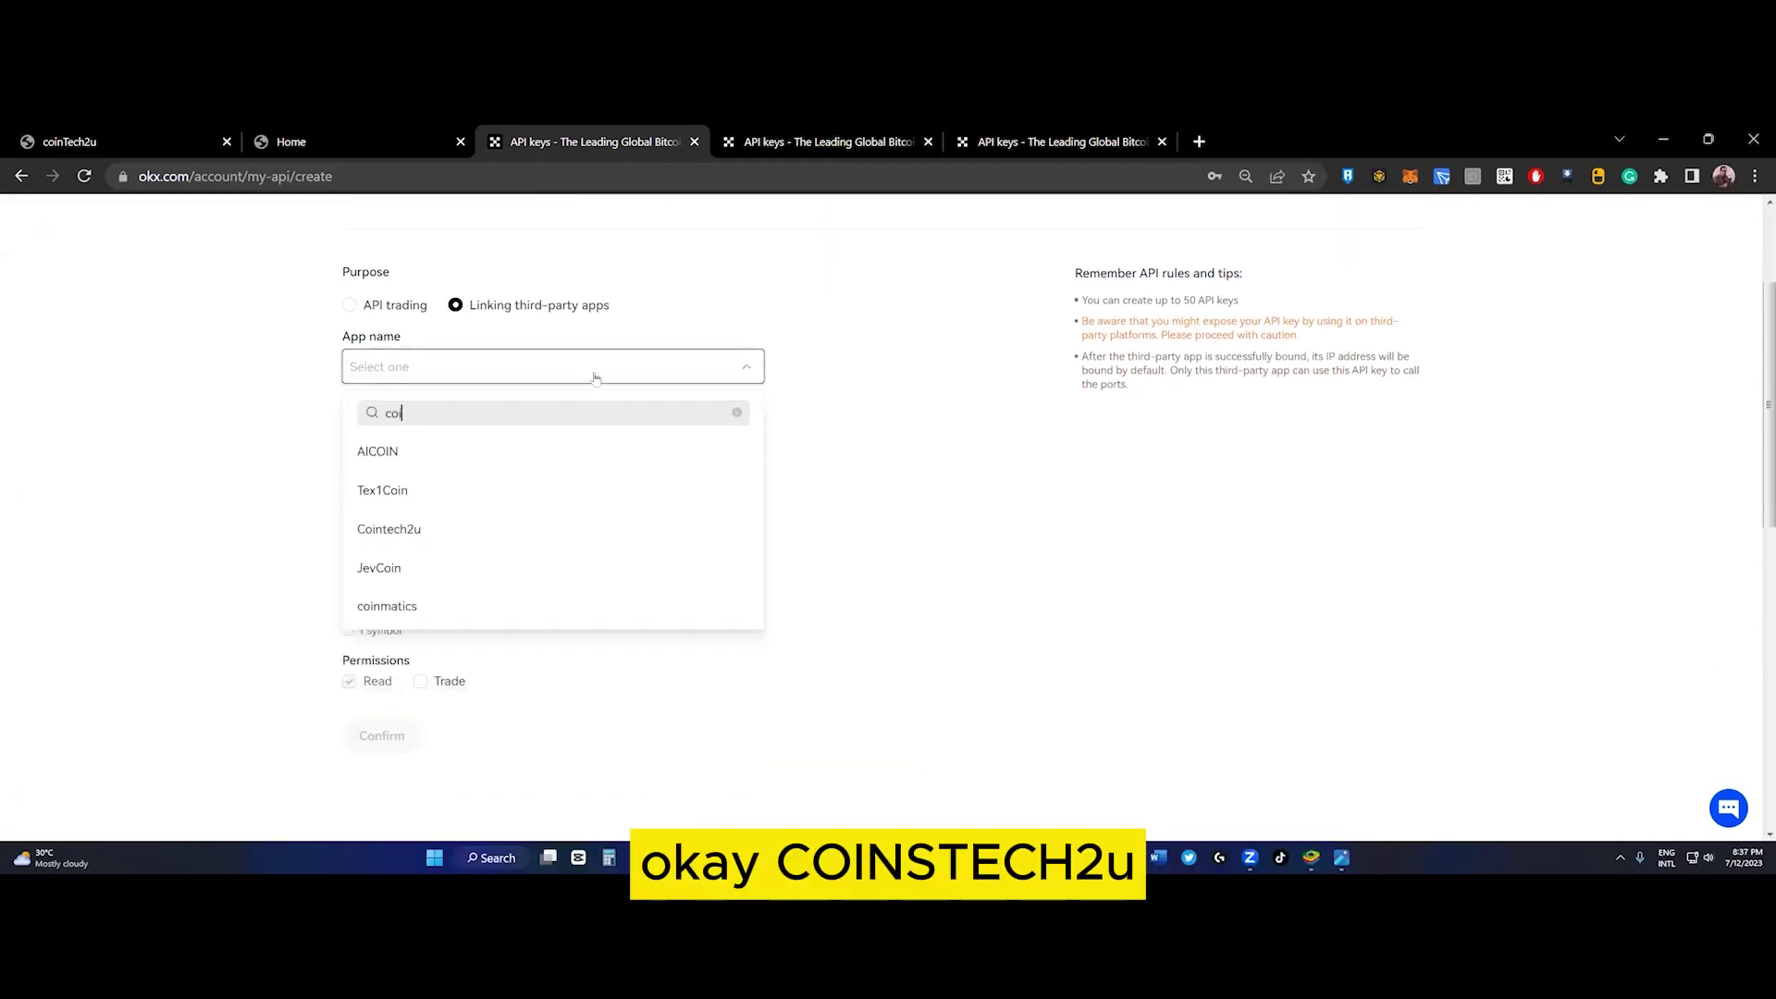
text(p)
key(BackSpace)
text(int)
click(477, 463)
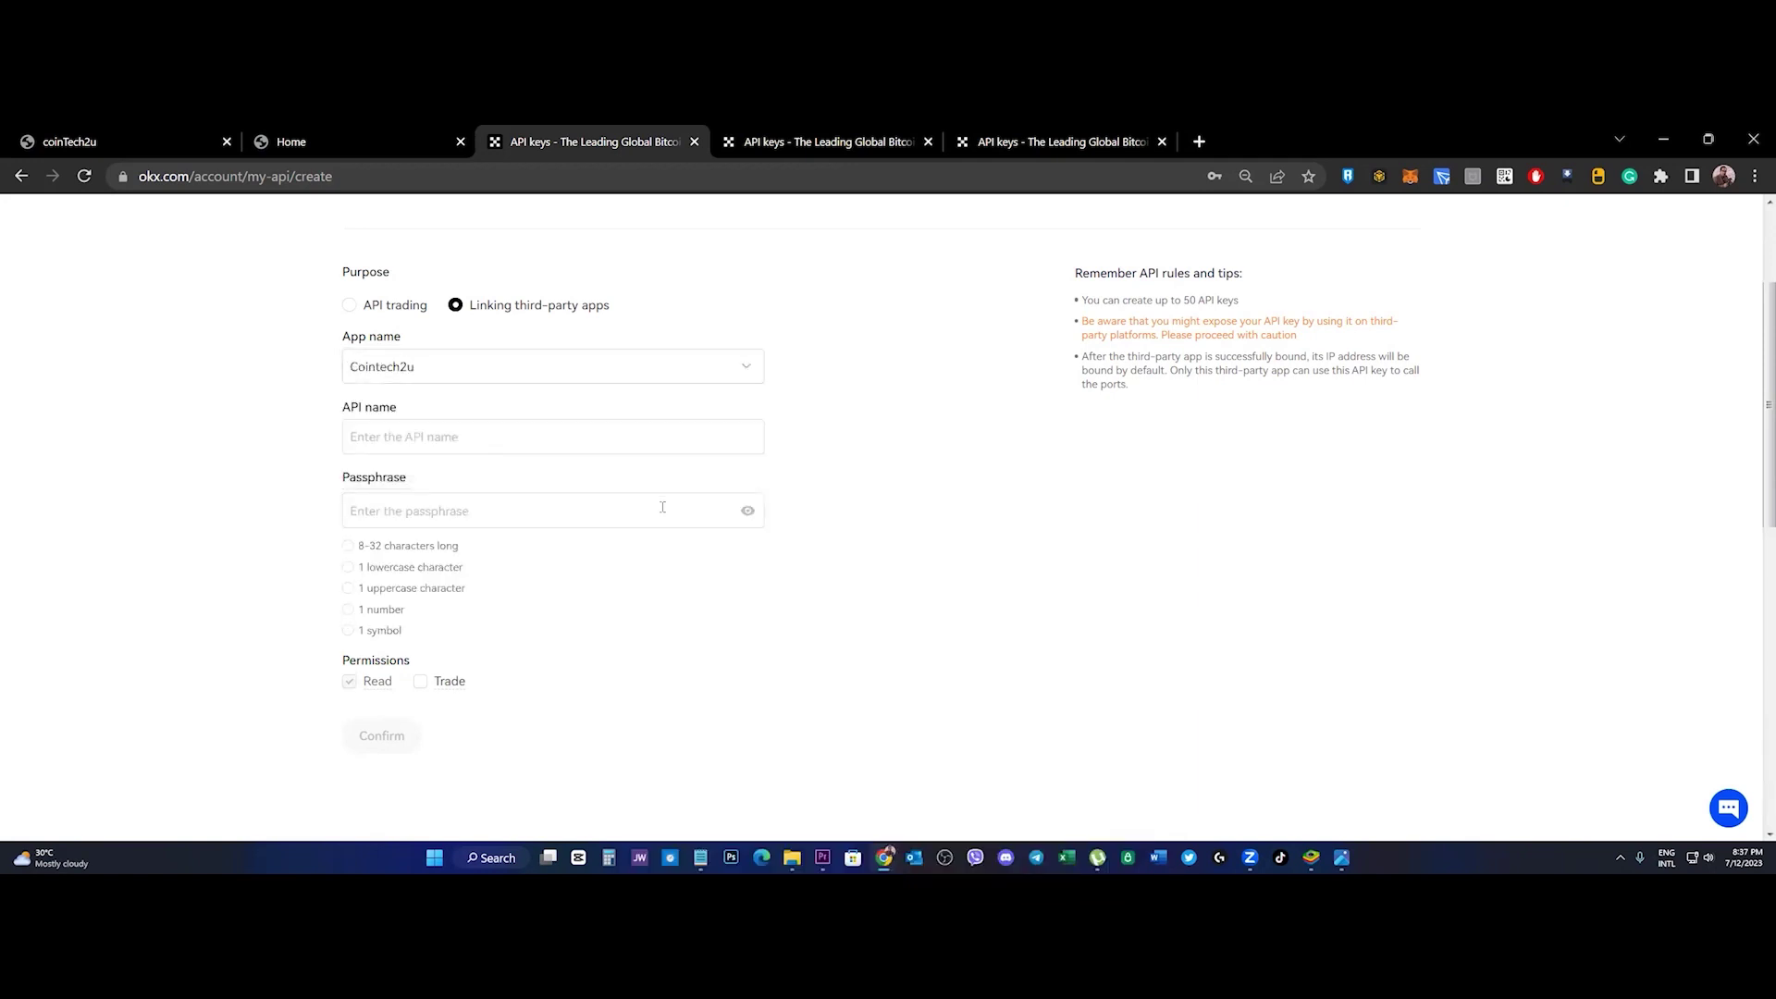
- Name the key Cointech2u, enter a valid passphrase and grant Trade permission
click(503, 435)
double_click(439, 374)
key(ctrl+c)
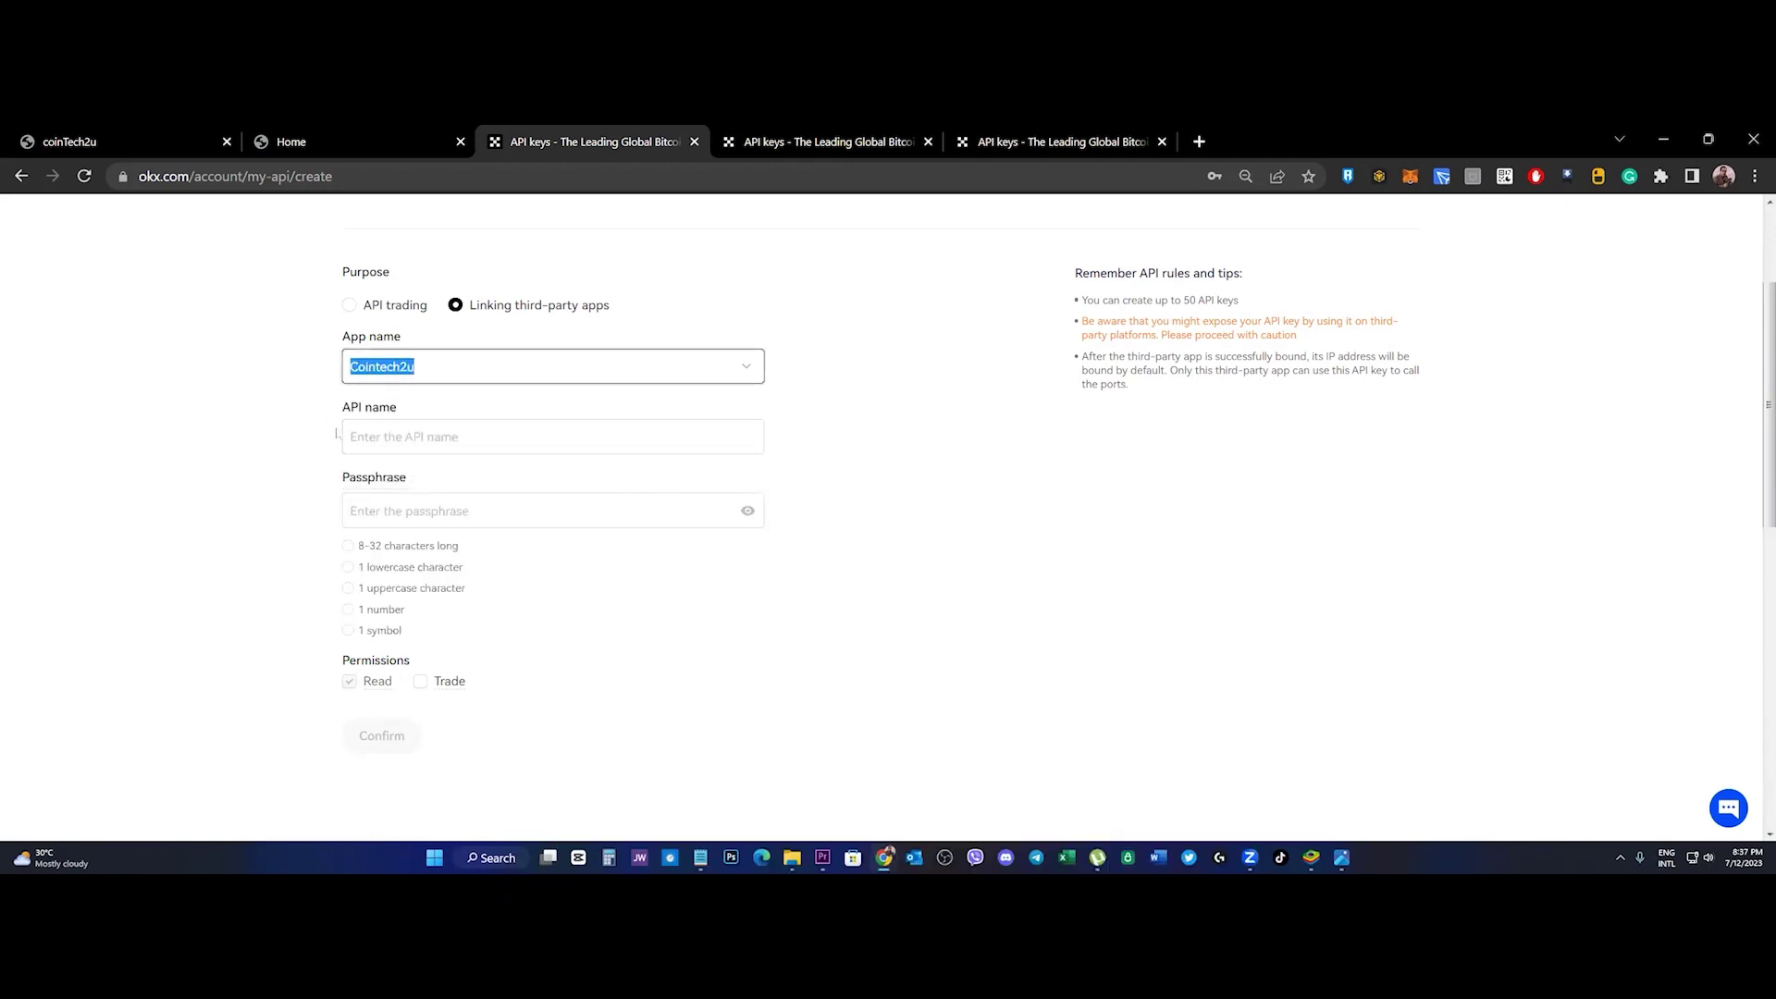
click(446, 444)
key(ctrl+v)
click(431, 526)
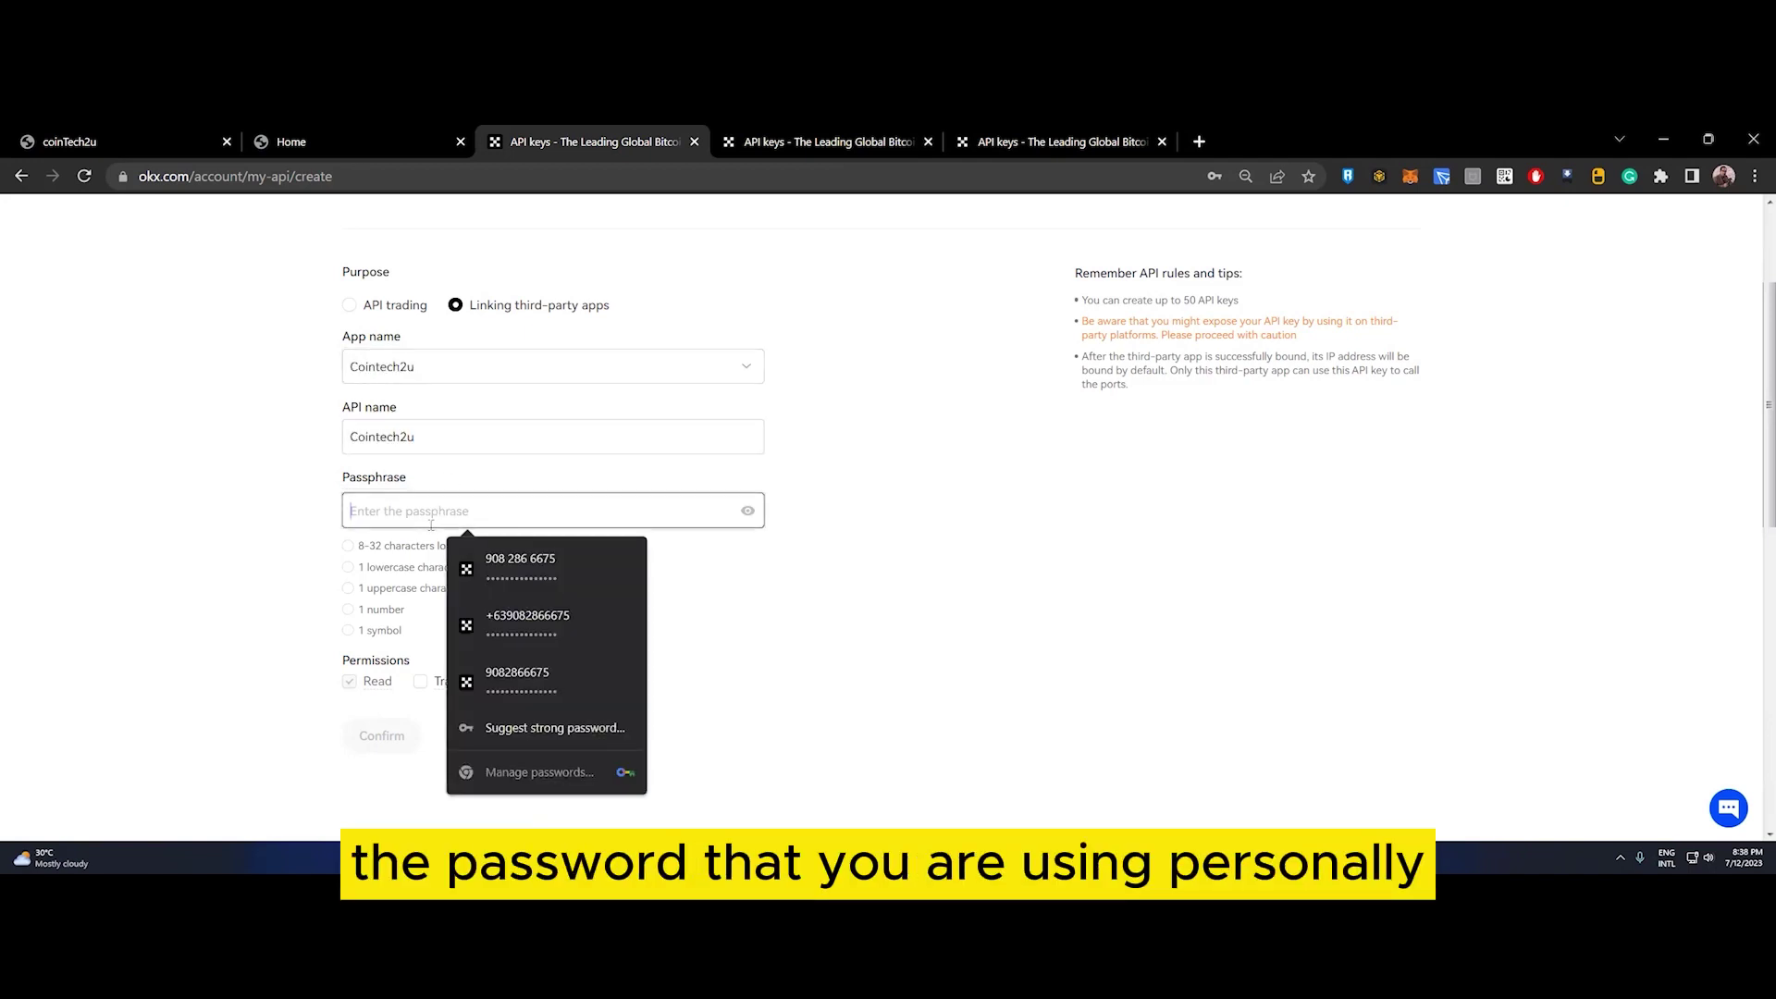
click(1011, 538)
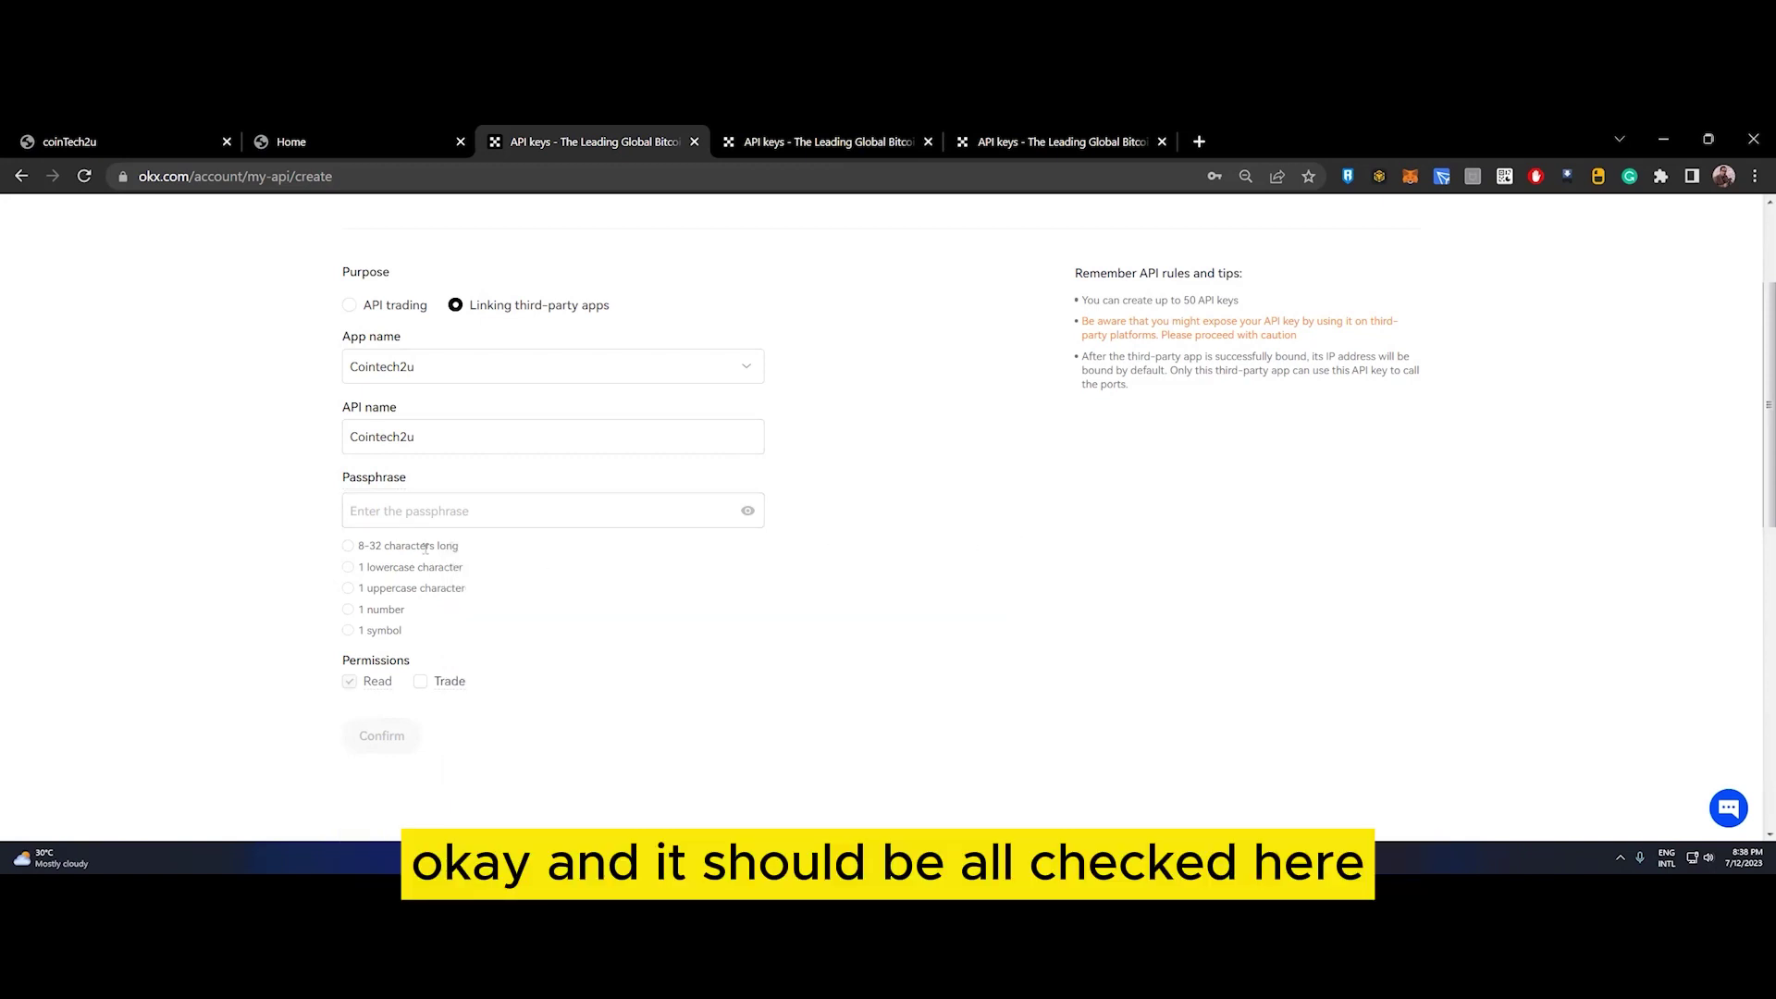
click(396, 518)
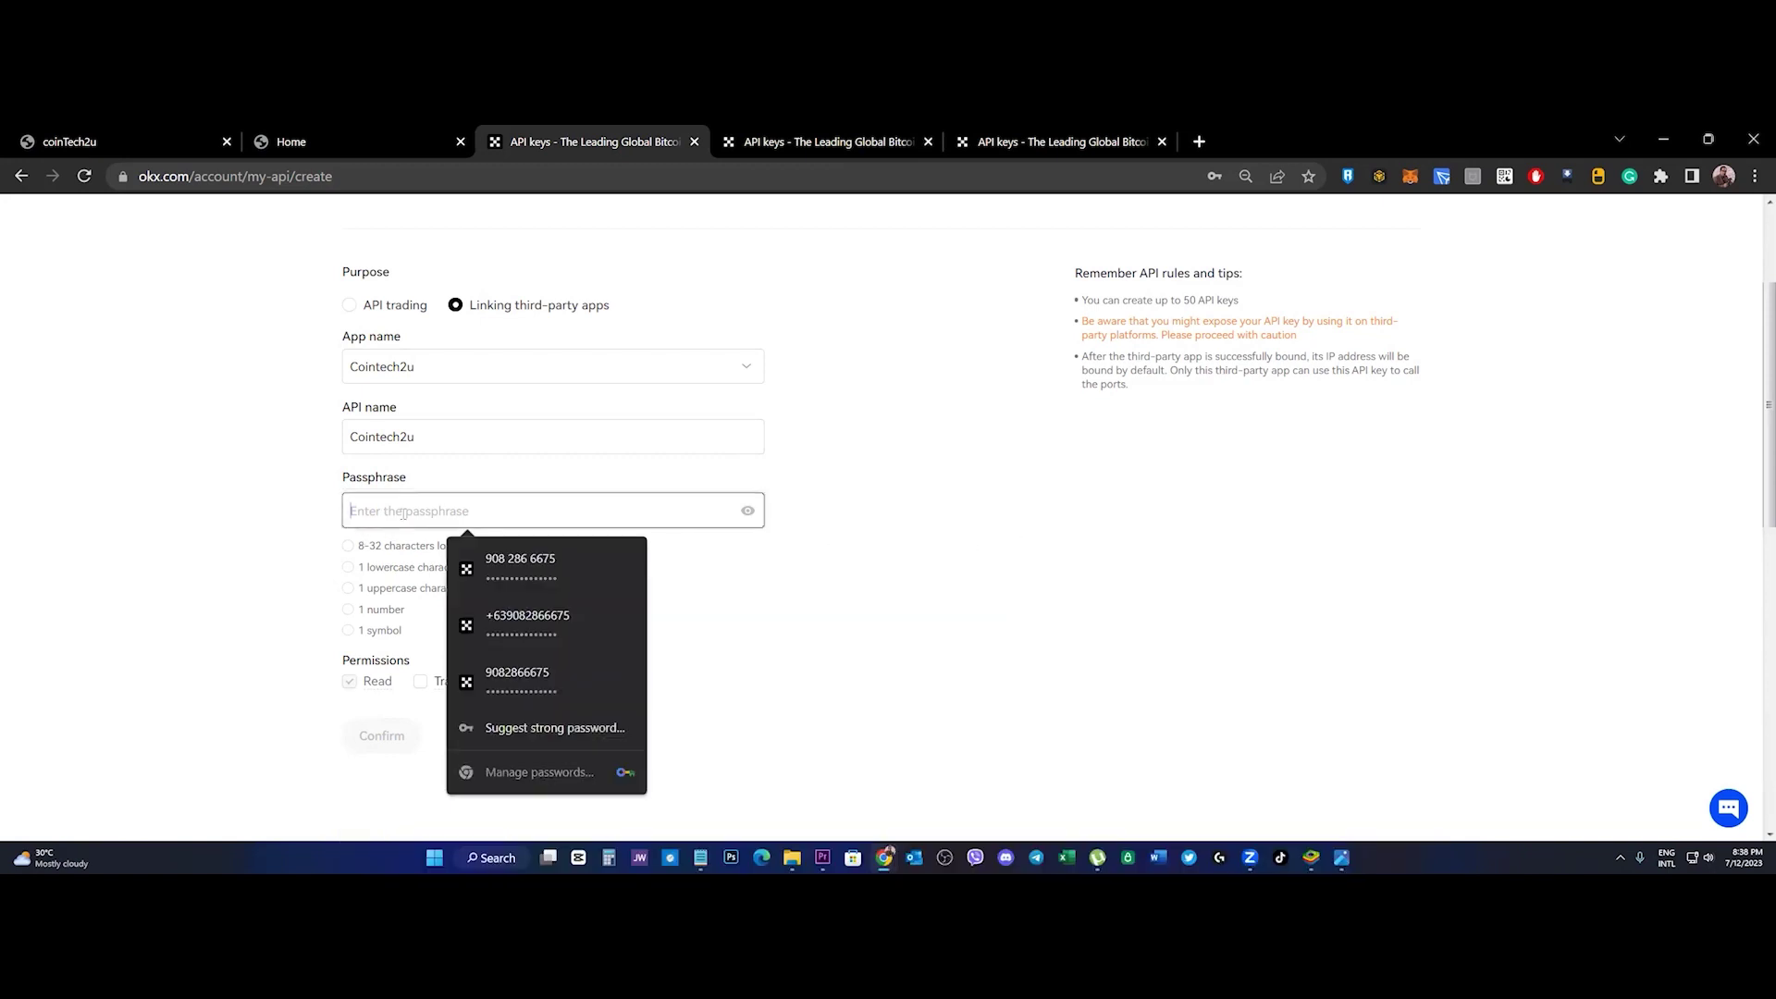
key(ctrl+v)
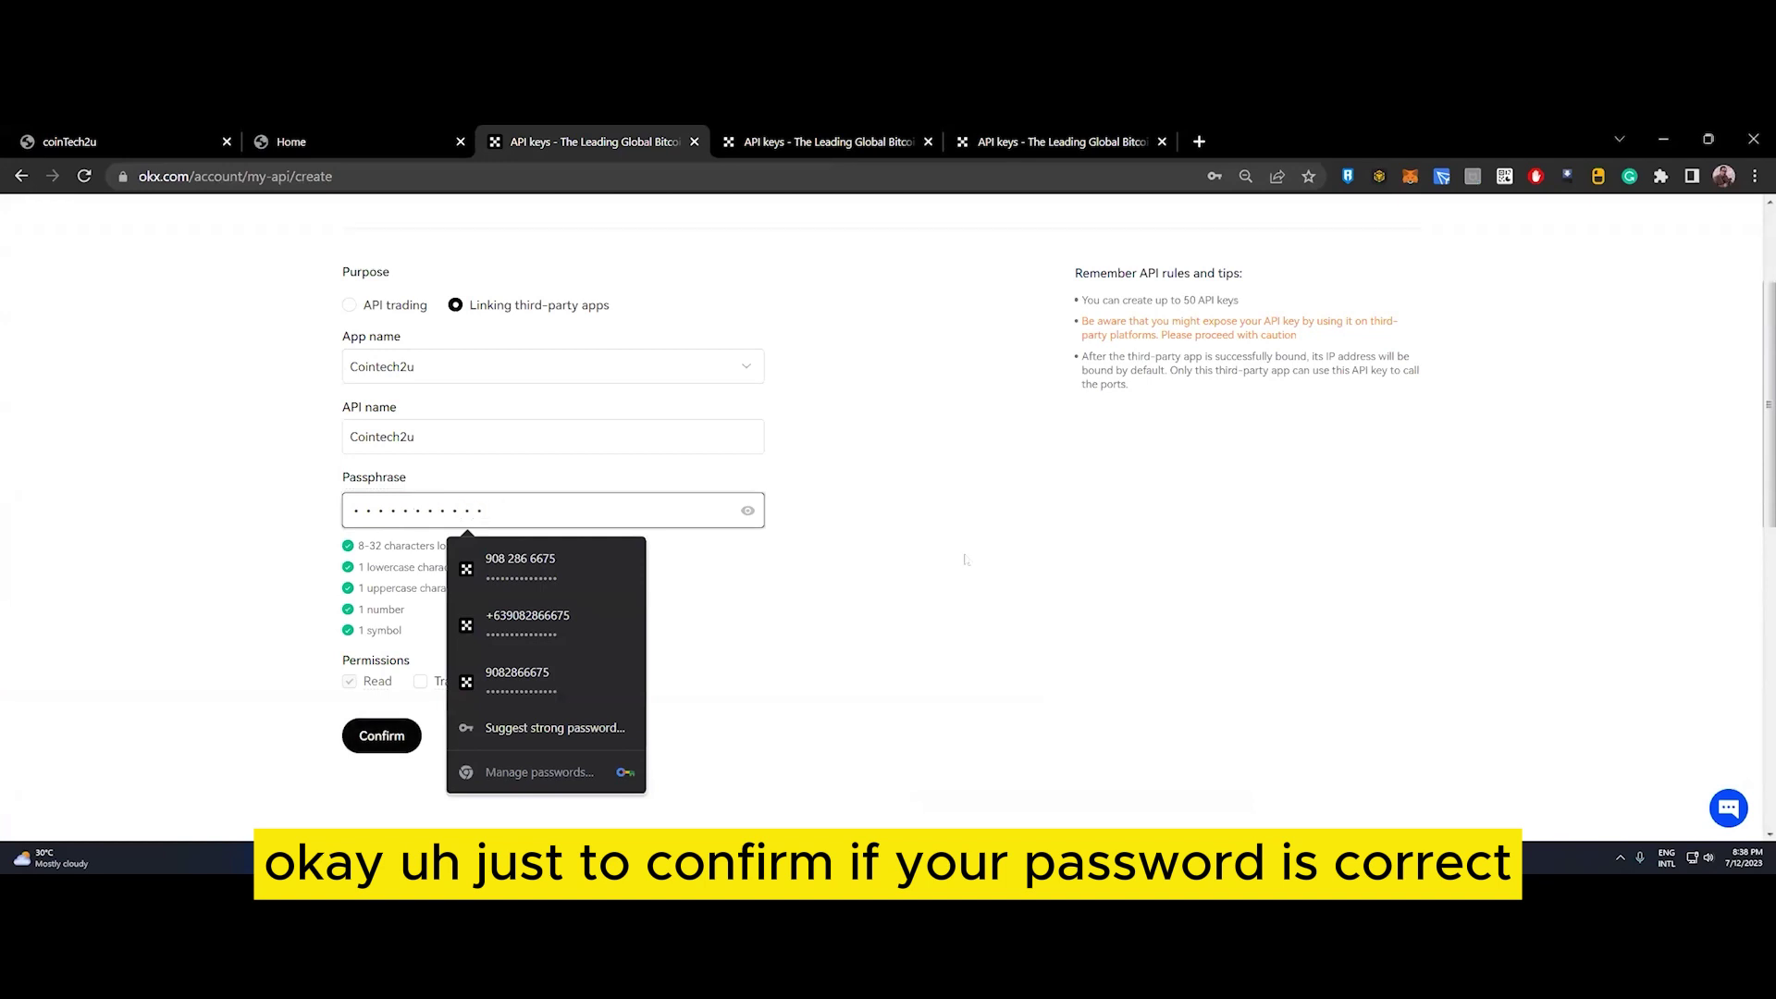
click(765, 559)
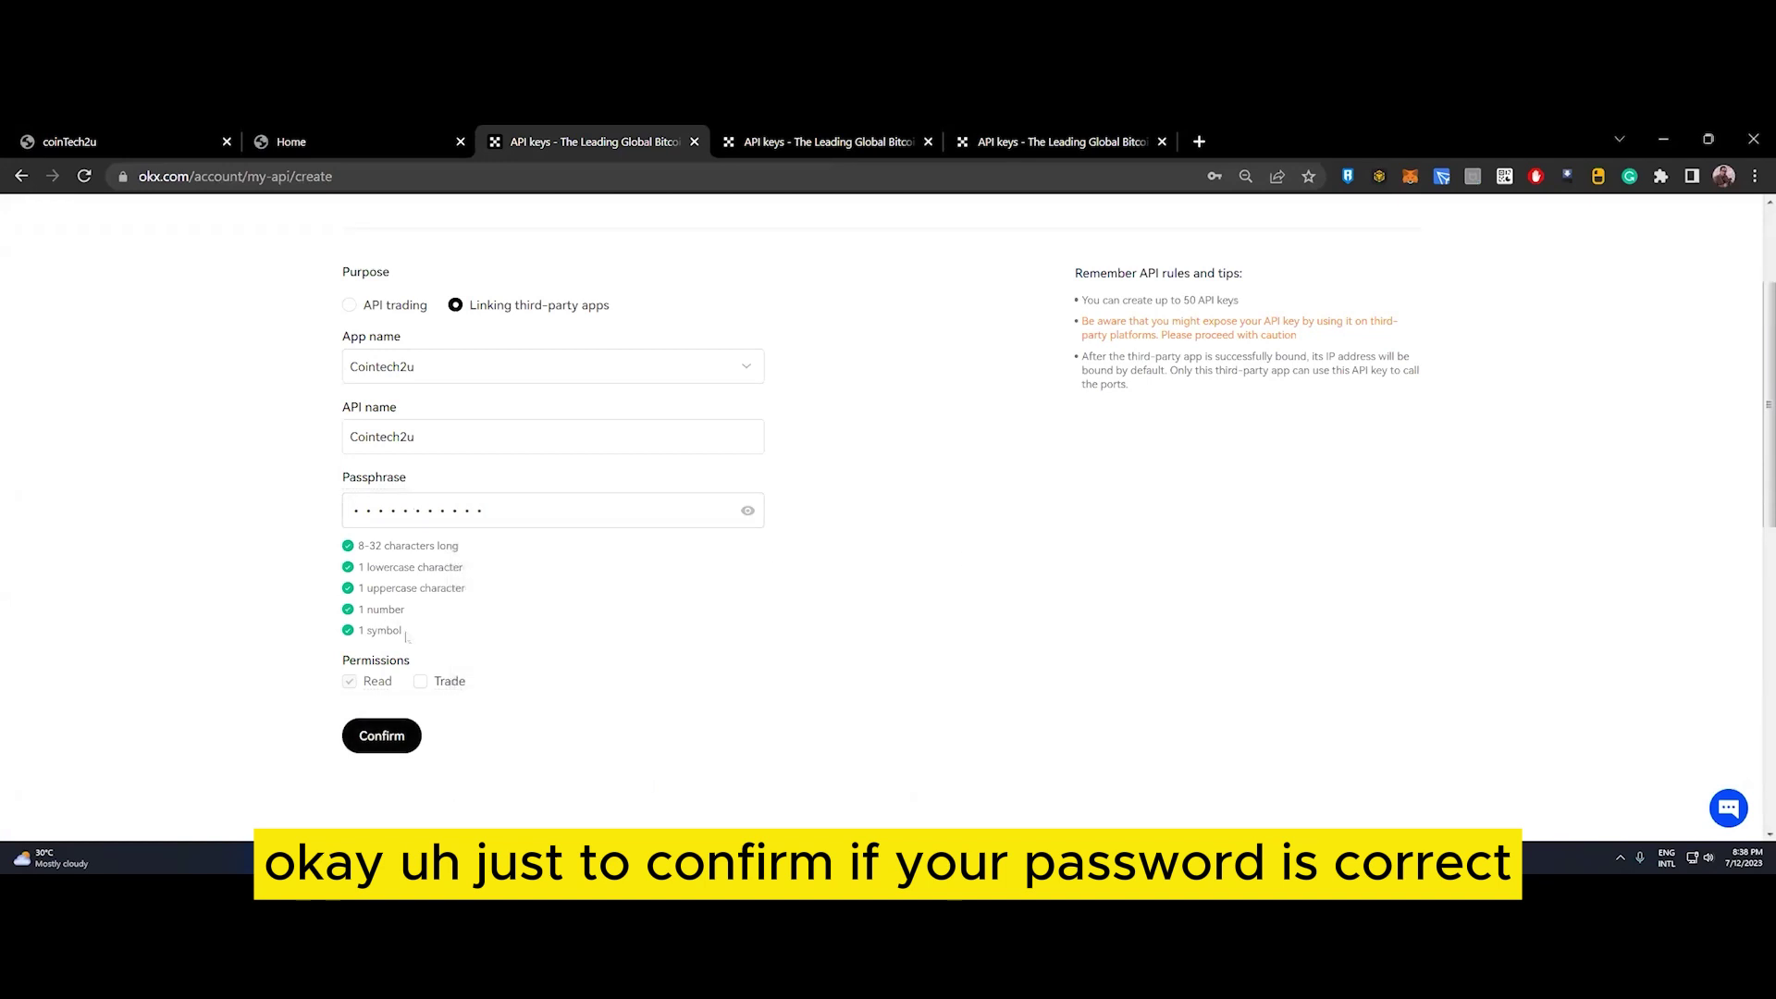
drag(397, 632, 320, 551)
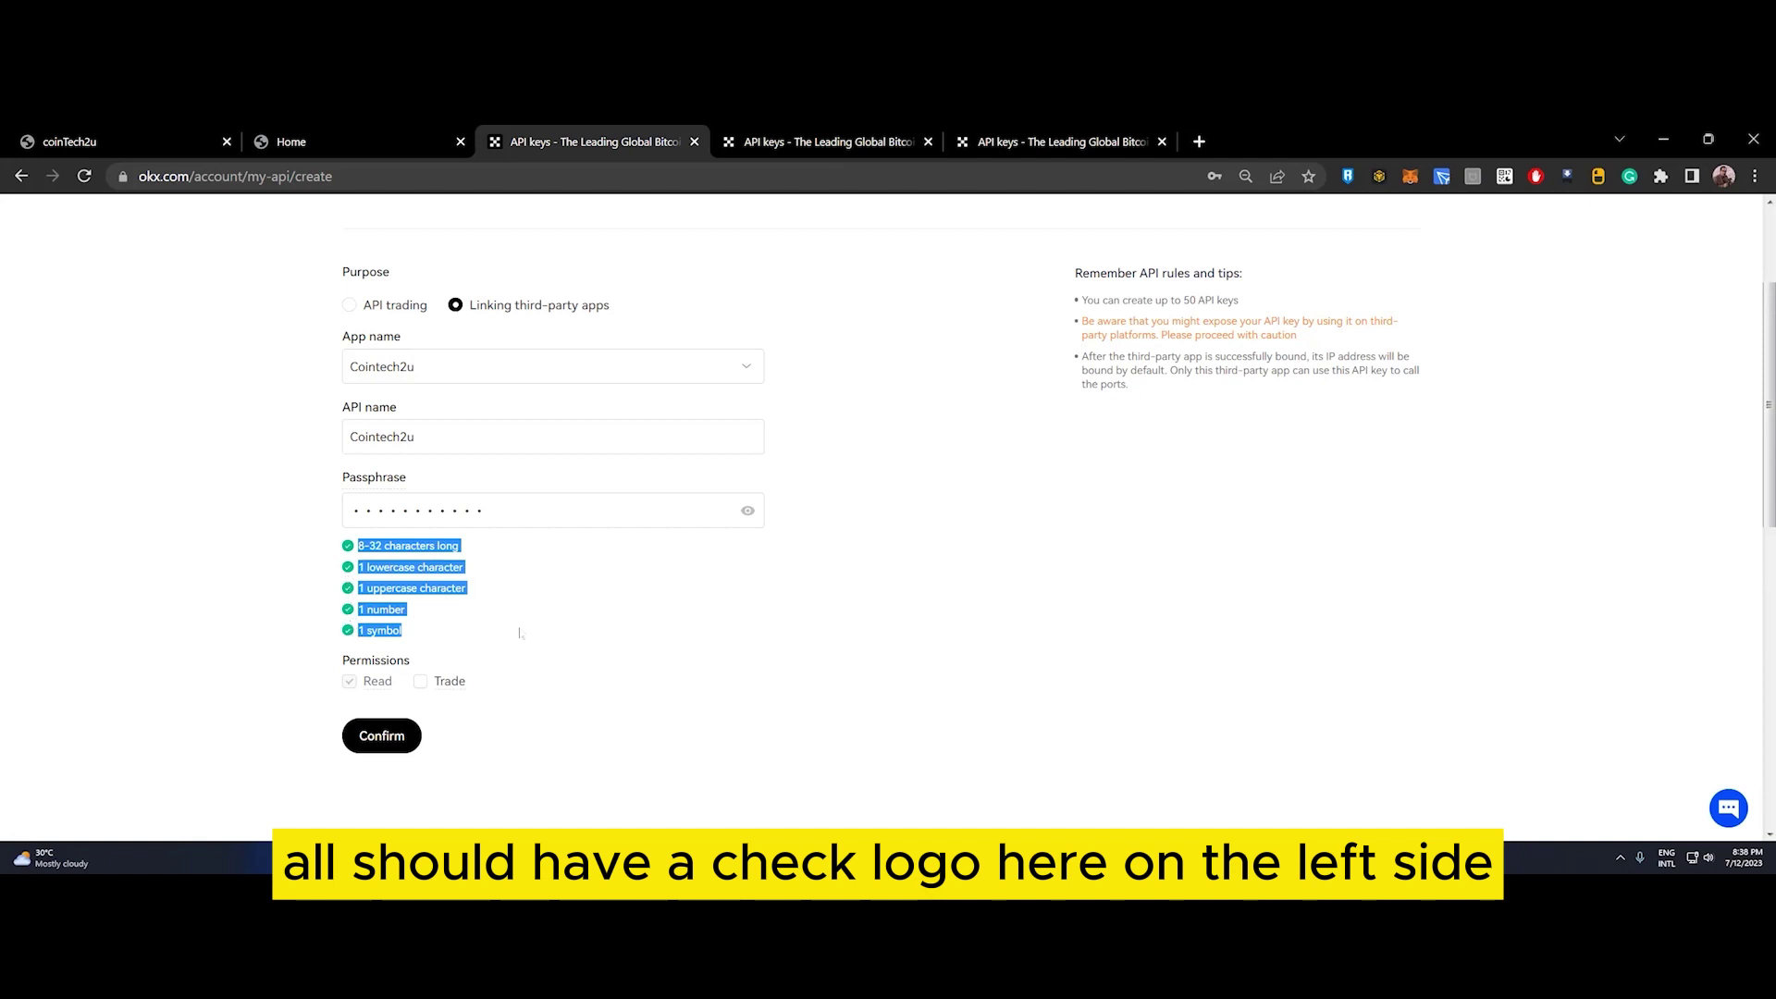
click(421, 682)
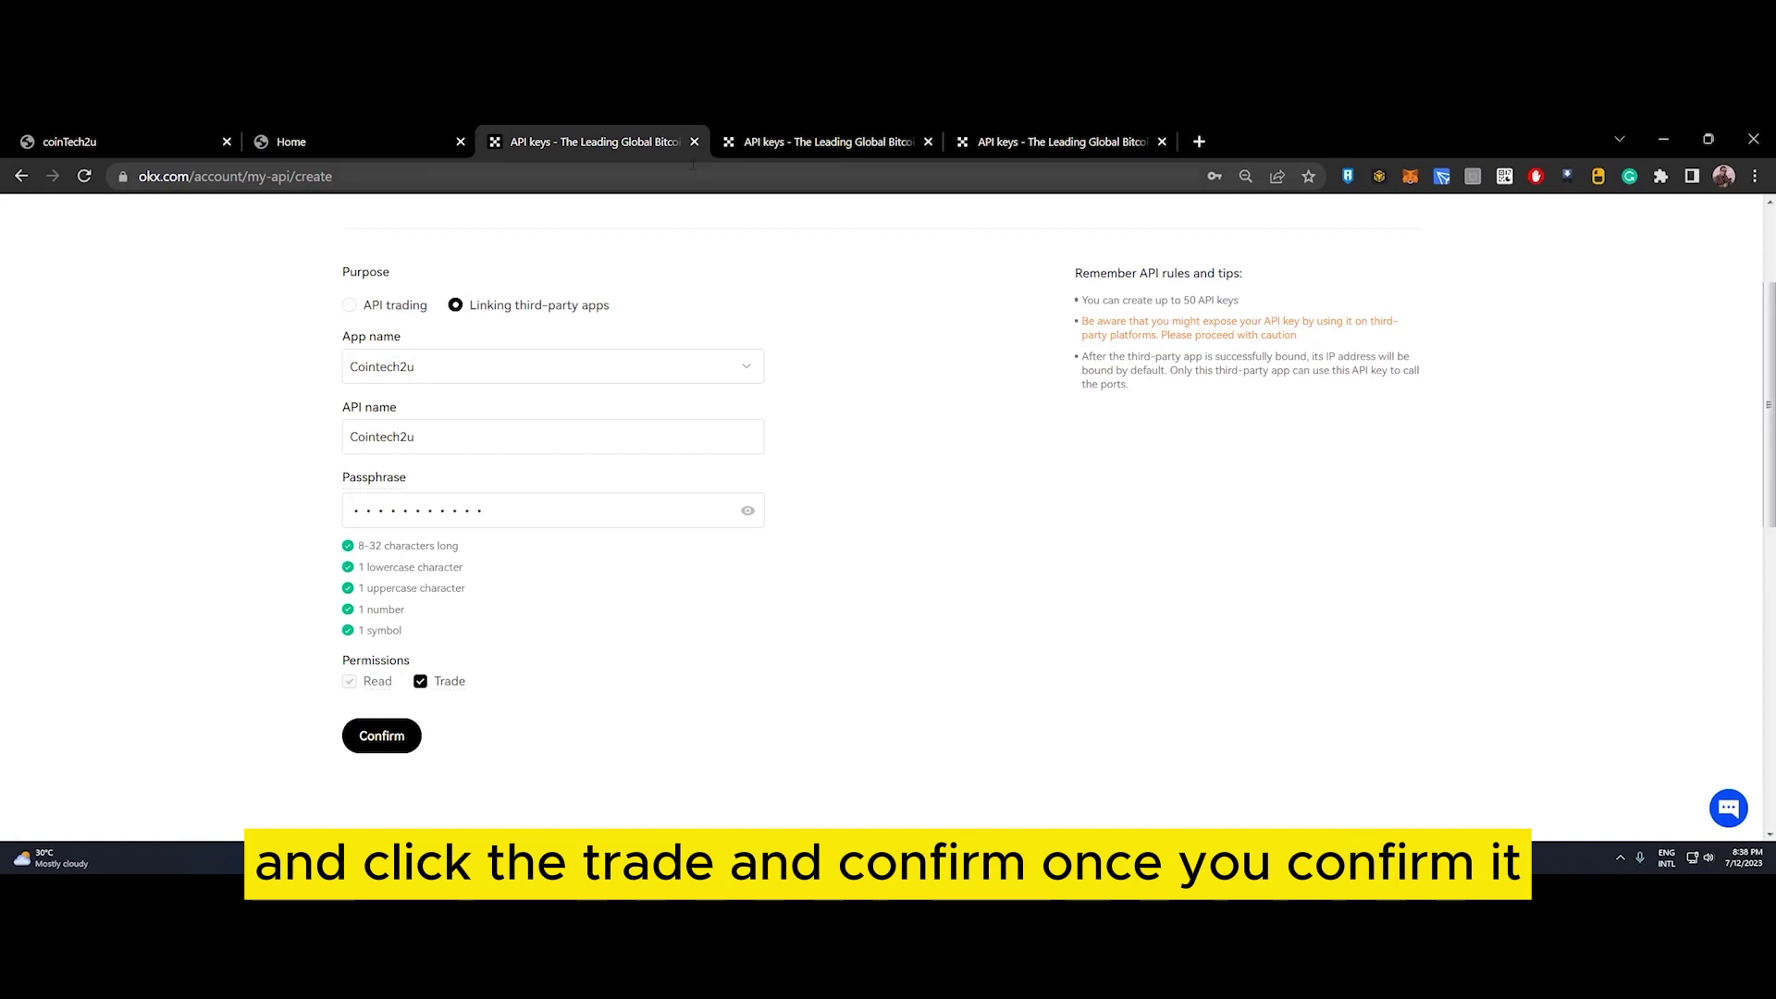
- Open Assets > My assets in a new browser tab
scroll(1017, 462, up, 3)
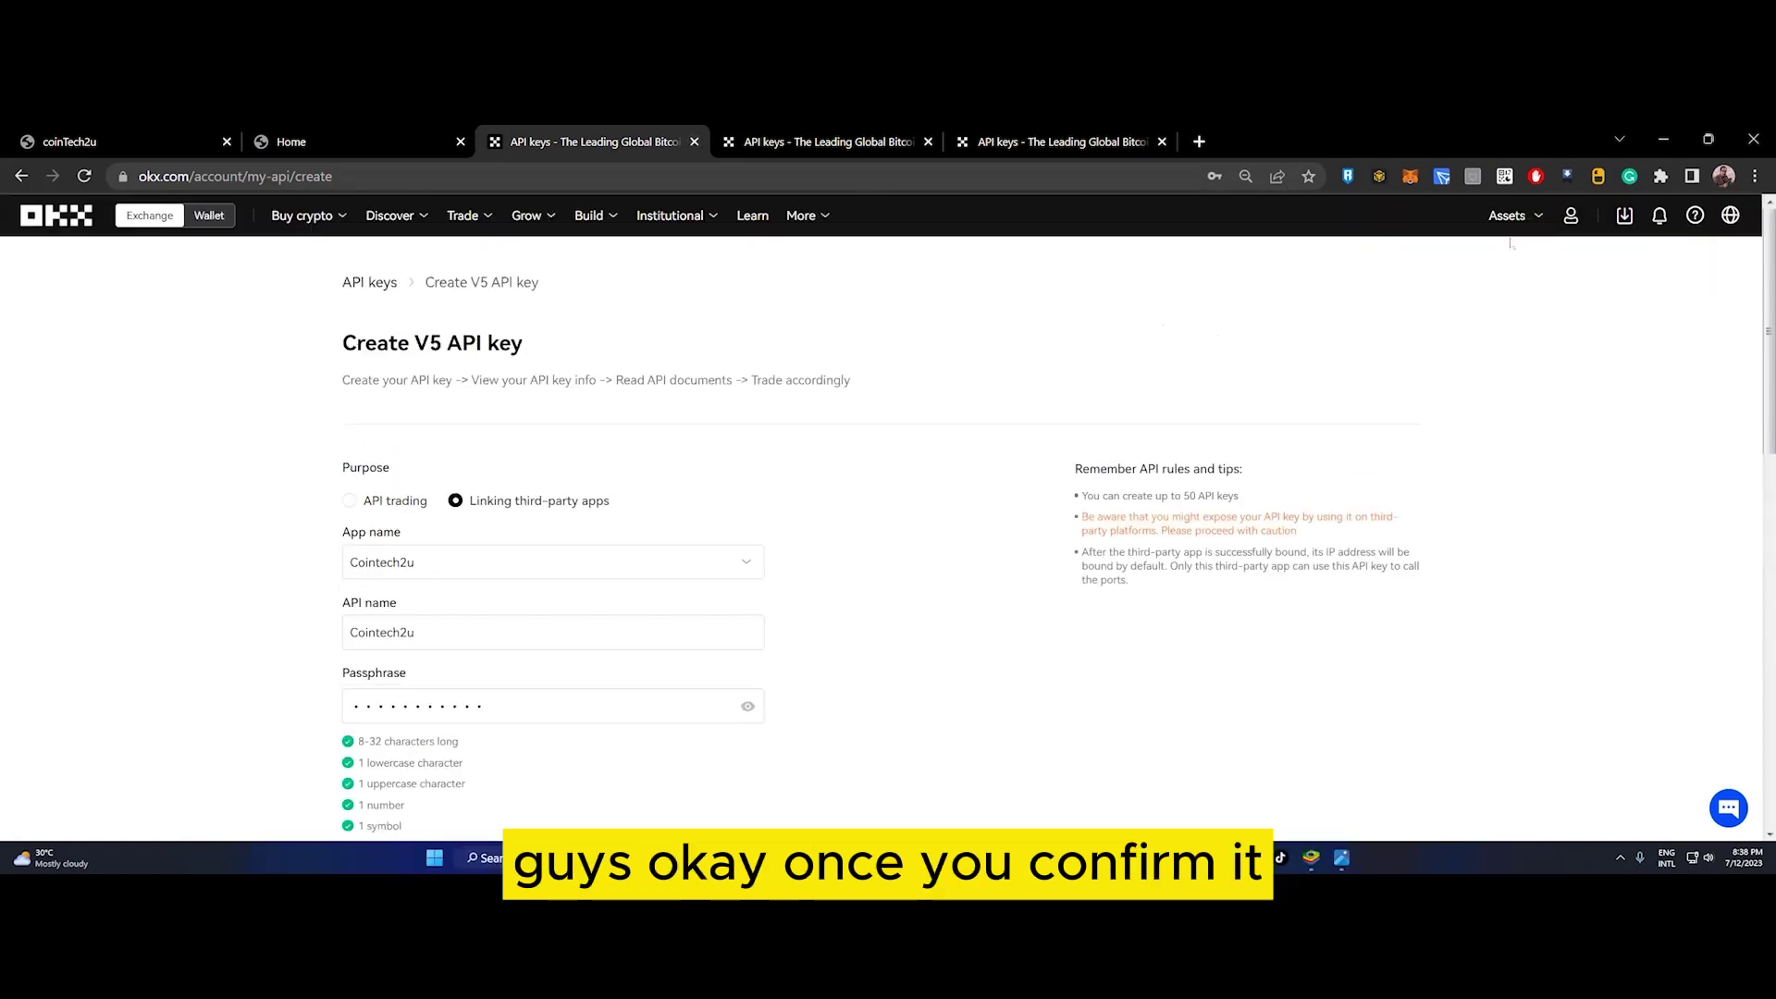
mouse_move(1508, 215)
right_click(1463, 261)
click(1494, 282)
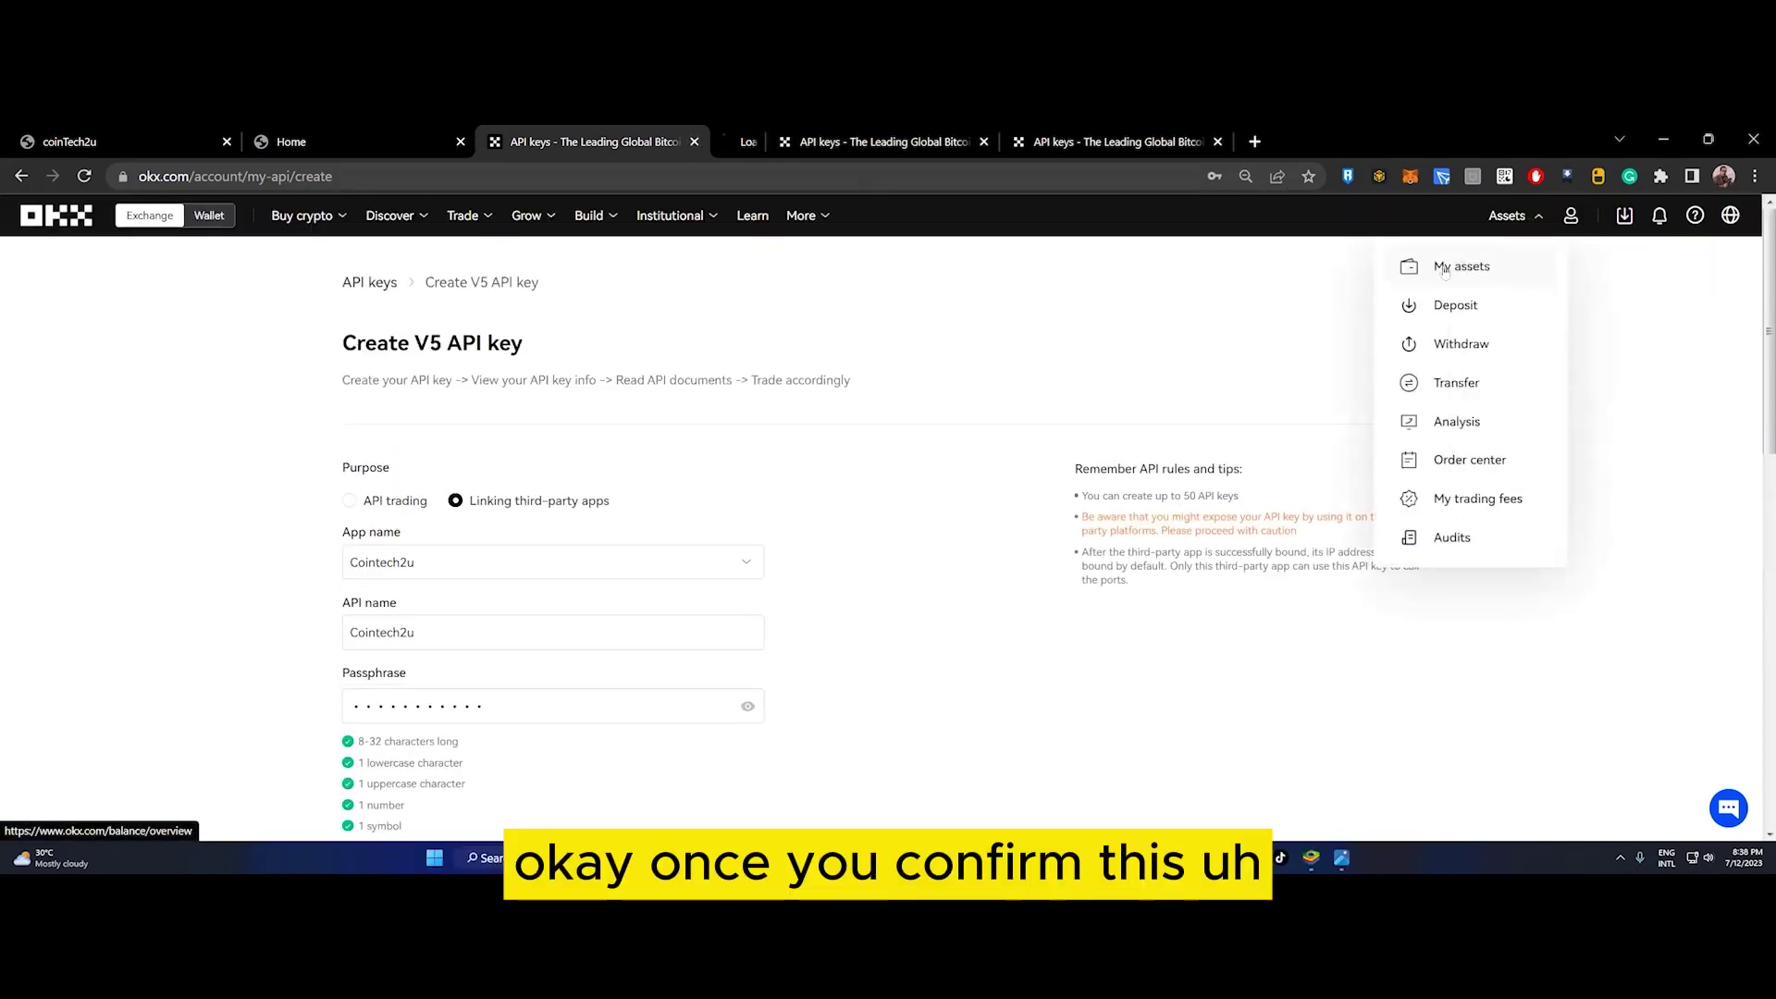
- Close the key-creation tab, copy the Cointech2DEMo key's API info, and place Notepad beside it
click(694, 141)
click(860, 142)
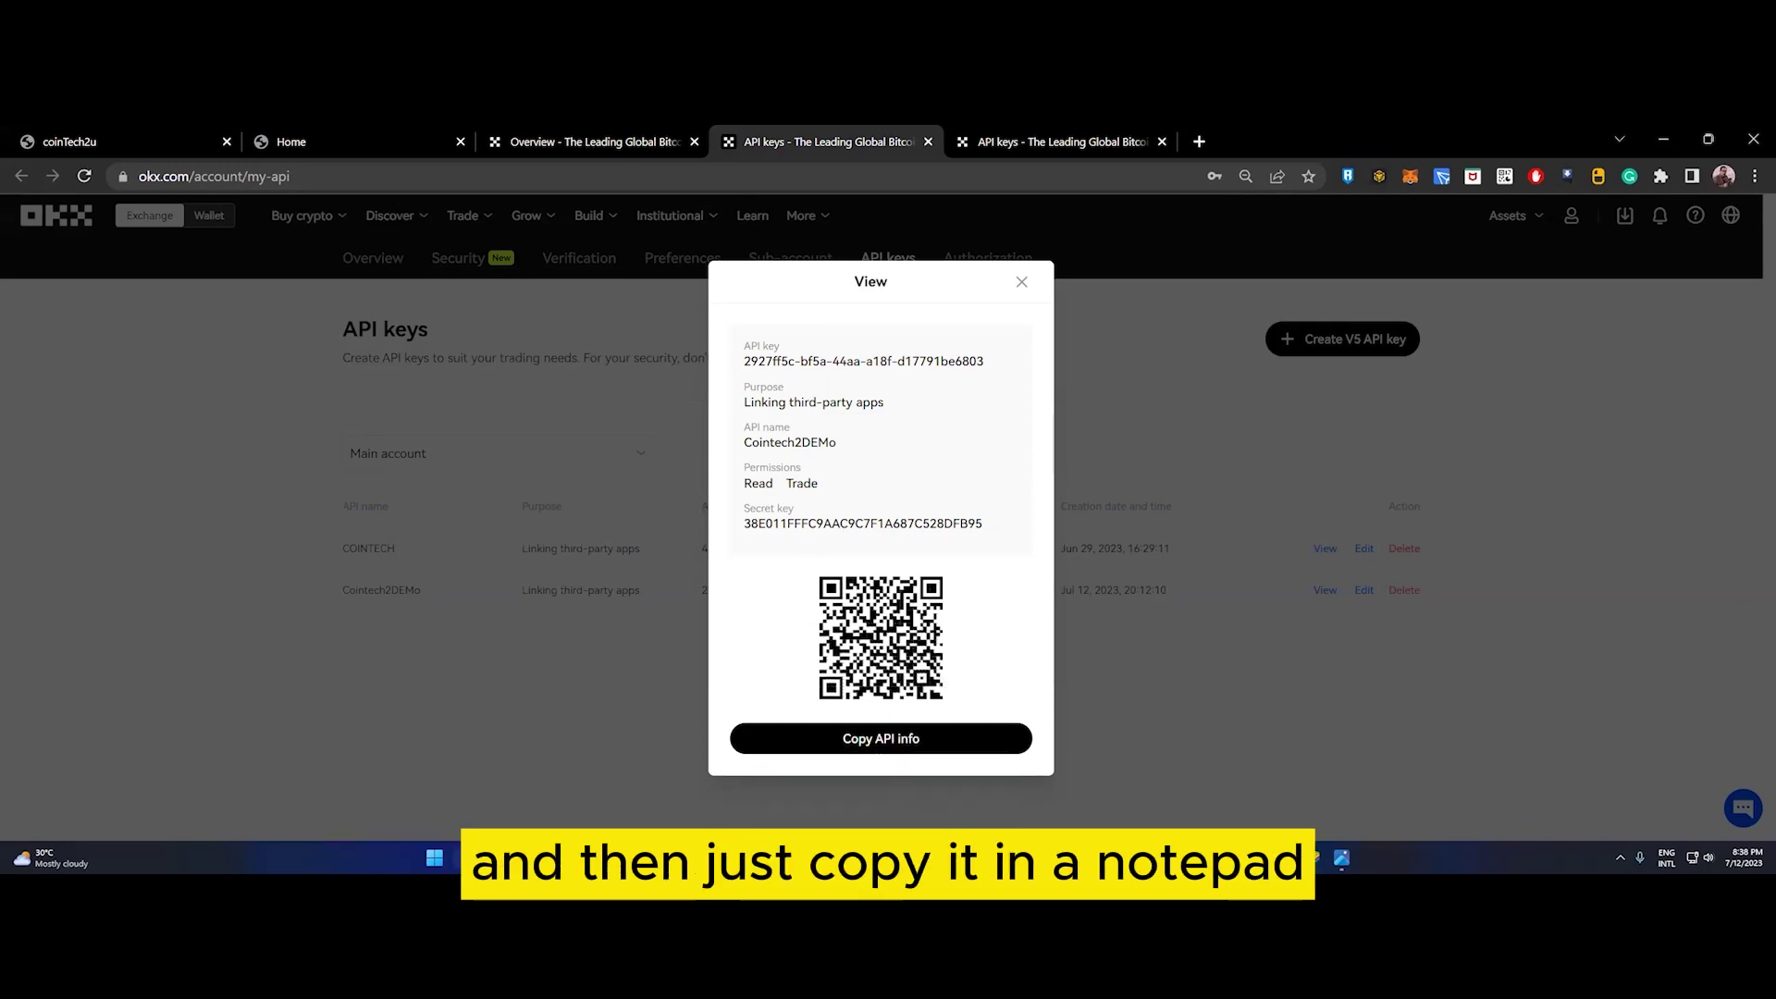
mouse_move(701, 858)
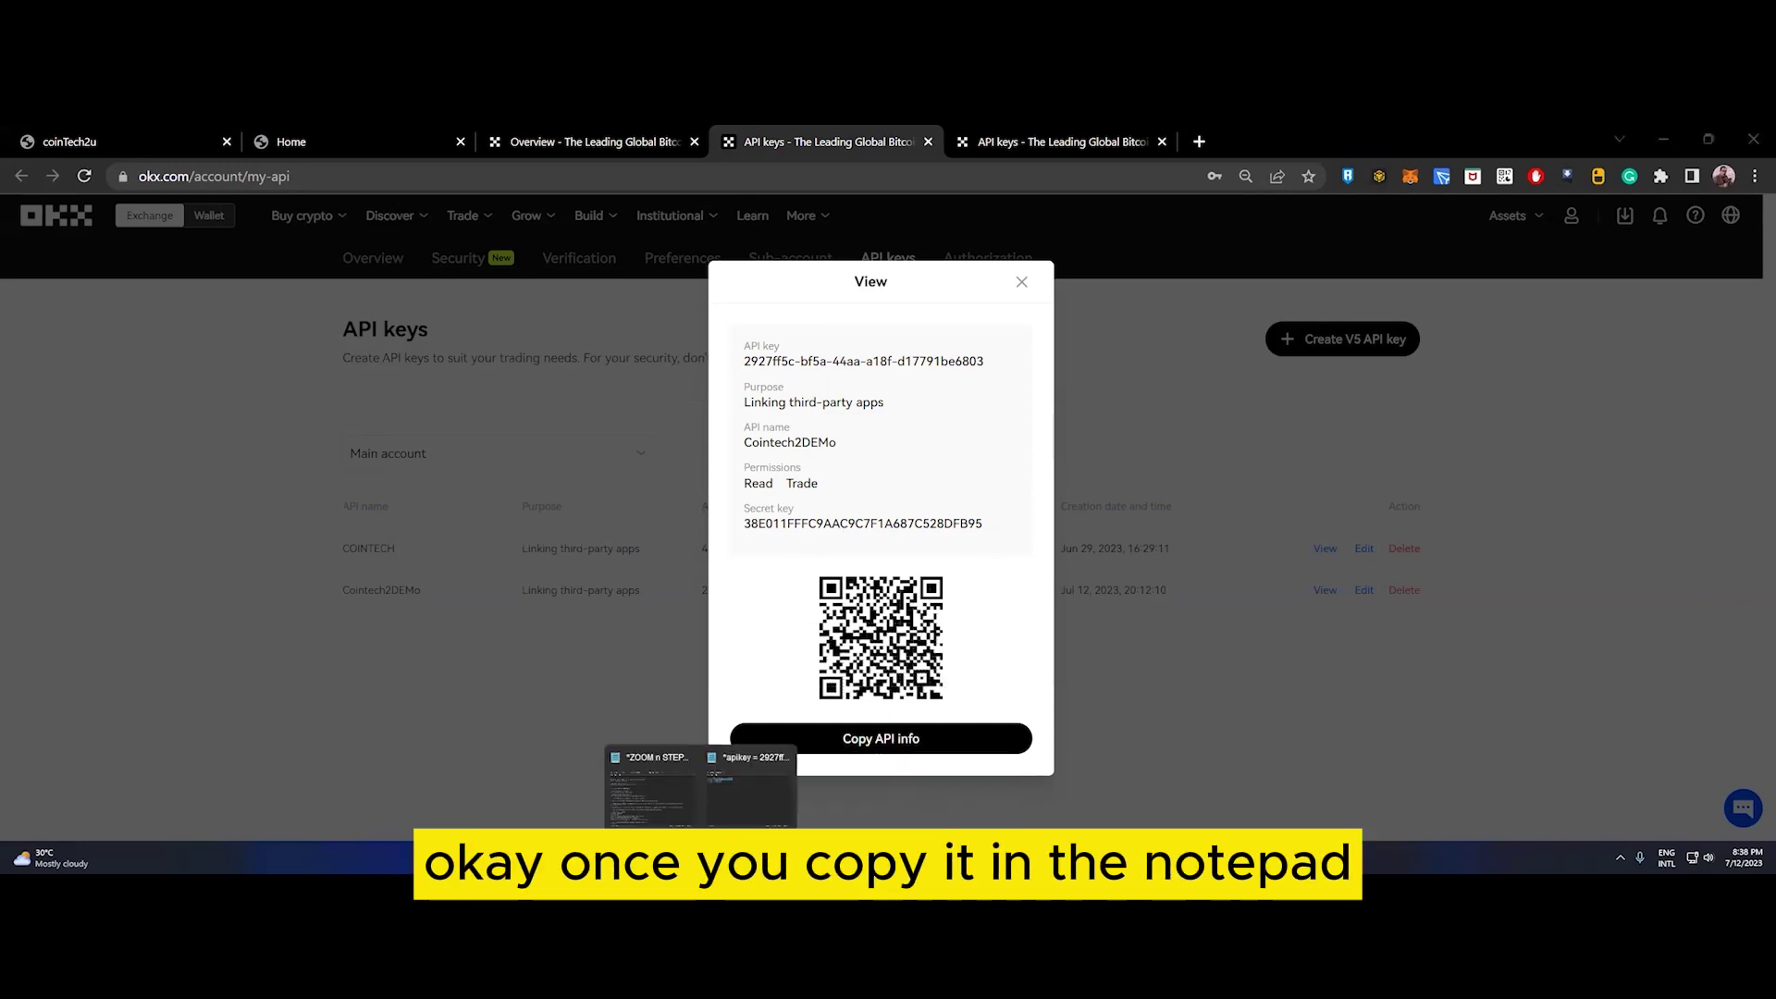
click(904, 738)
click(700, 859)
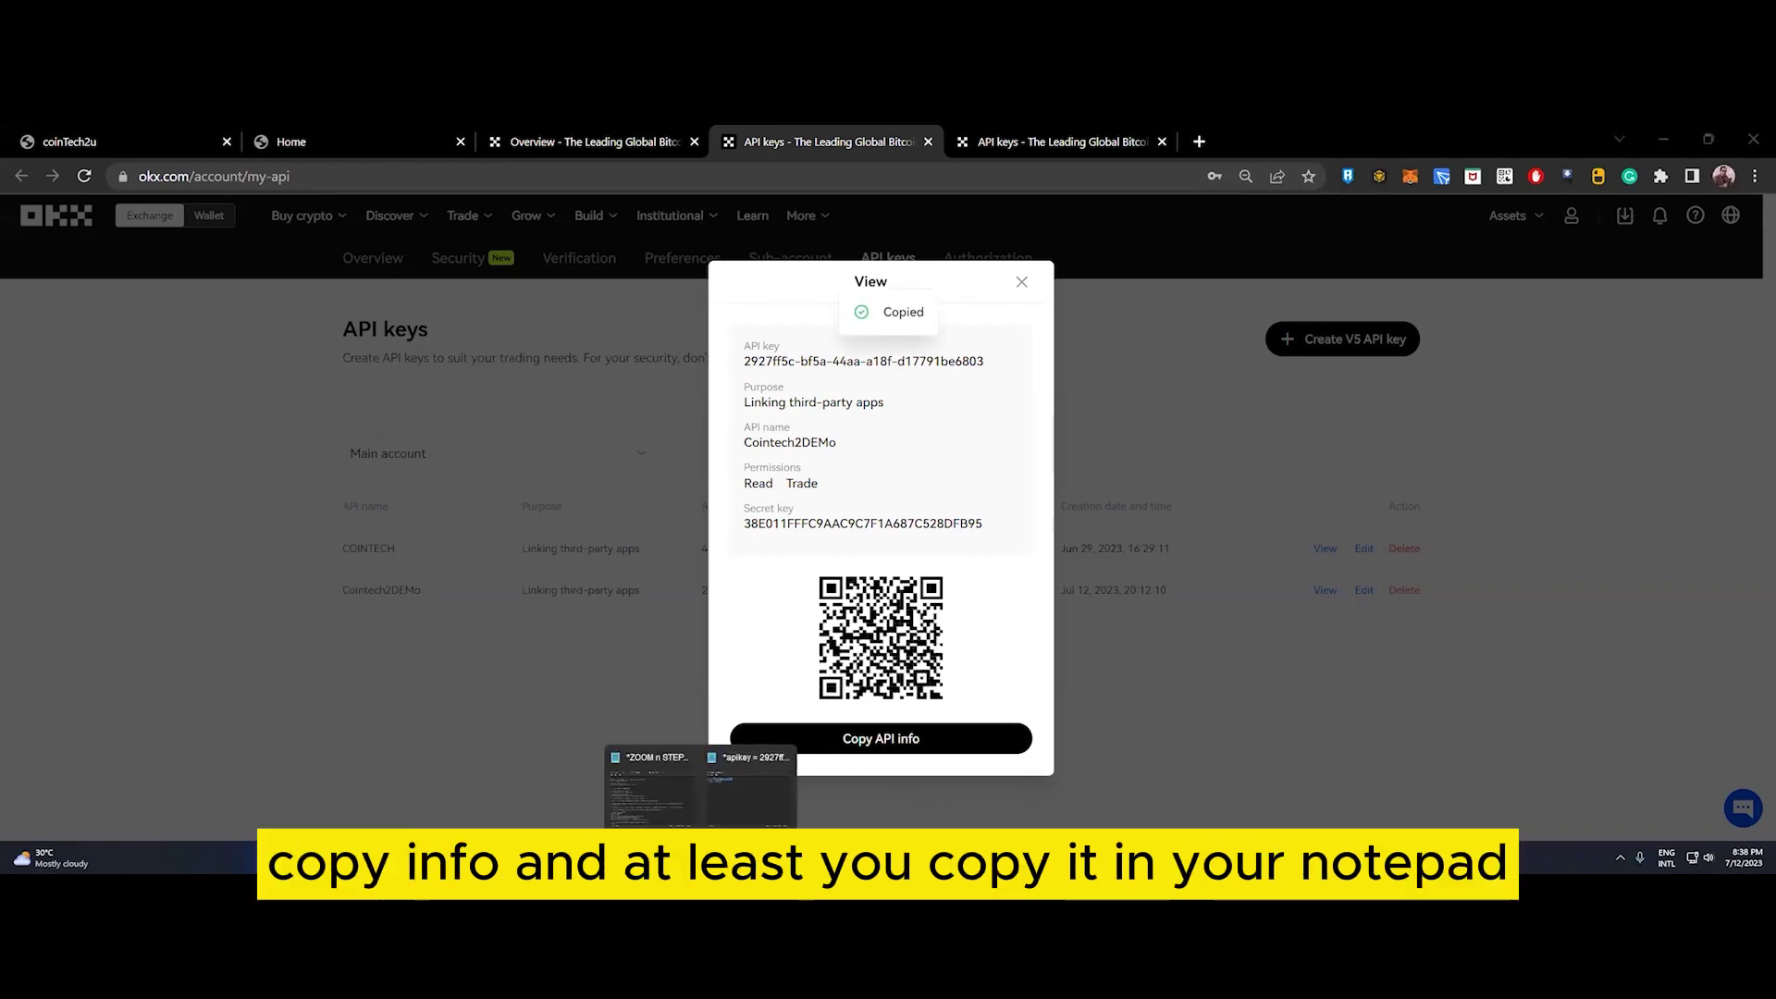
click(749, 786)
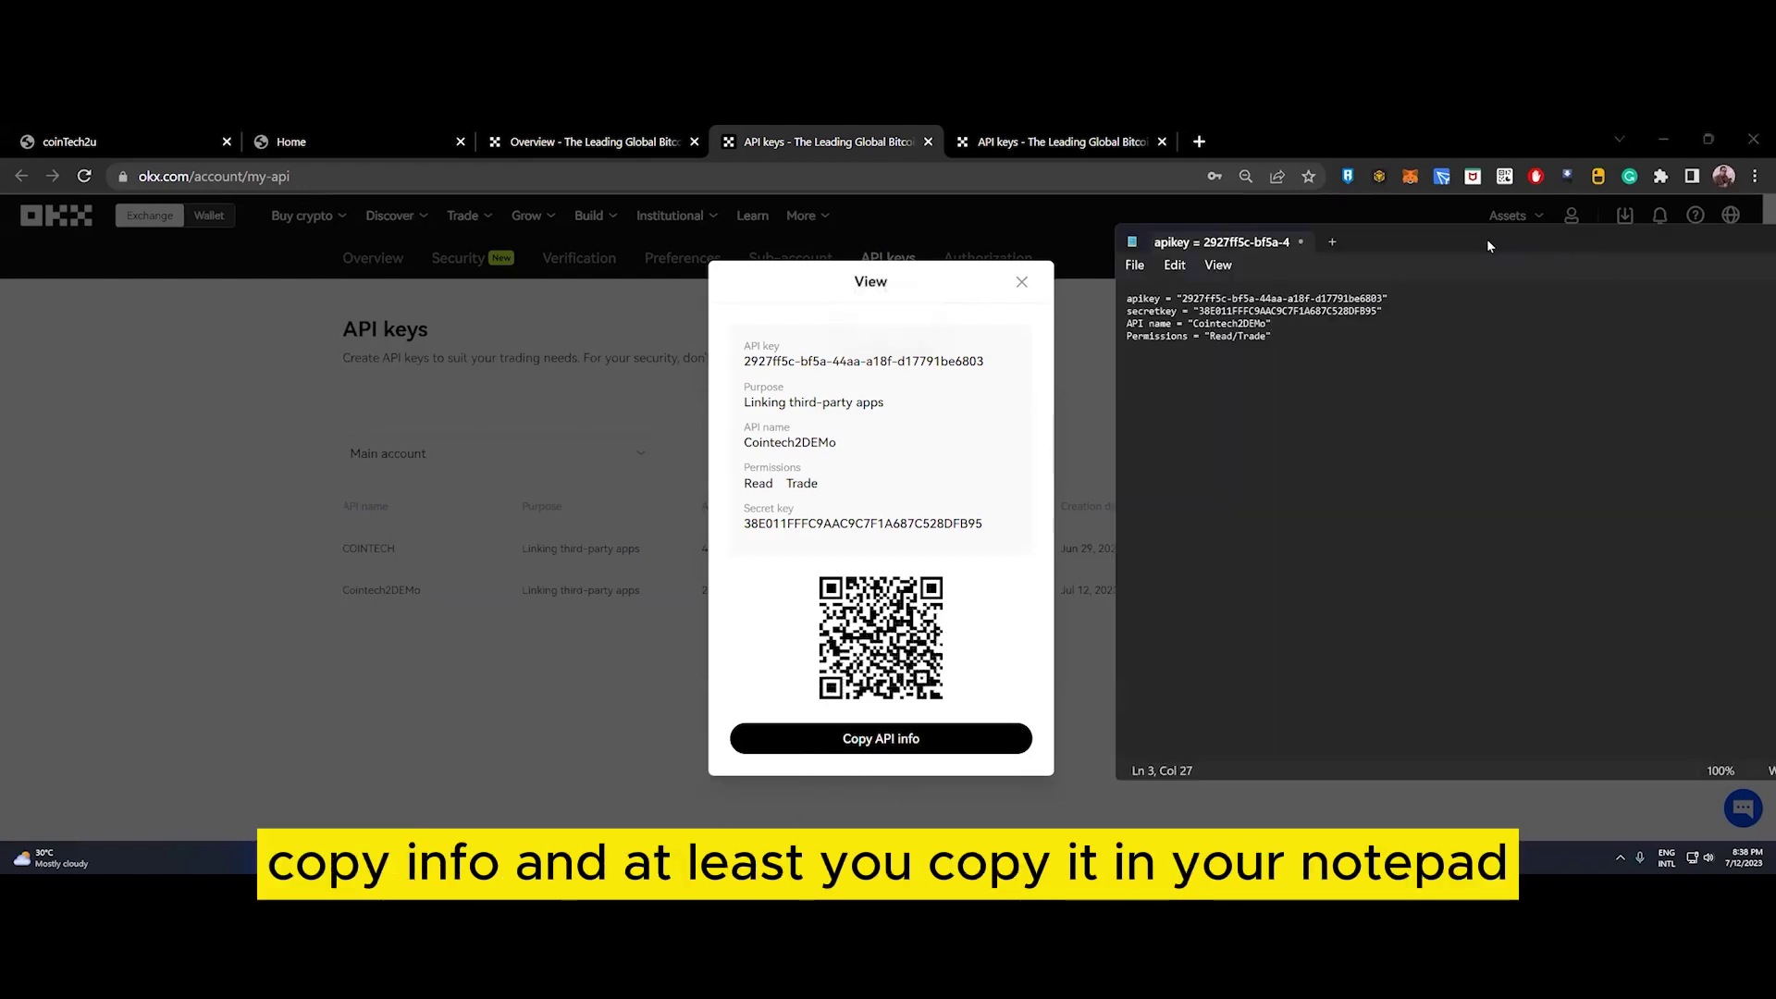
drag(1464, 238, 1377, 281)
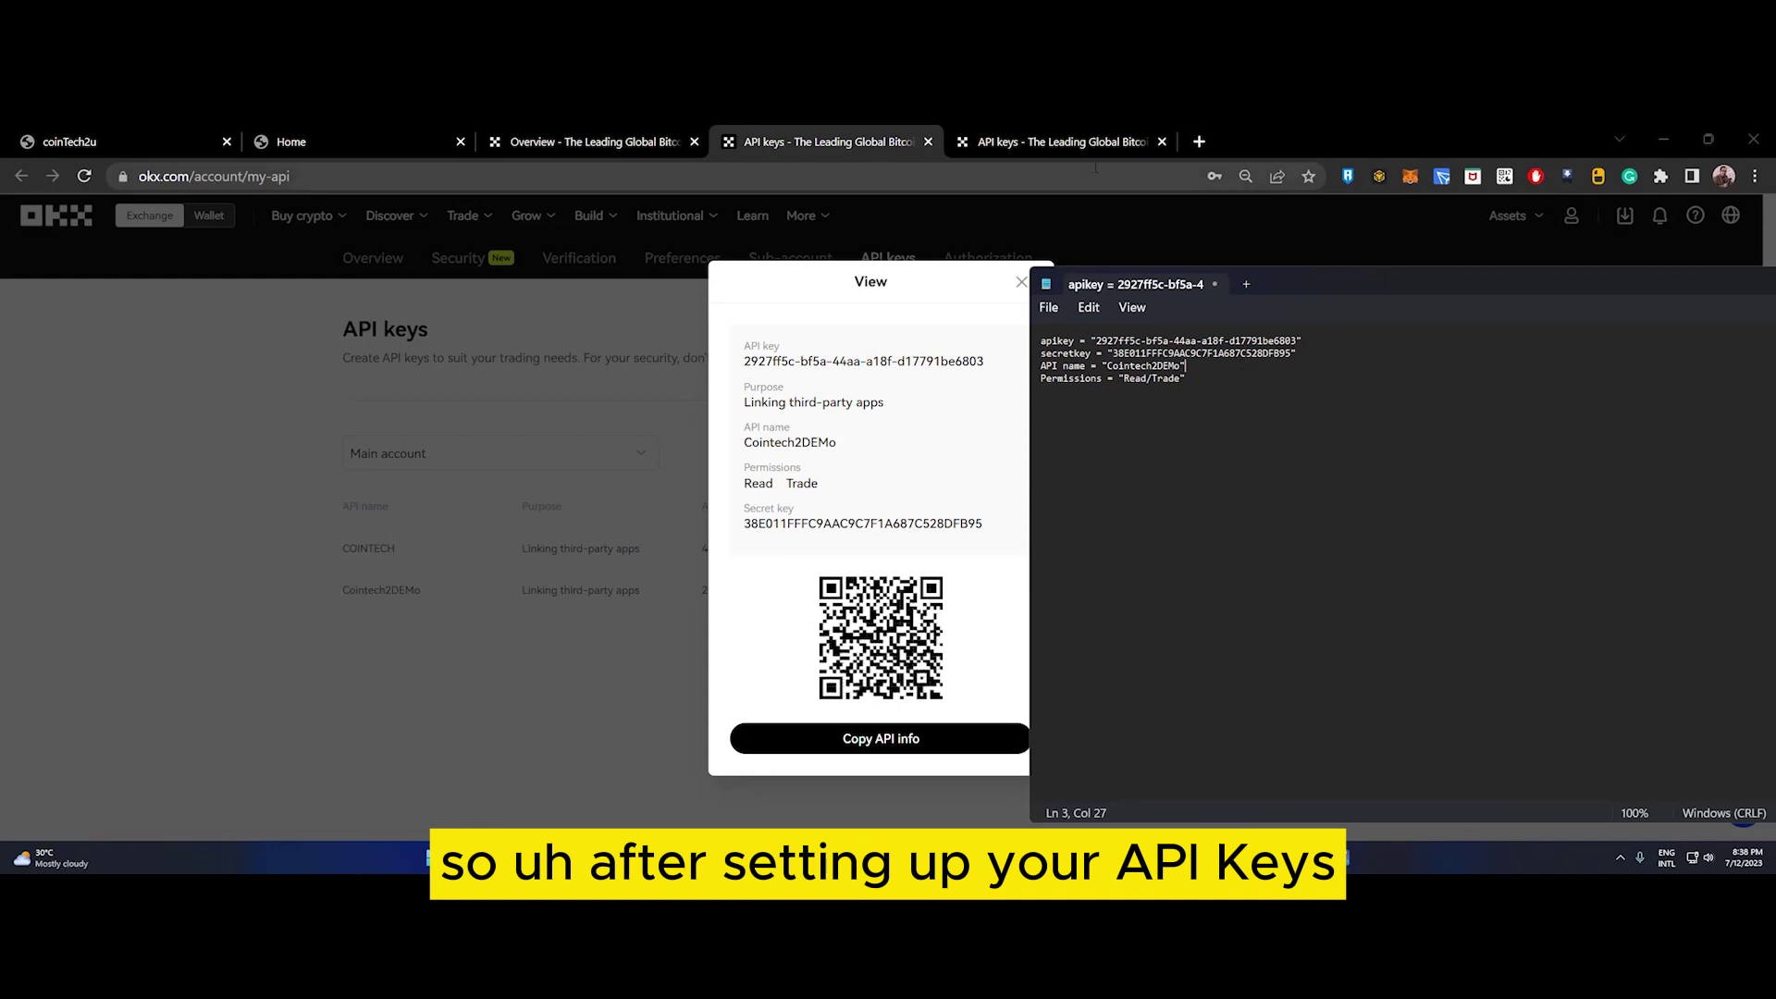
- Open the BTCUSDT perpetual page via Trade > Derivatives and review the 28 open positions
click(592, 142)
mouse_move(1539, 228)
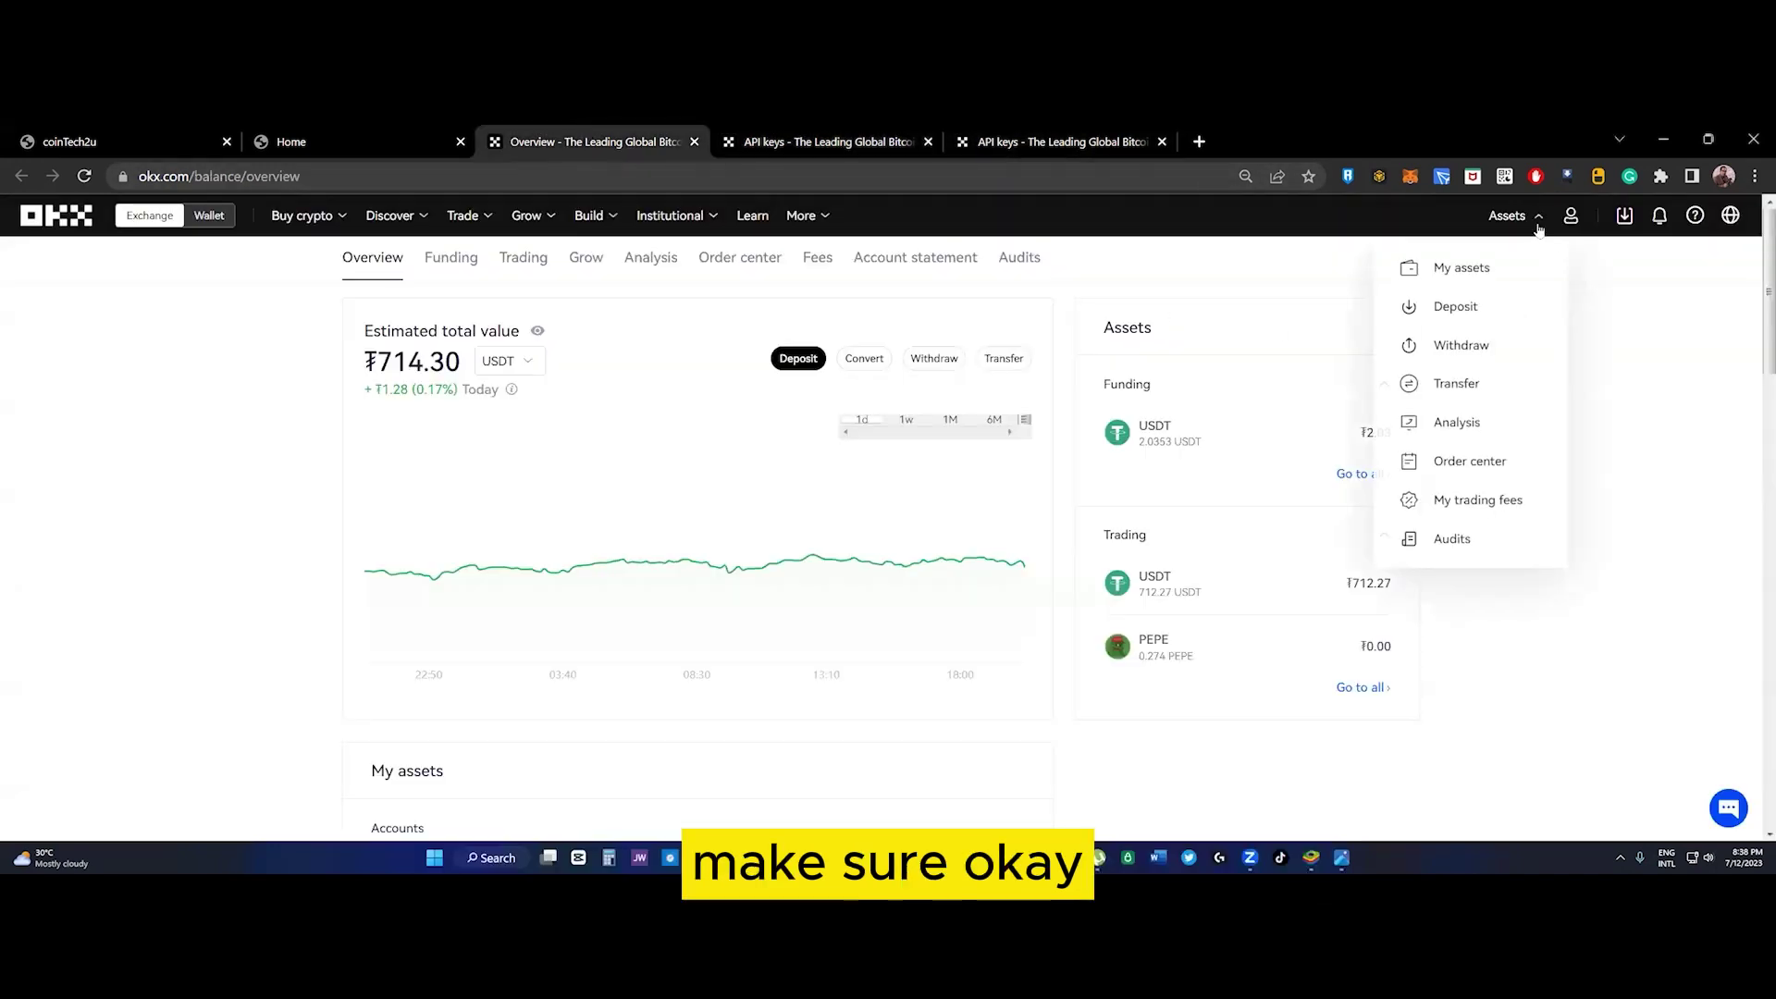
mouse_move(449, 219)
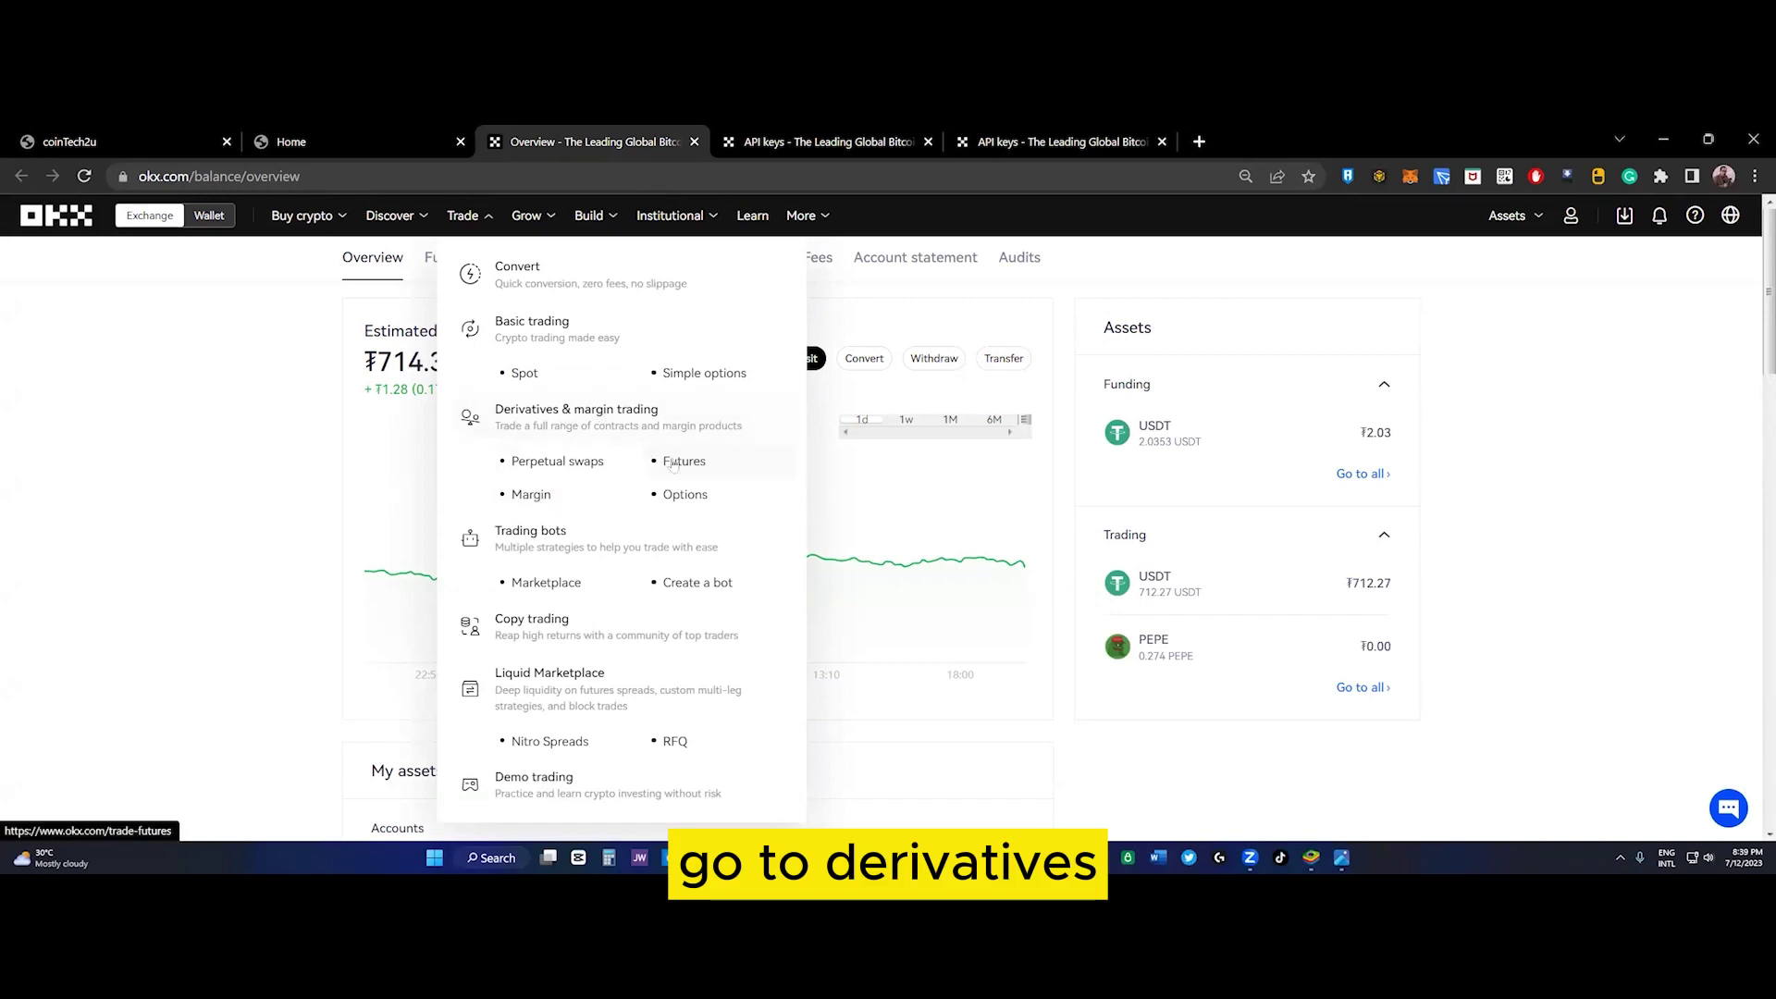
click(649, 435)
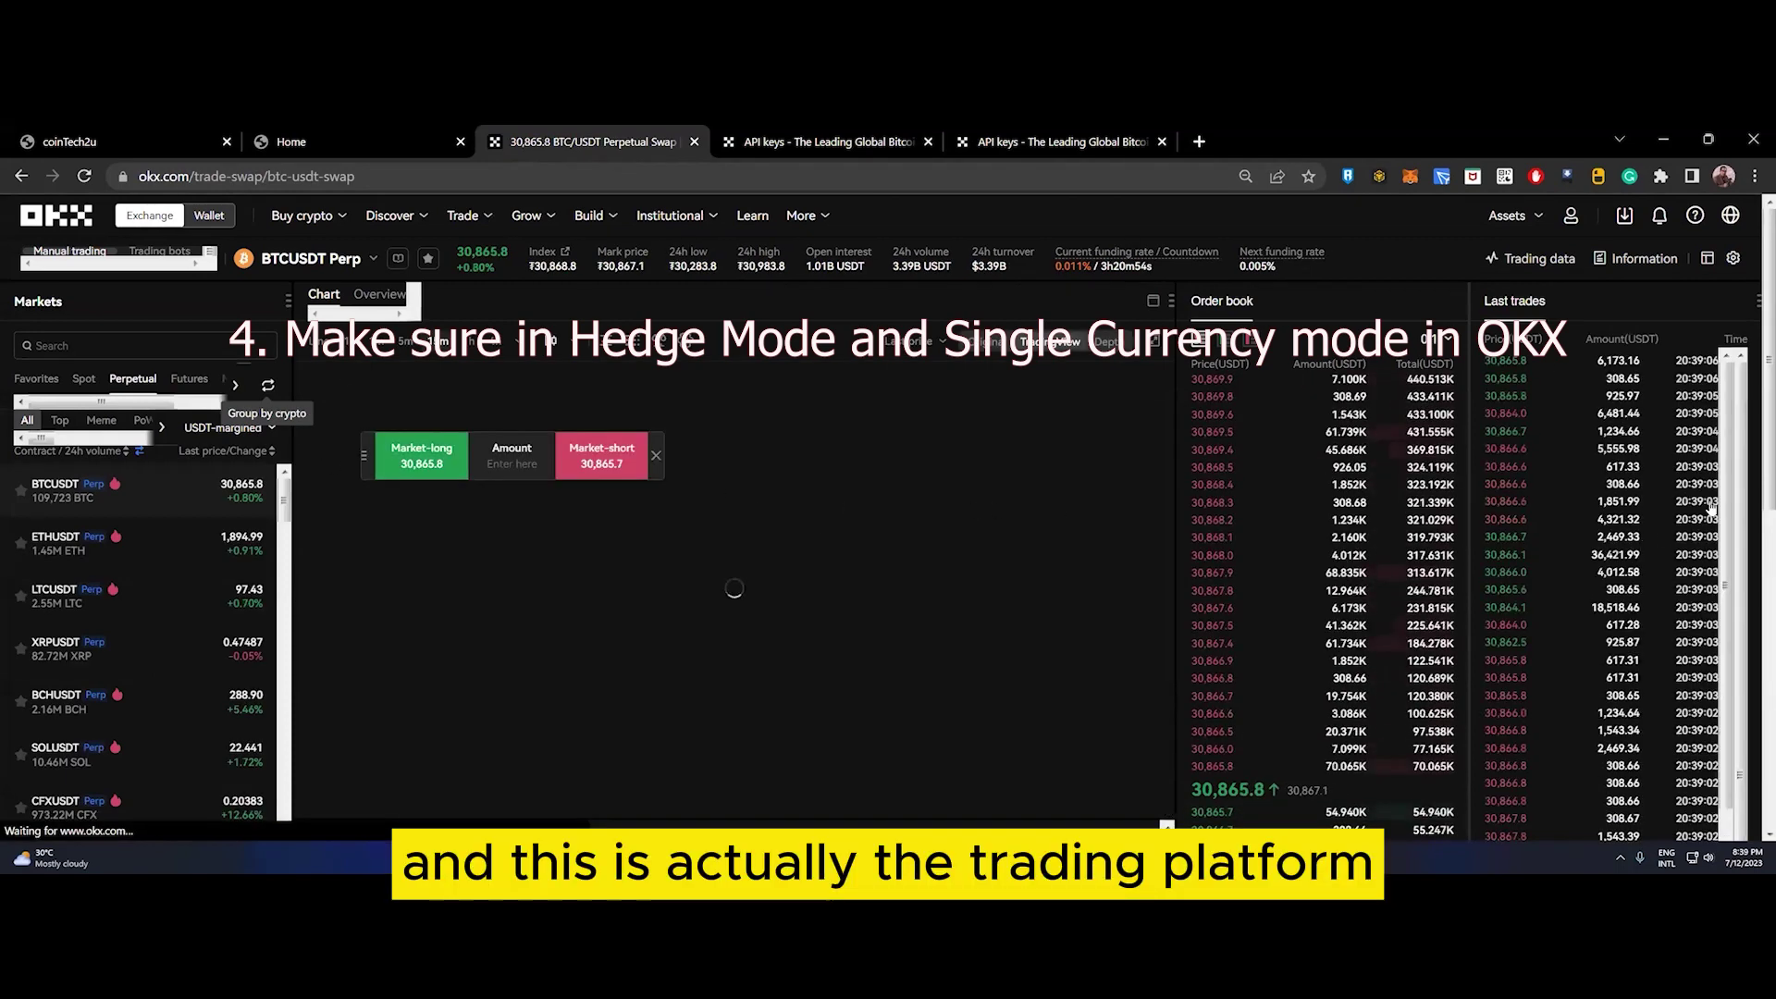
scroll(1749, 539, down, 2)
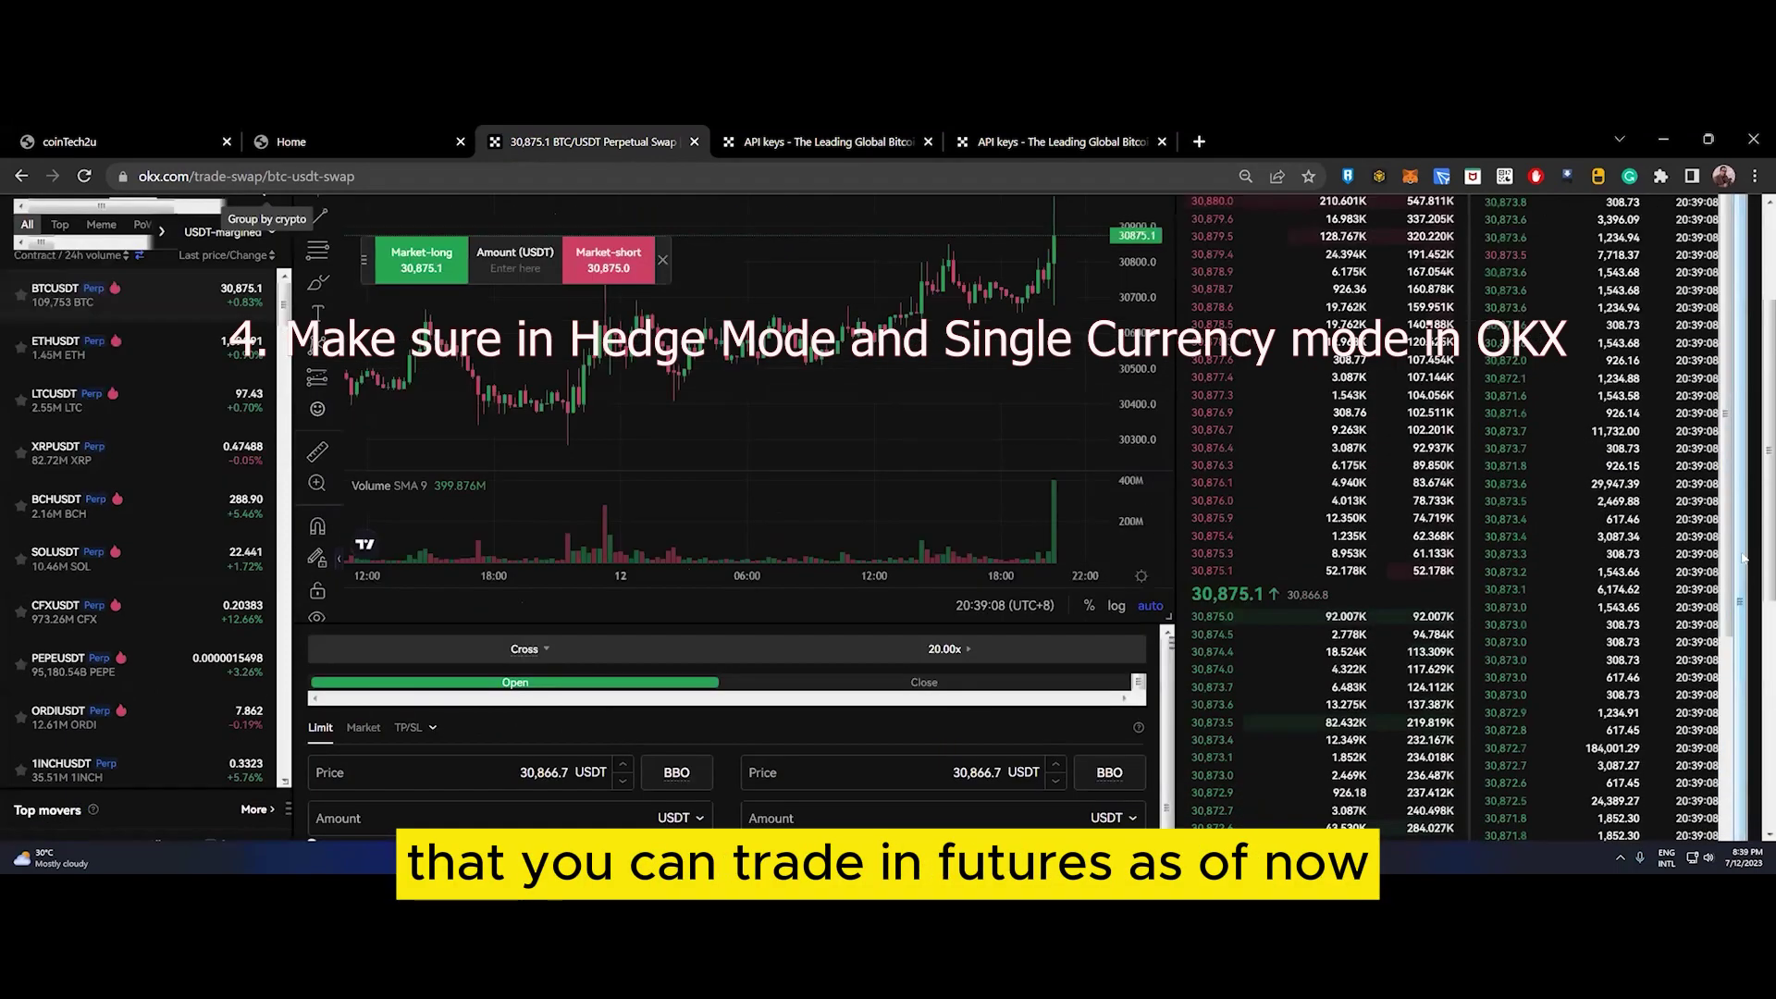
scroll(306, 602, down, 3)
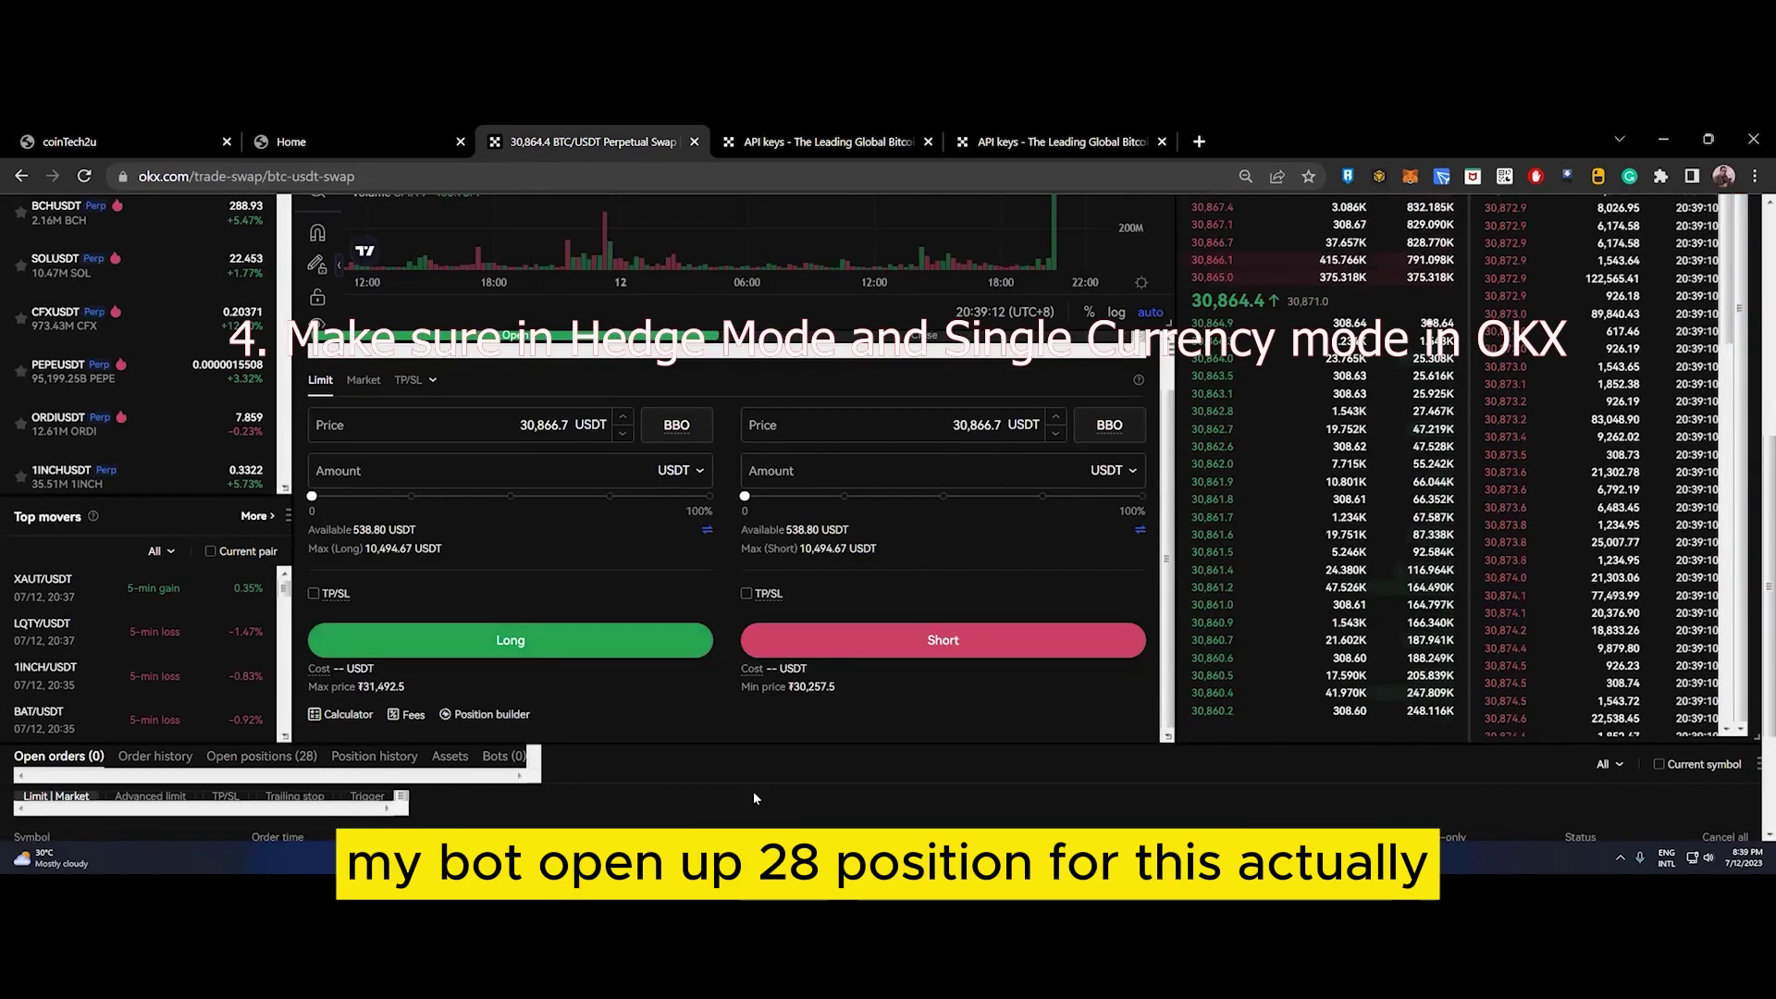
scroll(753, 791, down, 2)
click(262, 563)
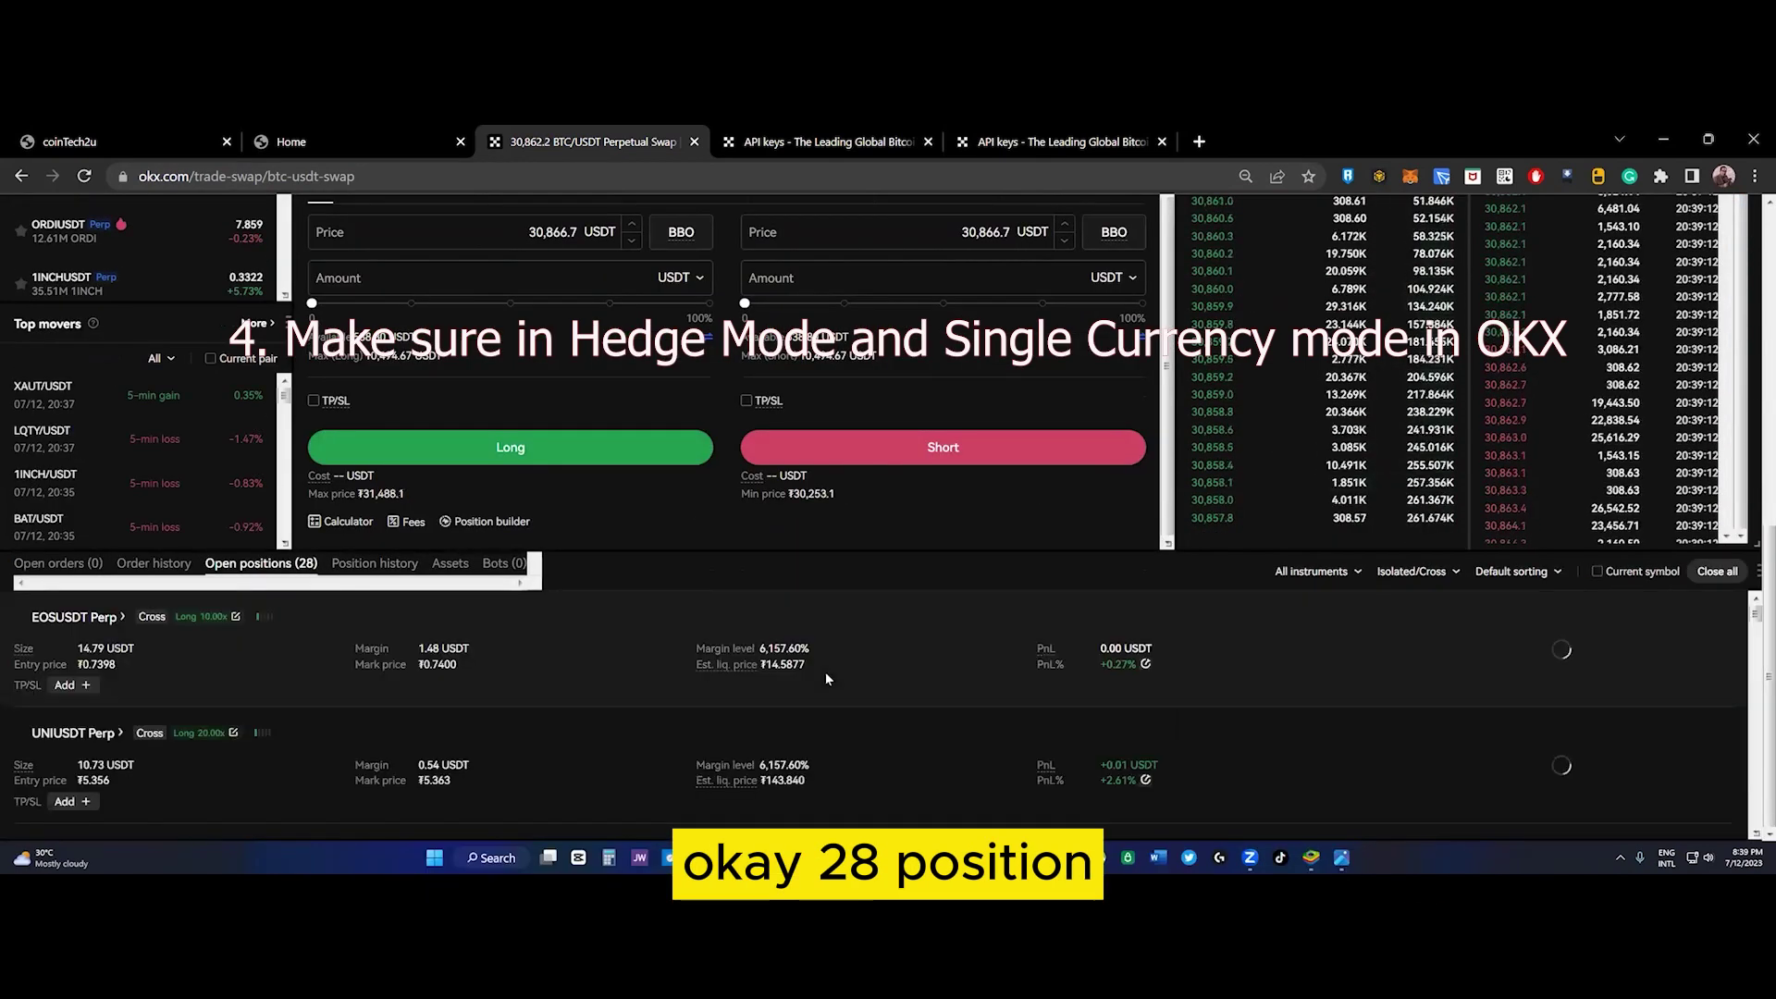
scroll(868, 679, up, 8)
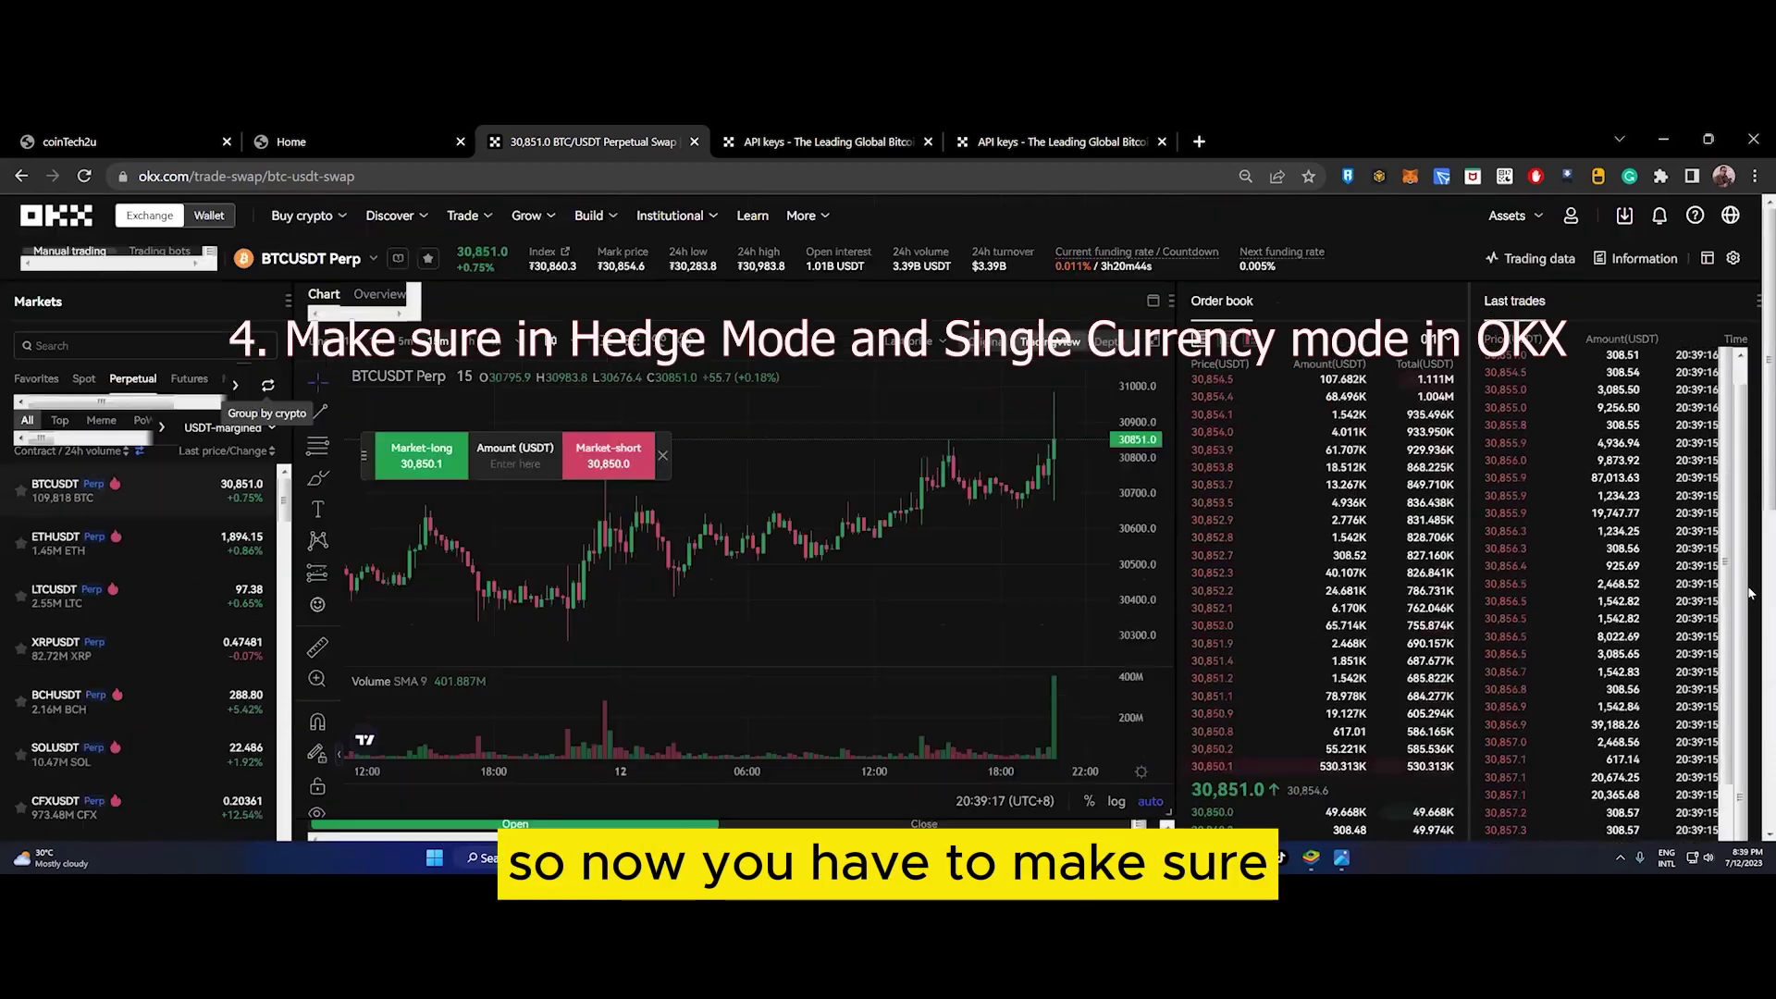
- Confirm Single-currency margin account mode and Hedge position mode in the trading settings
click(1733, 258)
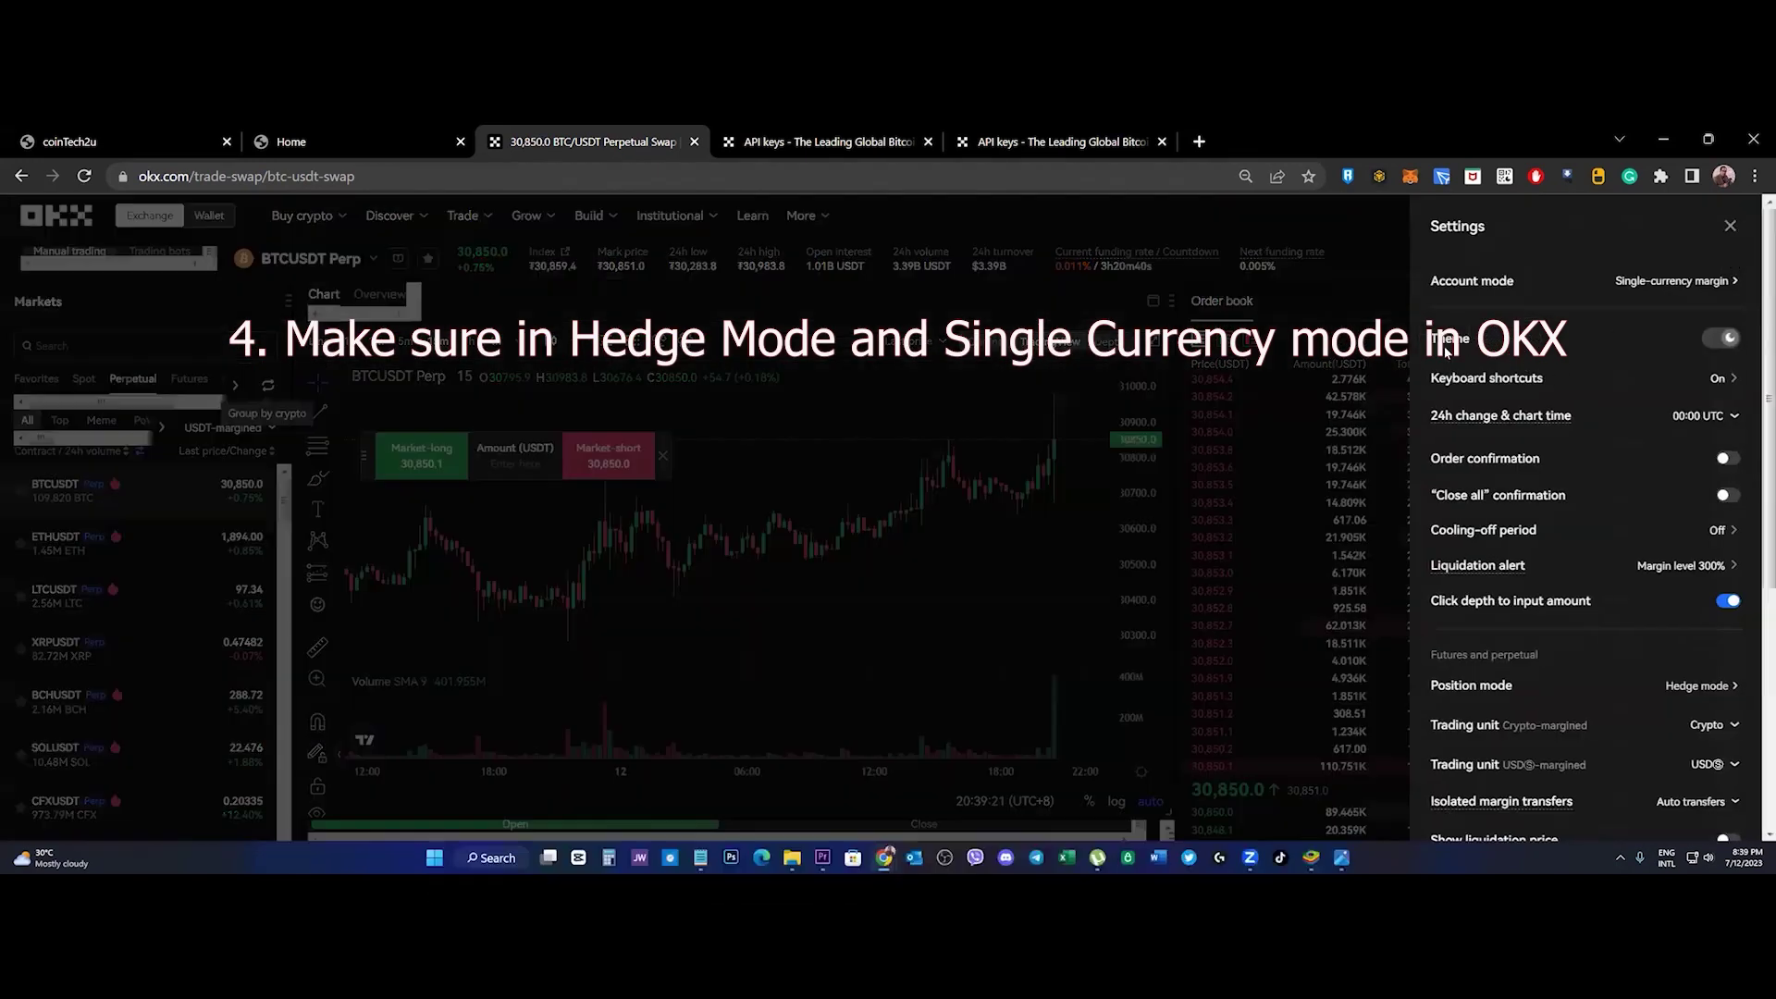
click(1662, 280)
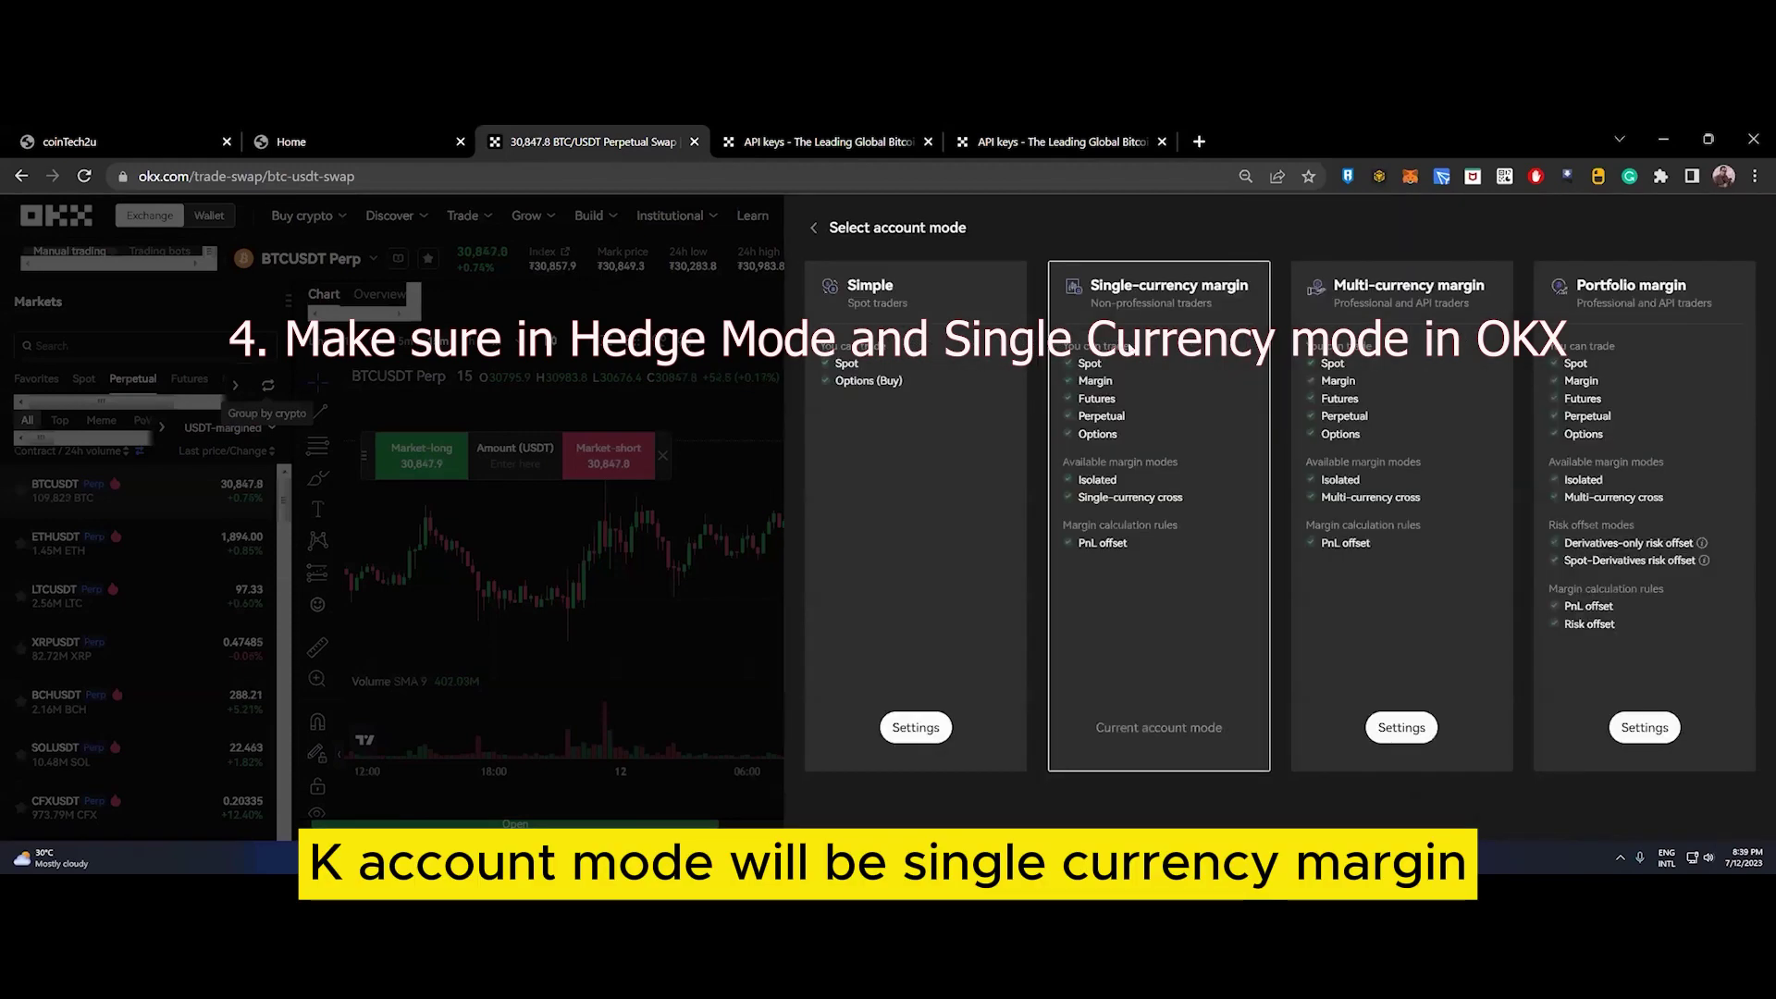
click(813, 227)
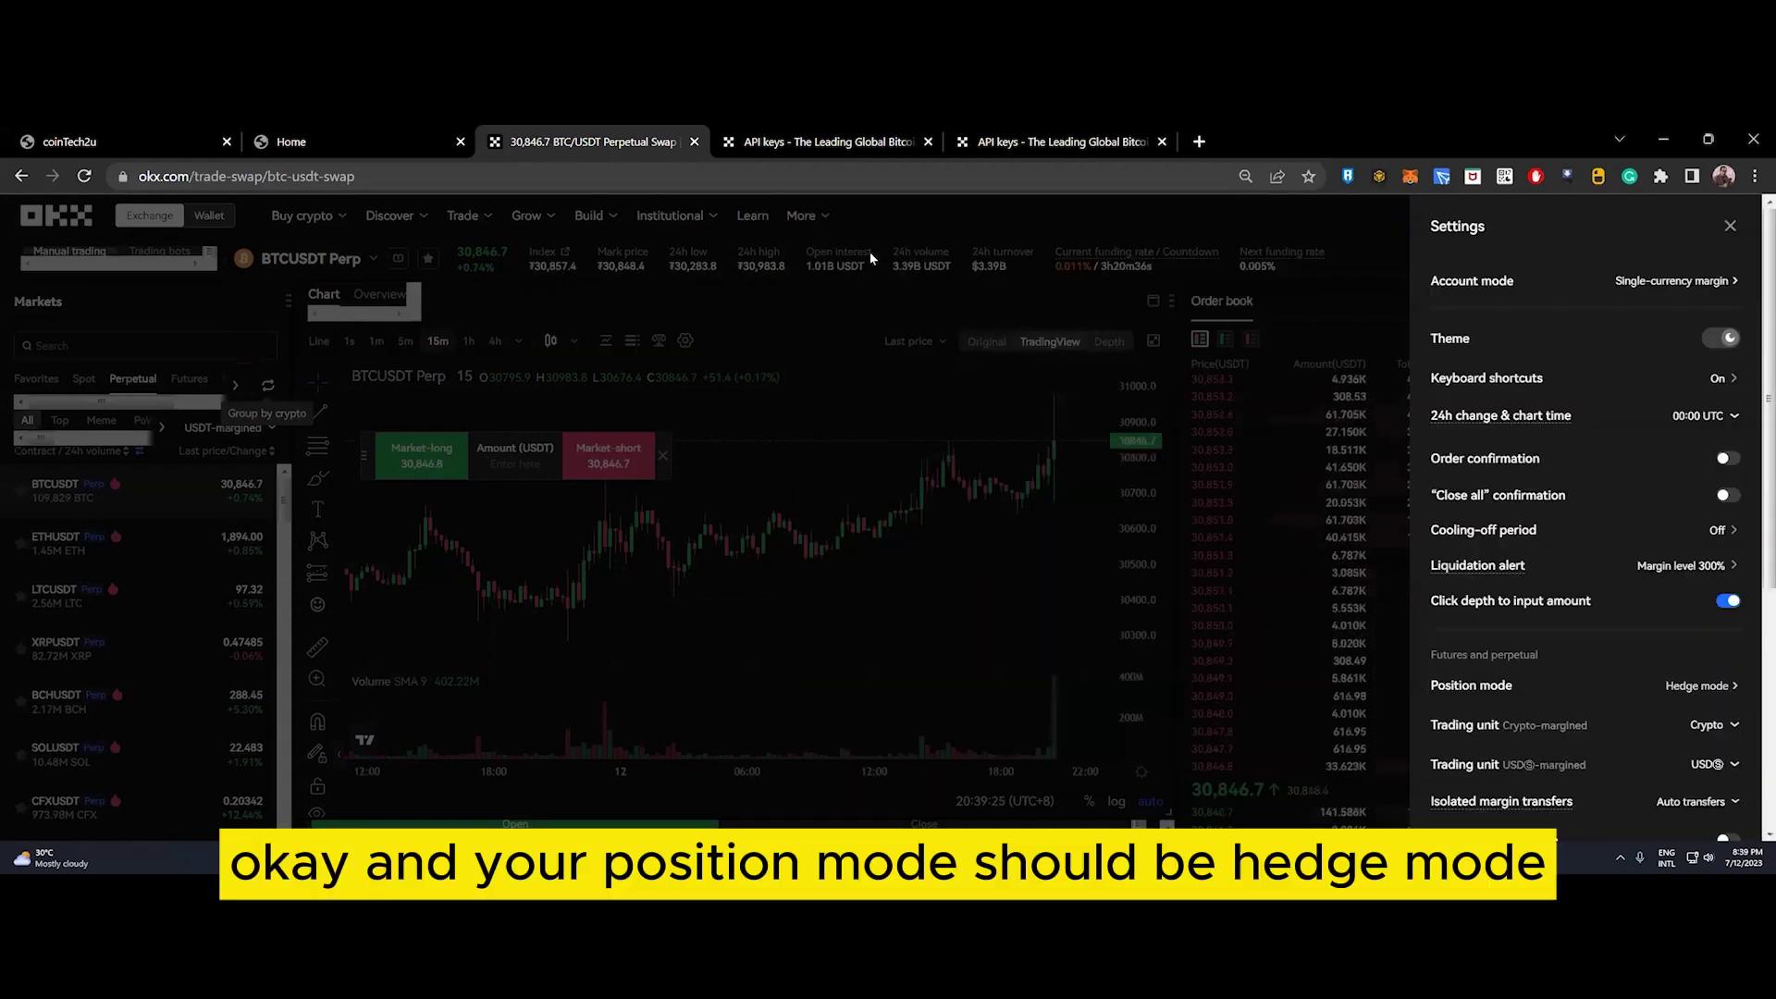
click(1698, 685)
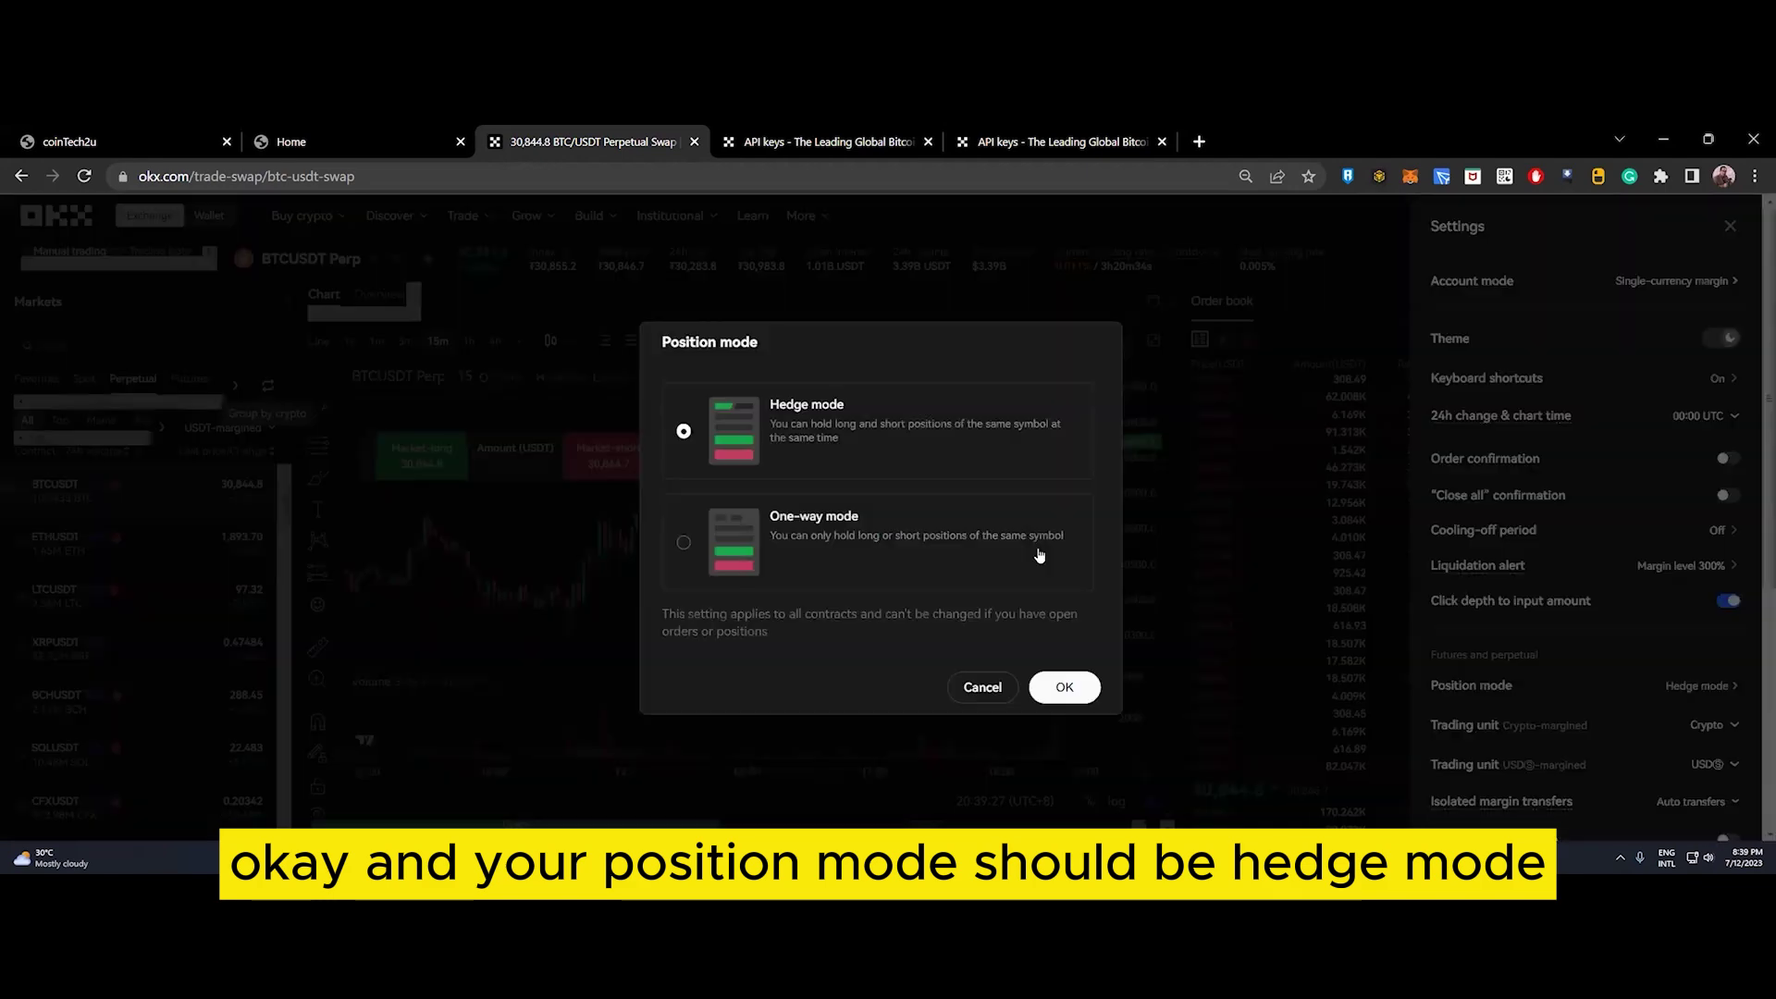
click(1078, 688)
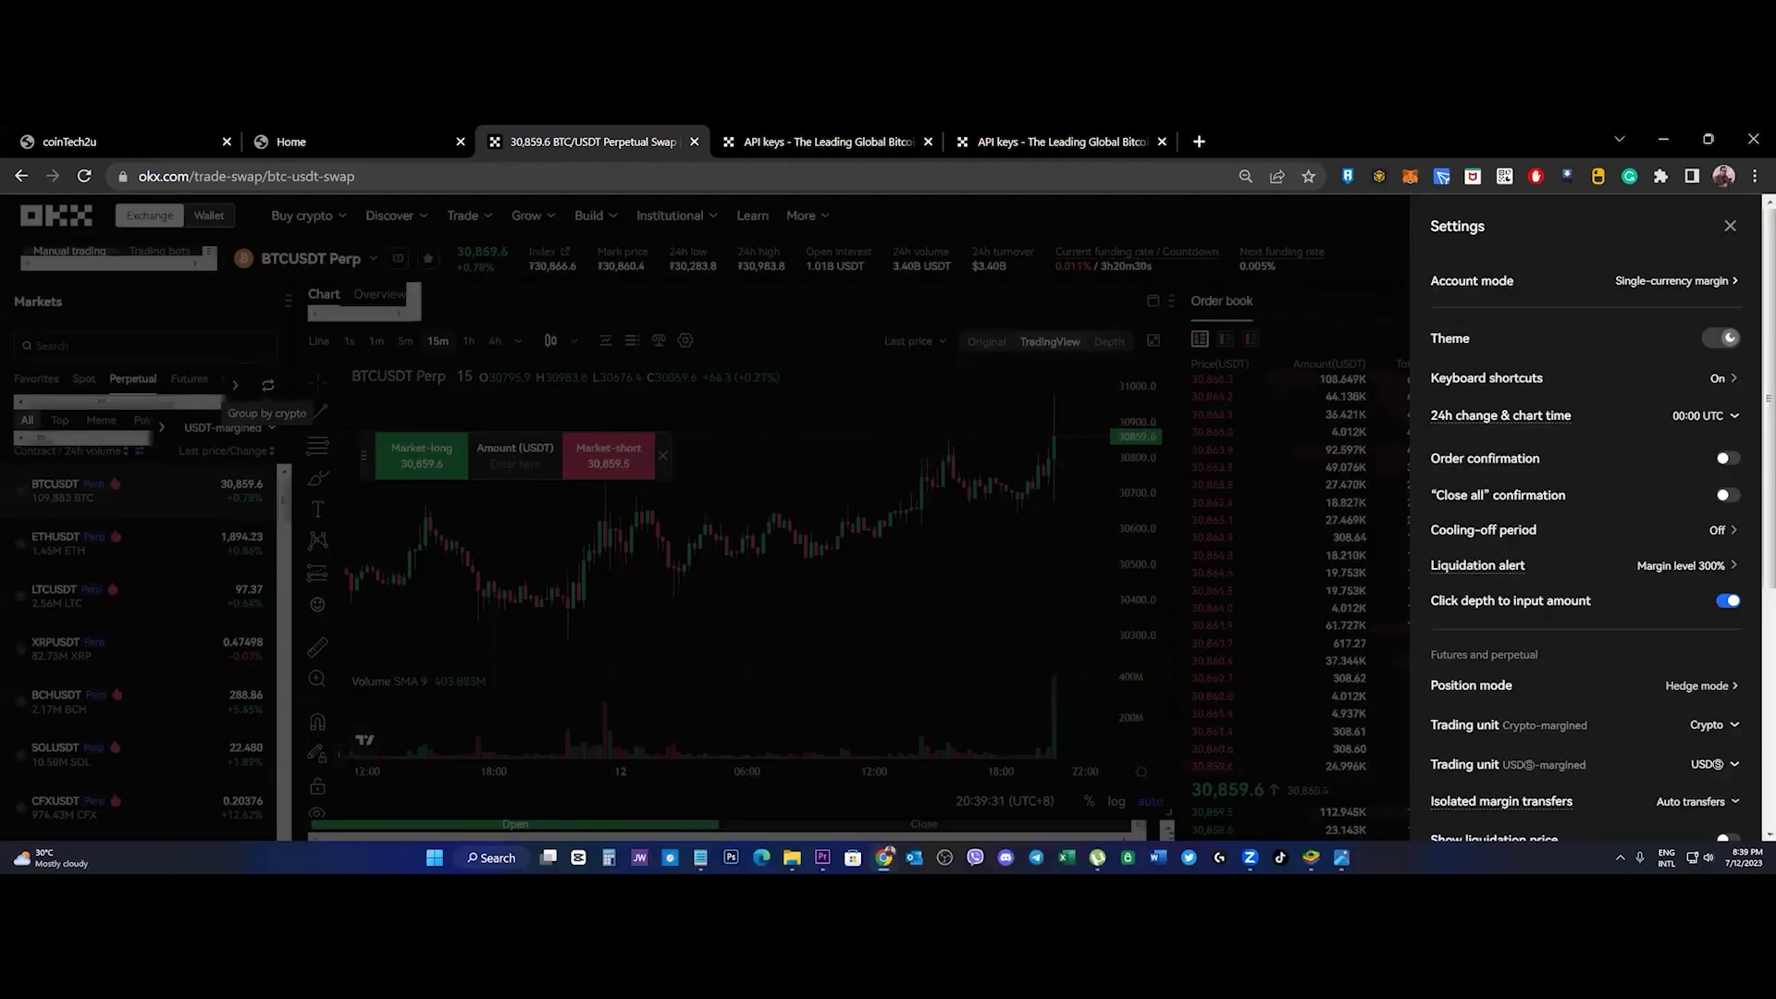
click(1368, 236)
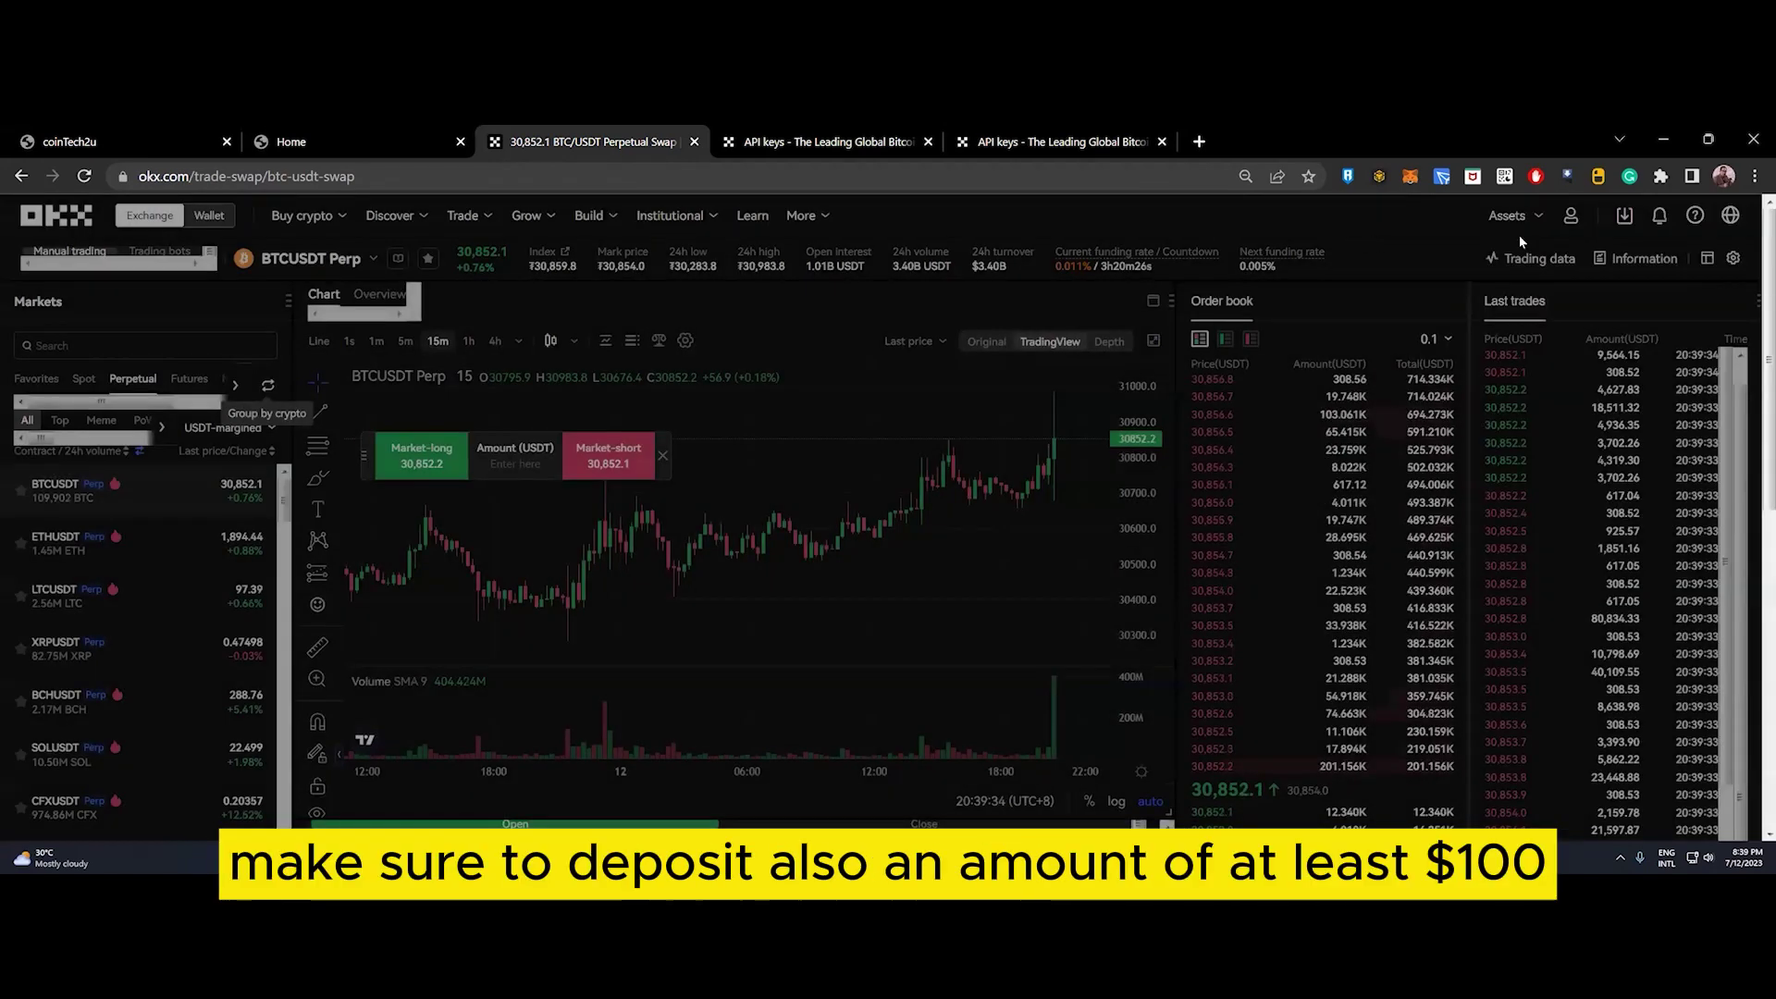
- Open Assets > Deposit and choose USDT on the USDT-TRC20 network
mouse_move(1515, 237)
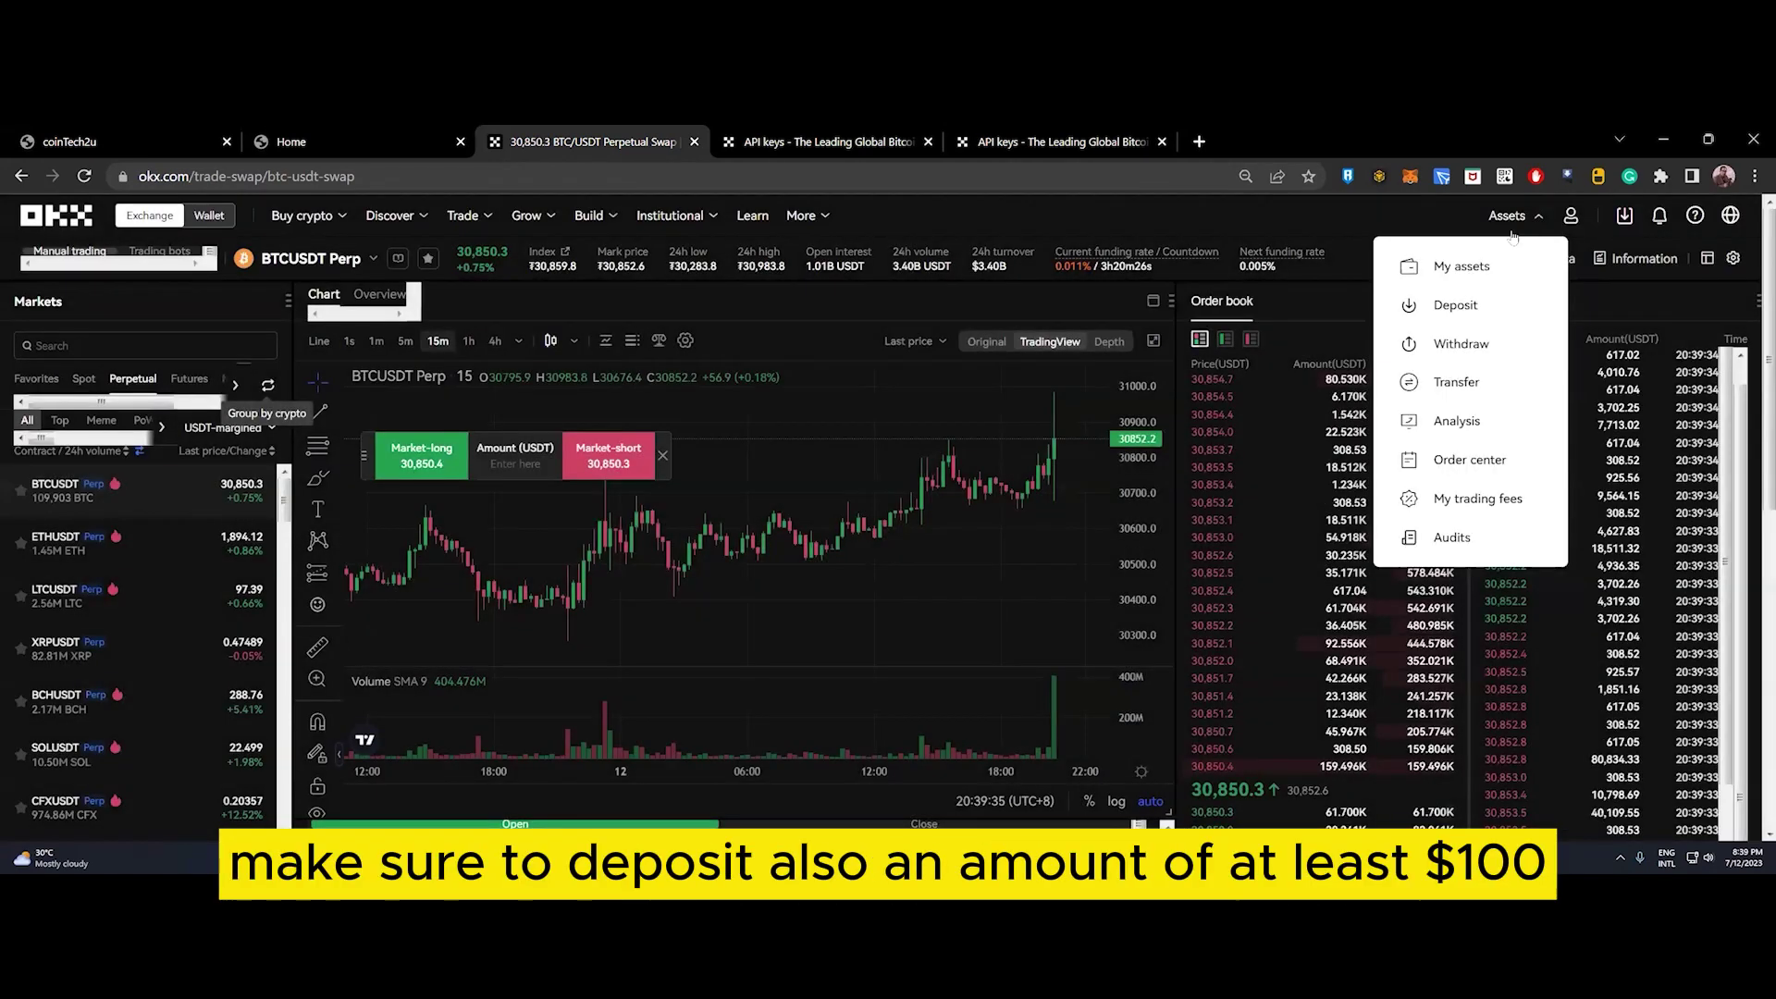
click(1469, 308)
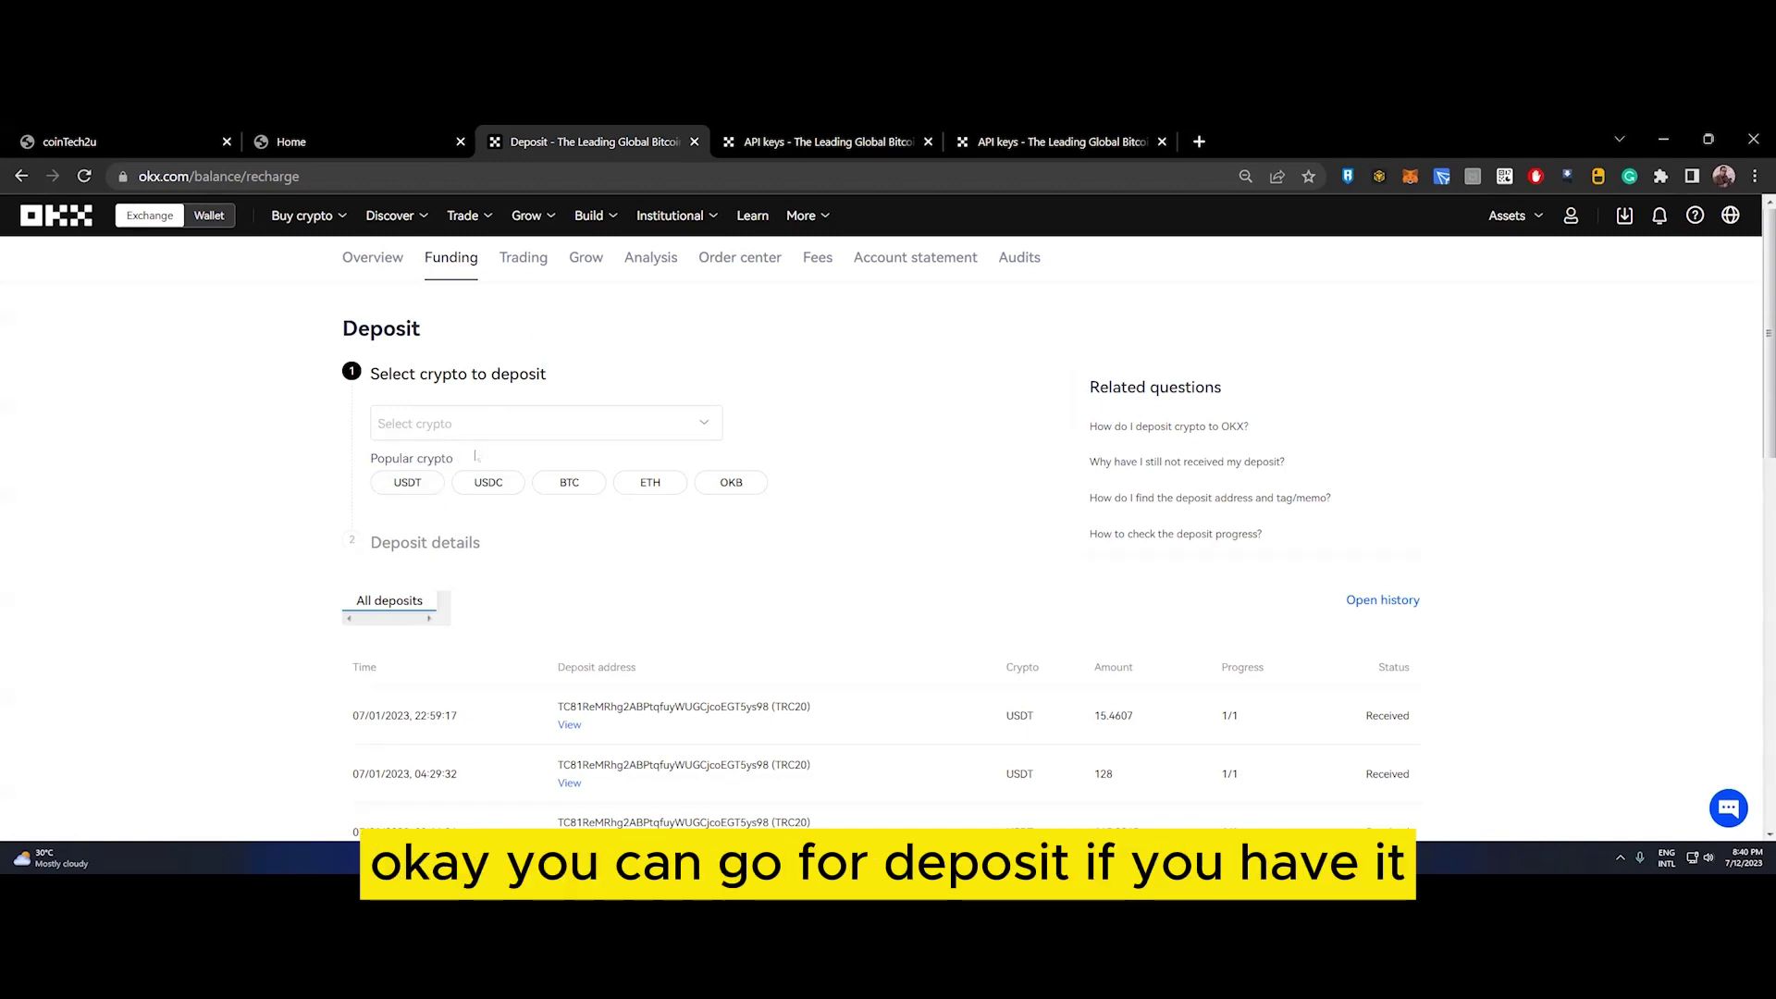
click(408, 491)
click(543, 525)
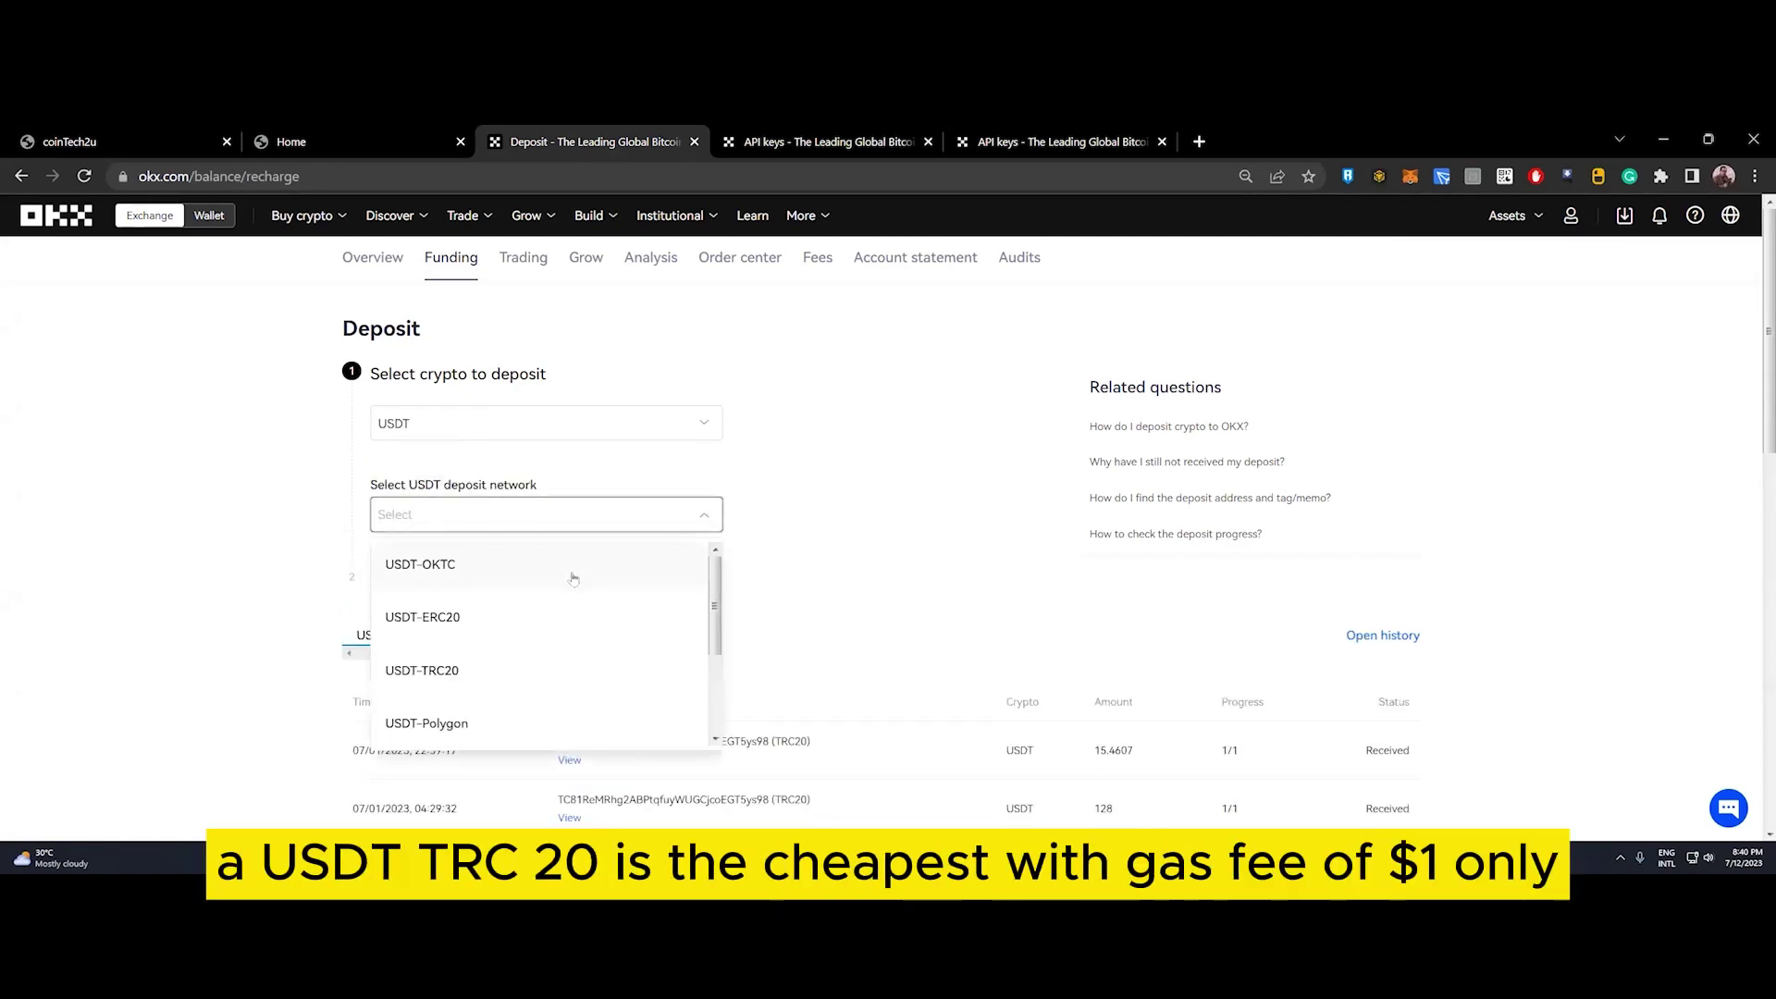
click(475, 667)
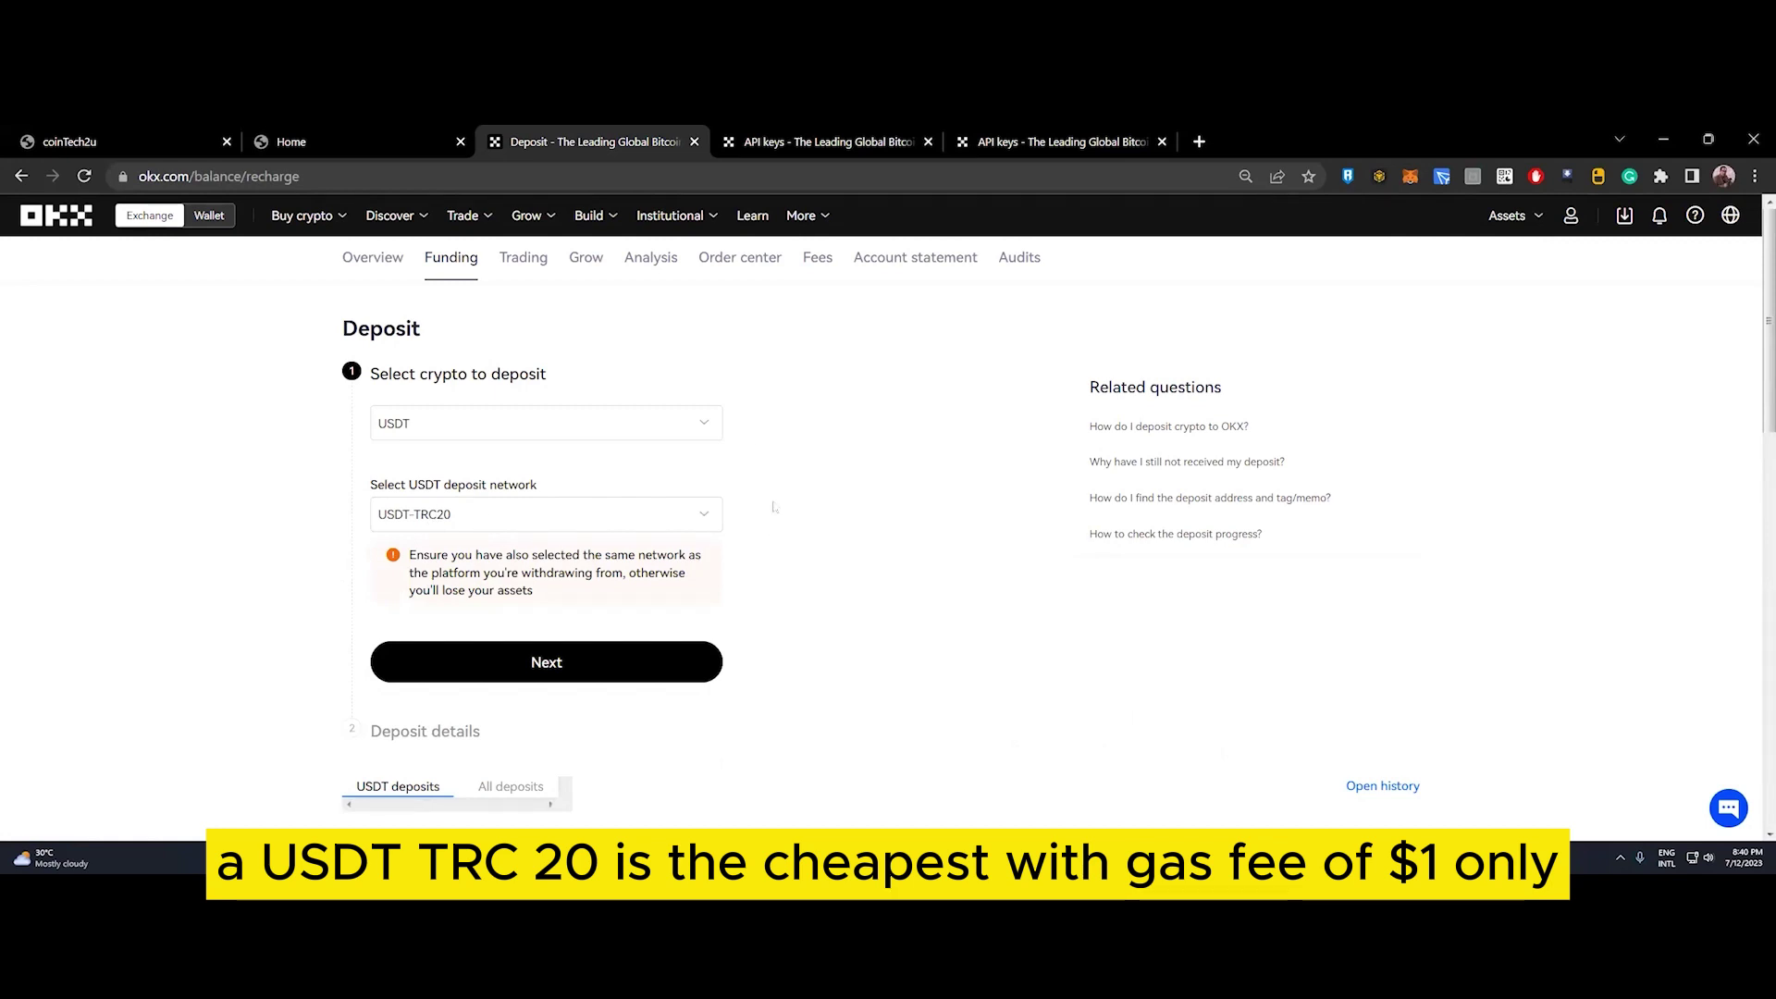
- Open P2P trading and browse USDT sellers at 55.80–55.86 PHP via GCash or bank transfer
mouse_move(305, 216)
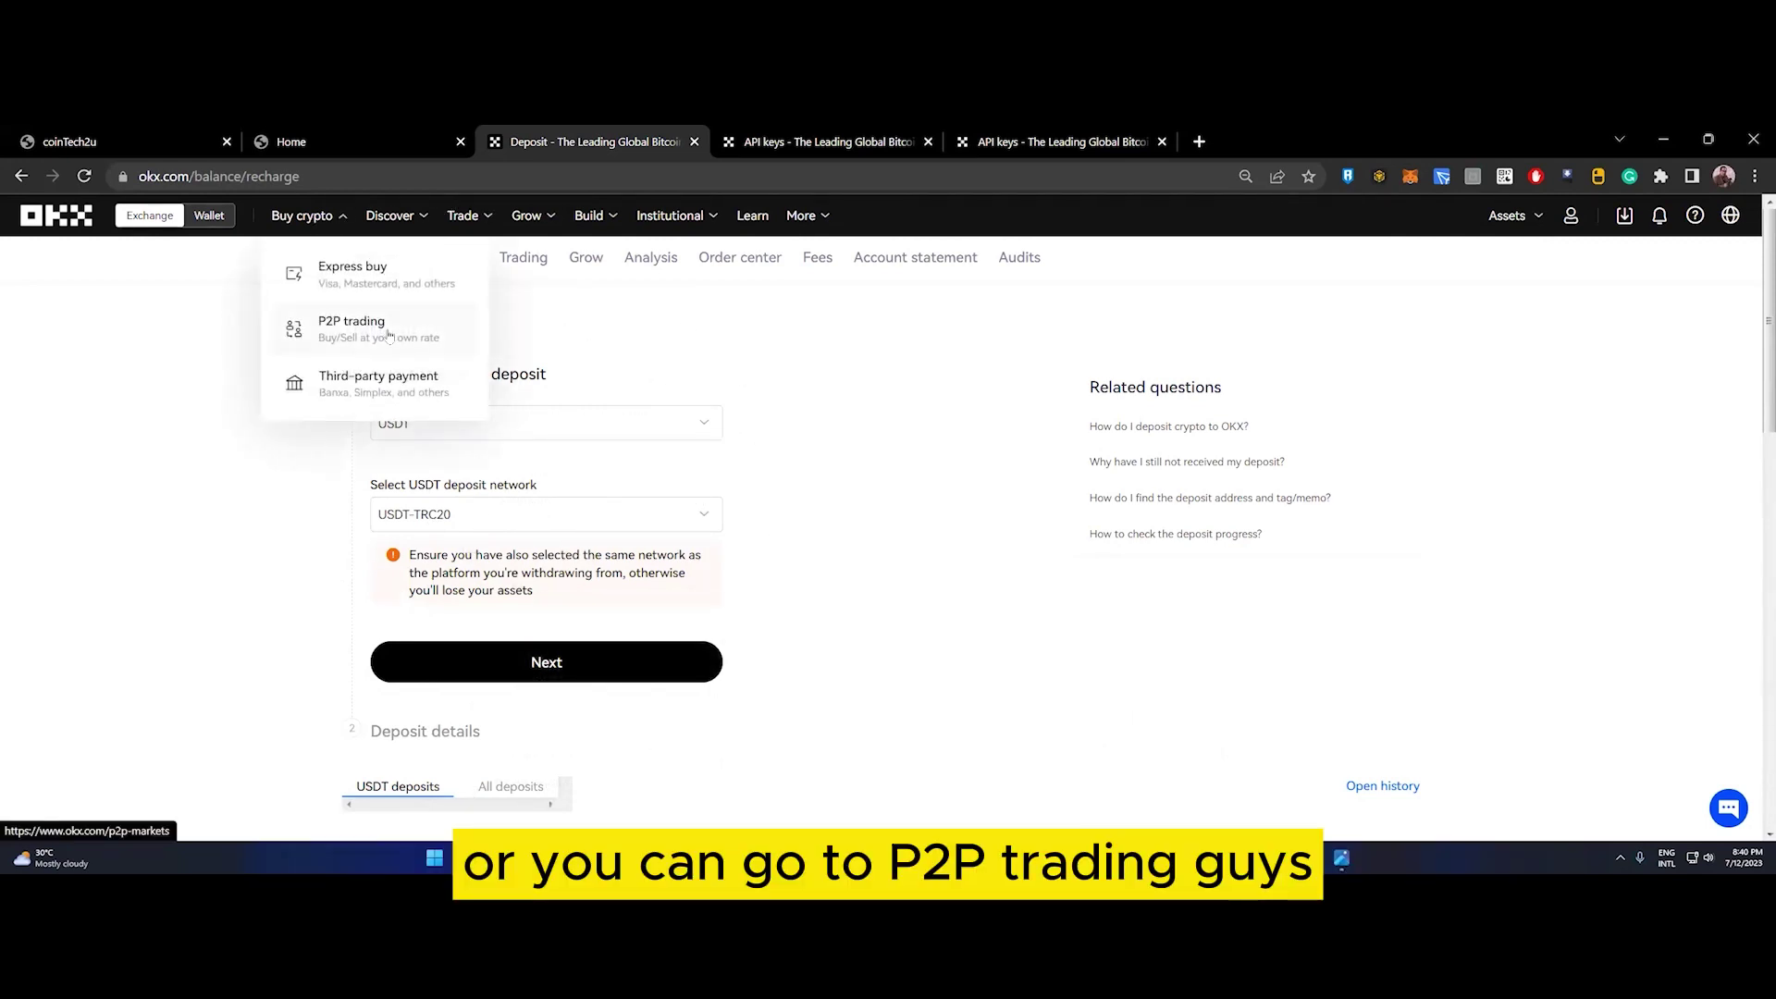
click(389, 334)
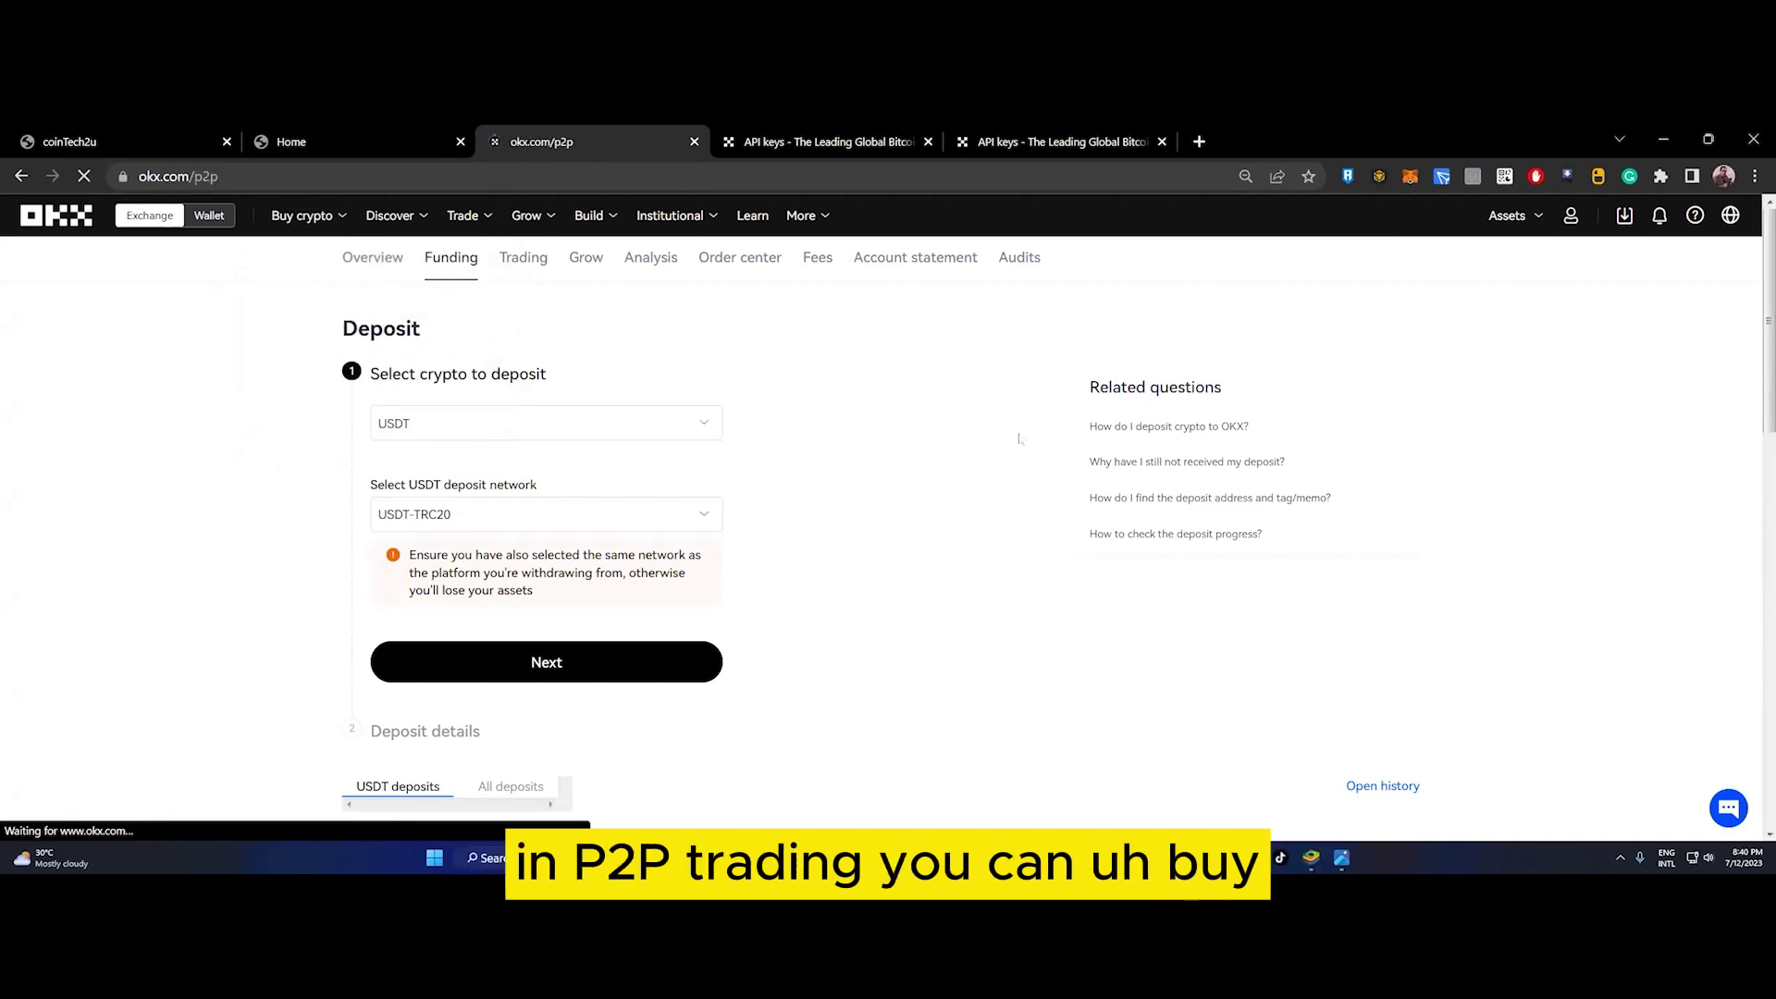
scroll(767, 464, down, 3)
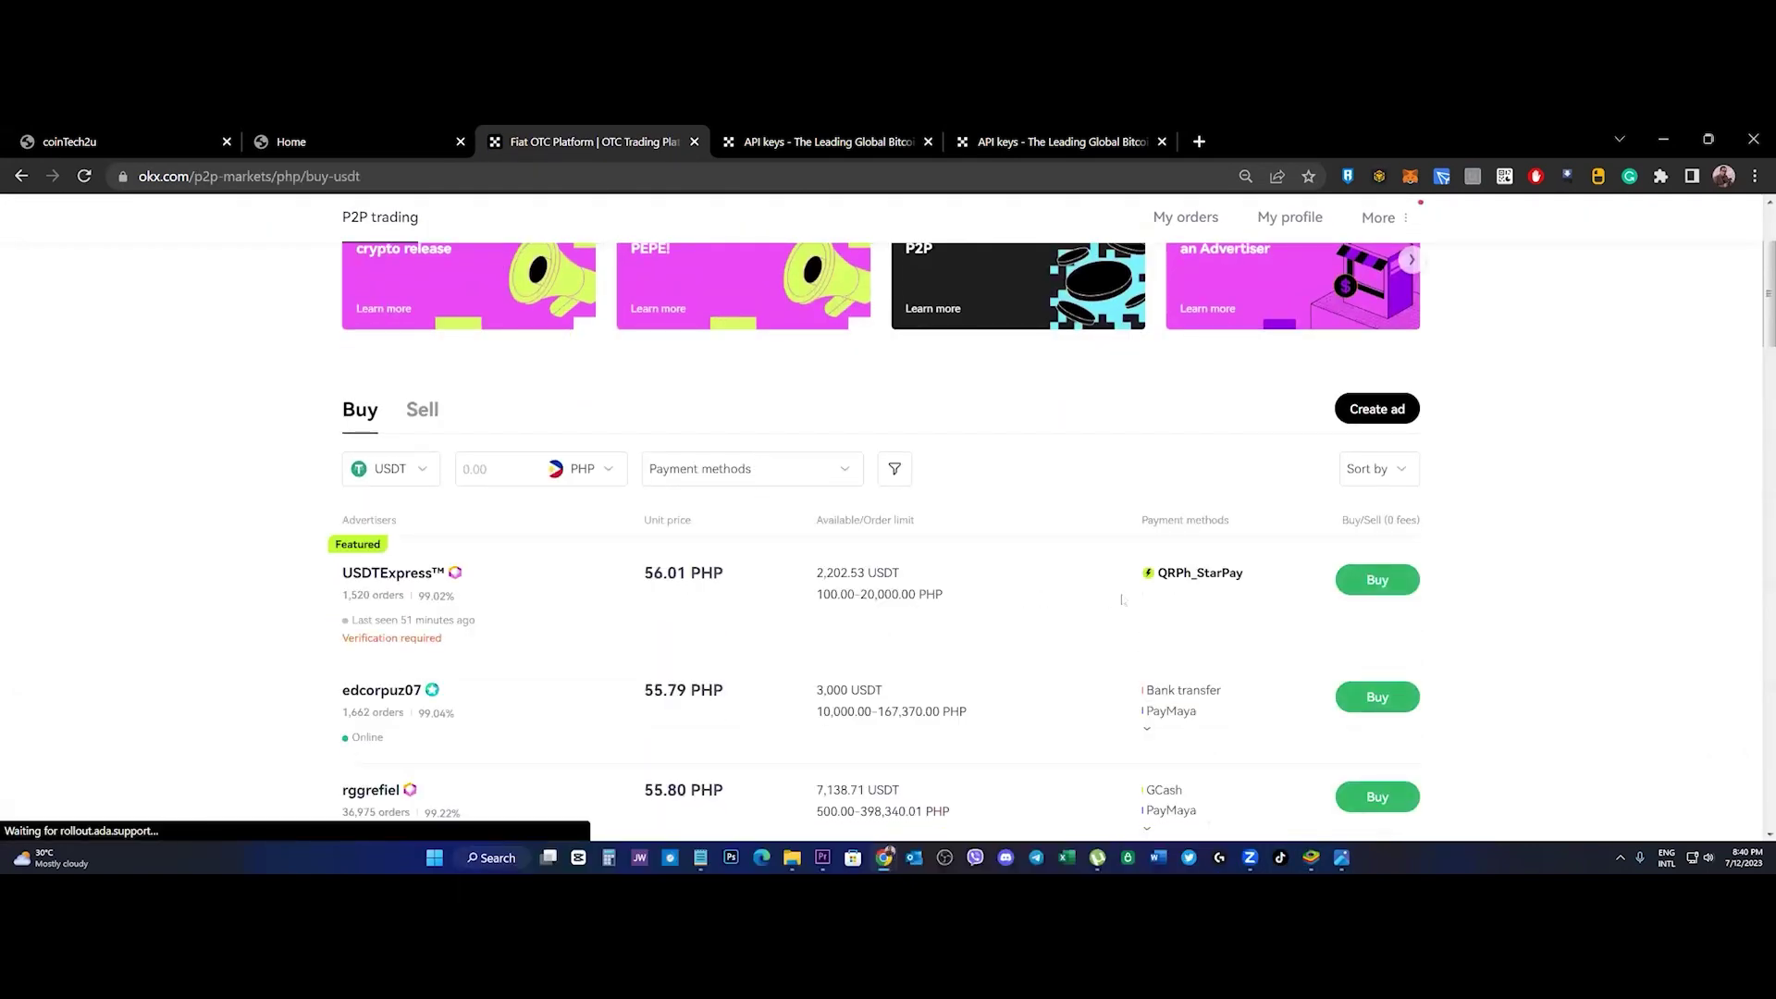
scroll(1122, 600, down, 1)
scroll(1156, 603, down, 2)
scroll(1188, 607, down, 2)
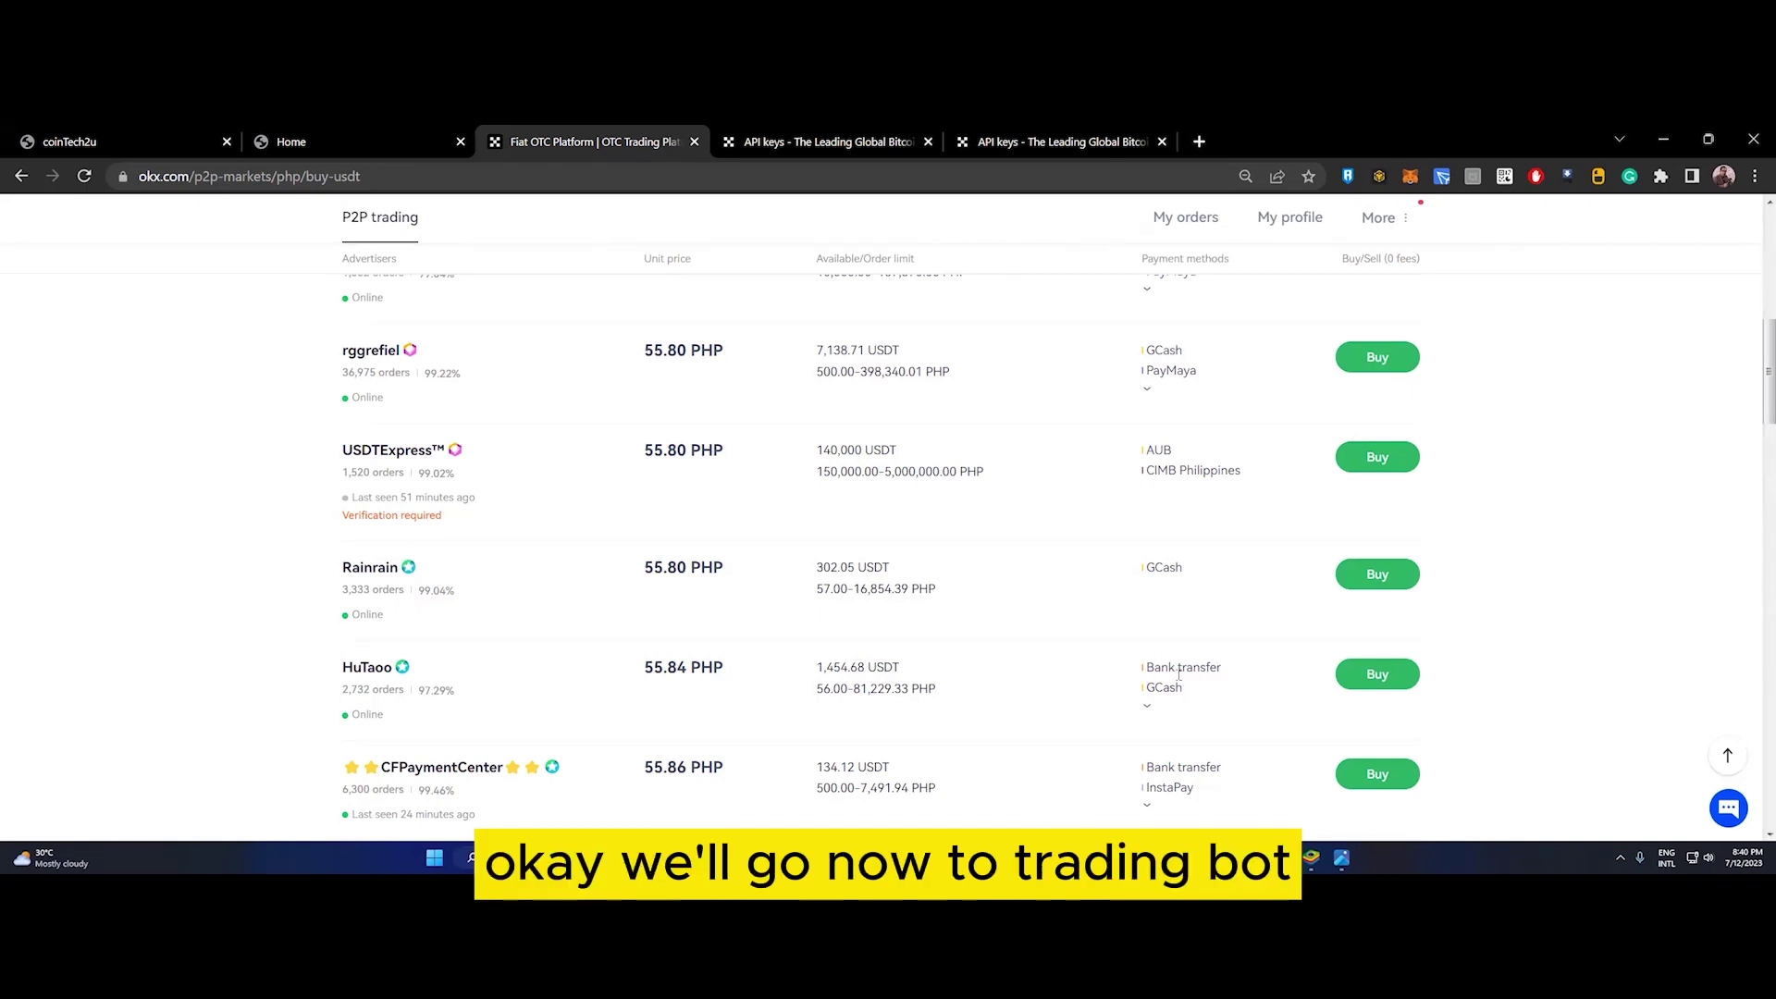
- Go to Cointech2u's Bind API page and open the OKX entry's edit form
click(303, 141)
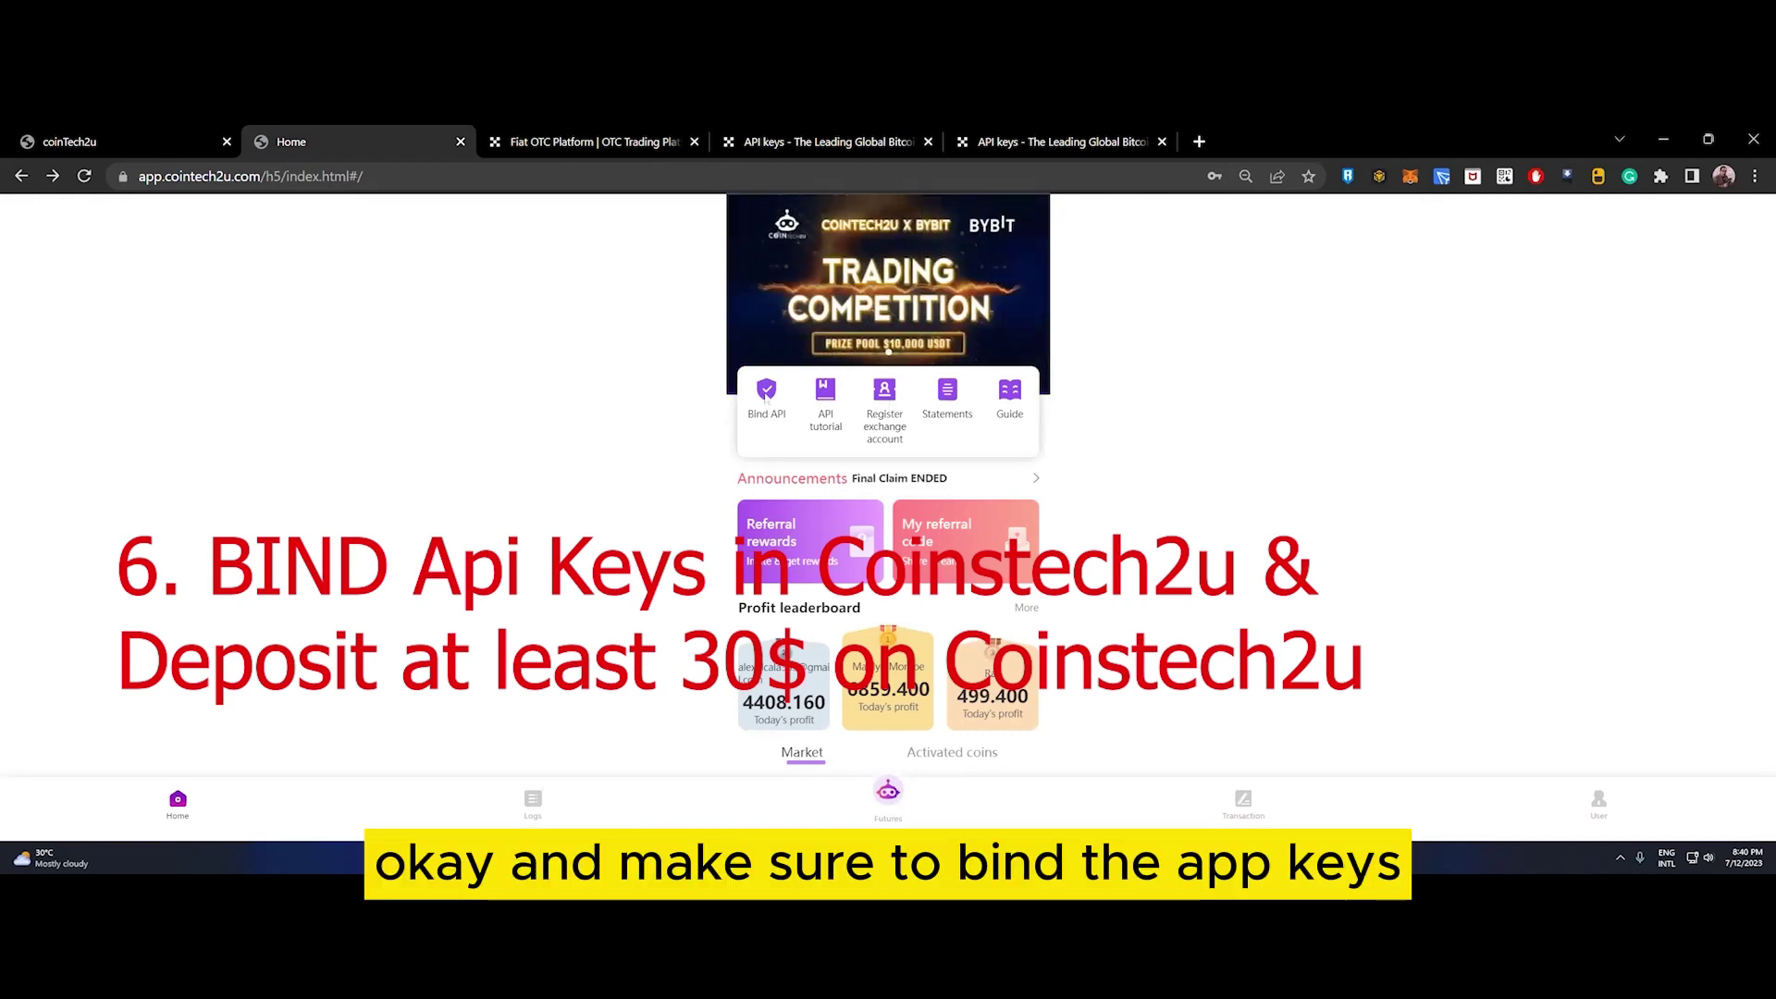
click(766, 396)
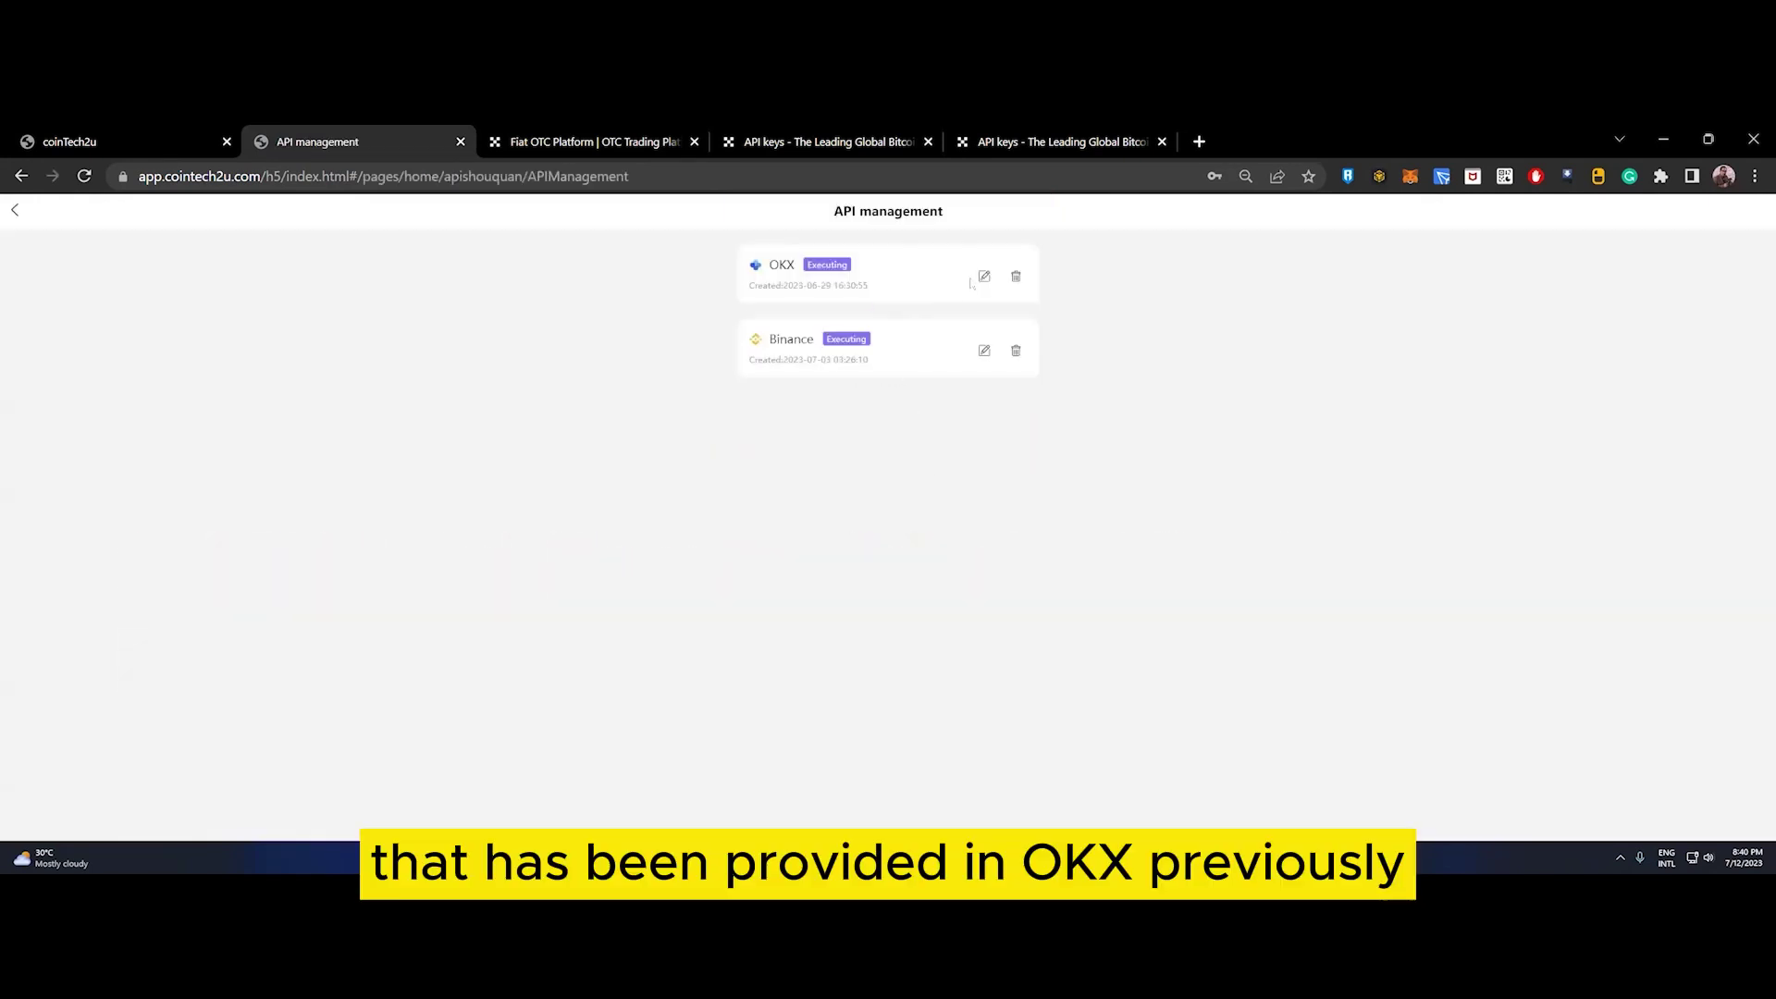
click(983, 278)
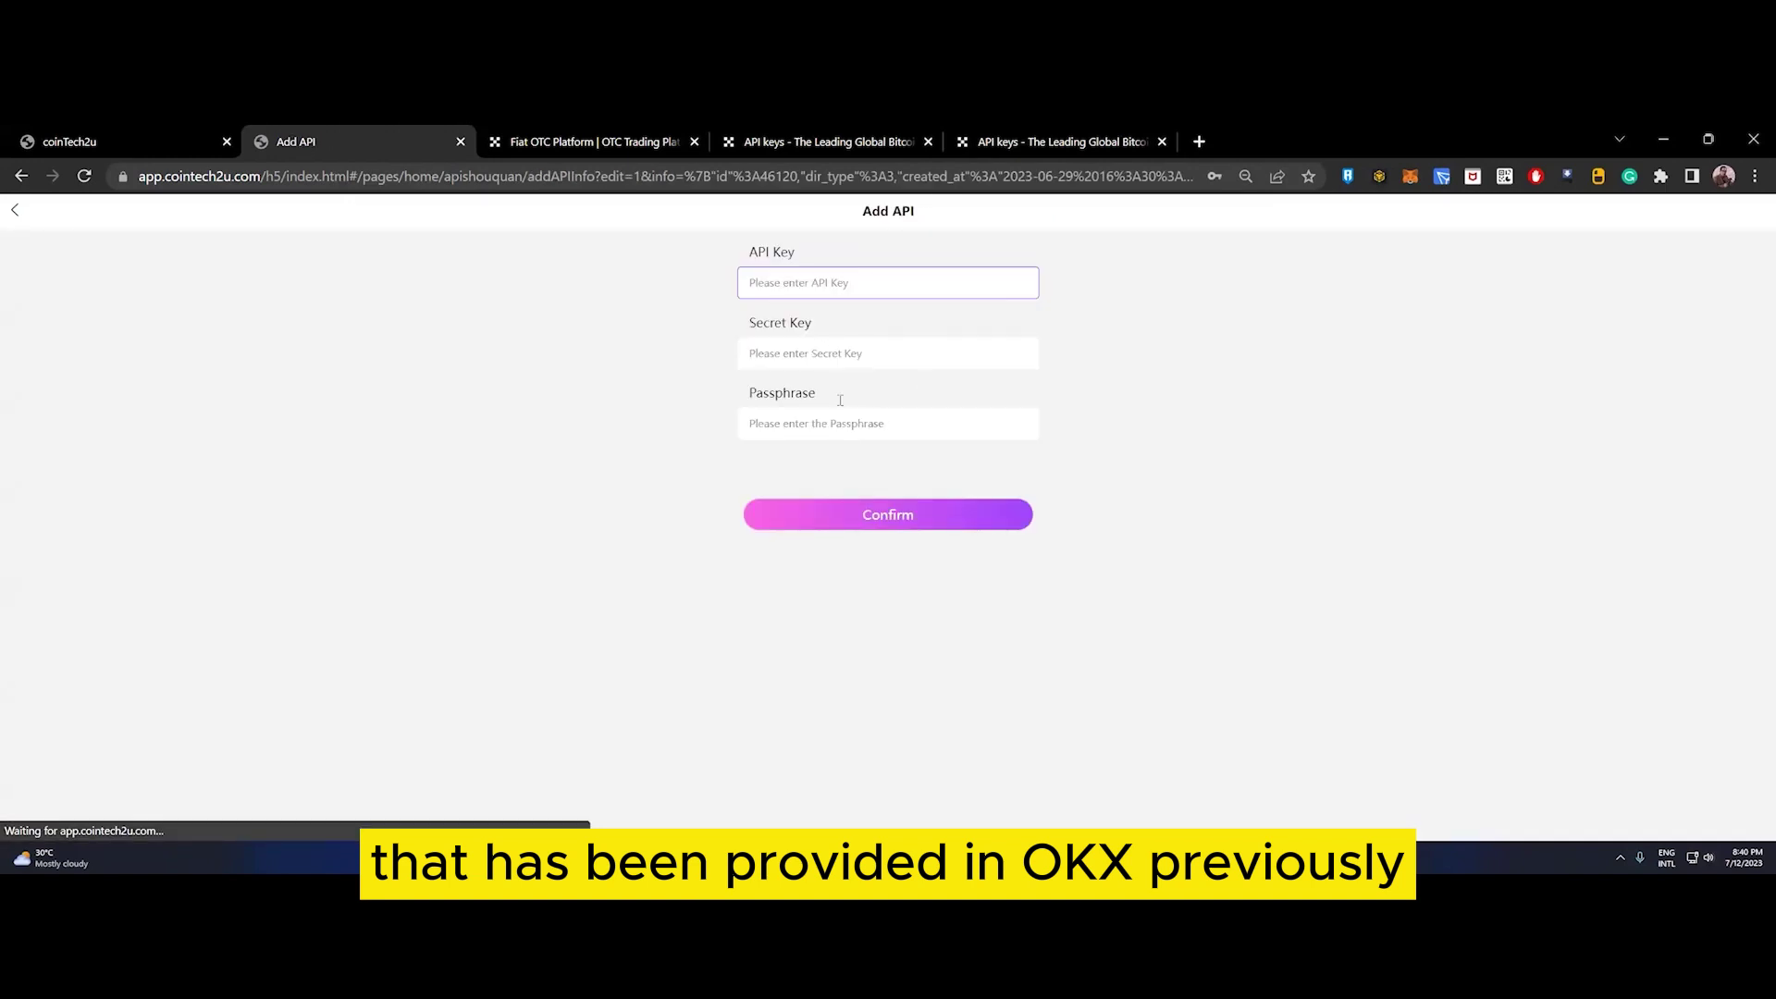
- Select the saved API key value in the Notepad notes, then return to the Add API form
mouse_move(1342, 858)
mouse_move(708, 858)
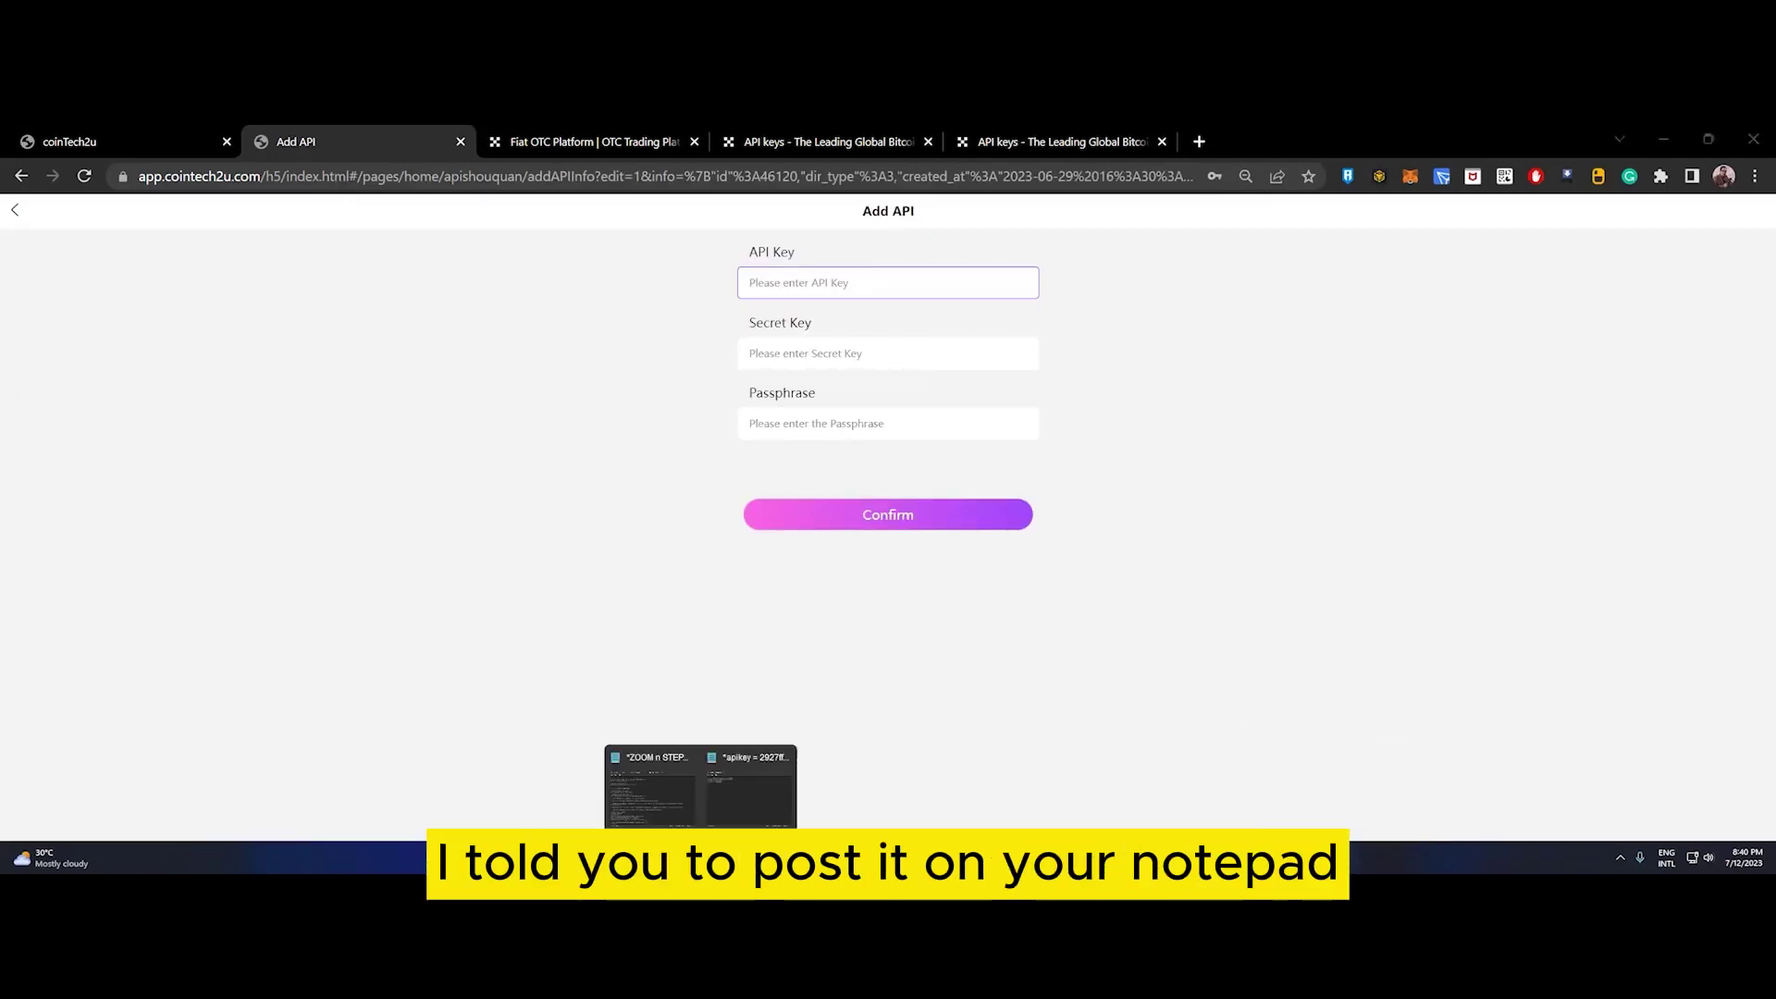
click(740, 805)
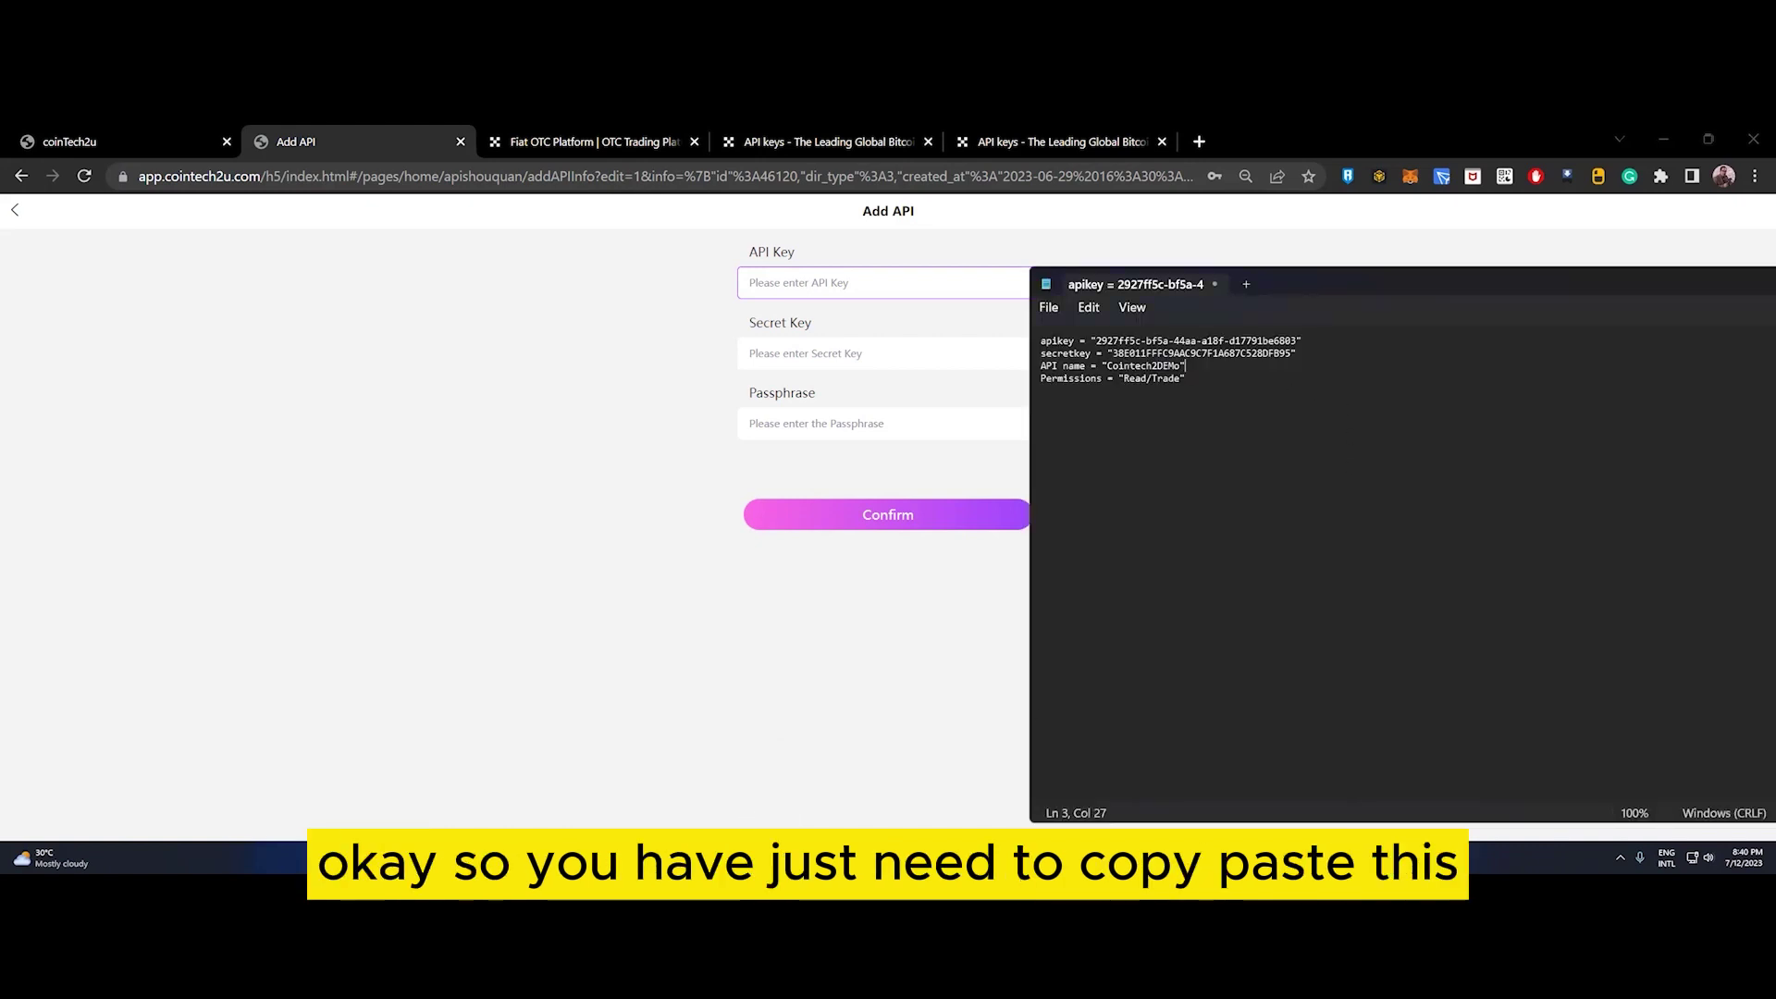
drag(1097, 340, 1313, 339)
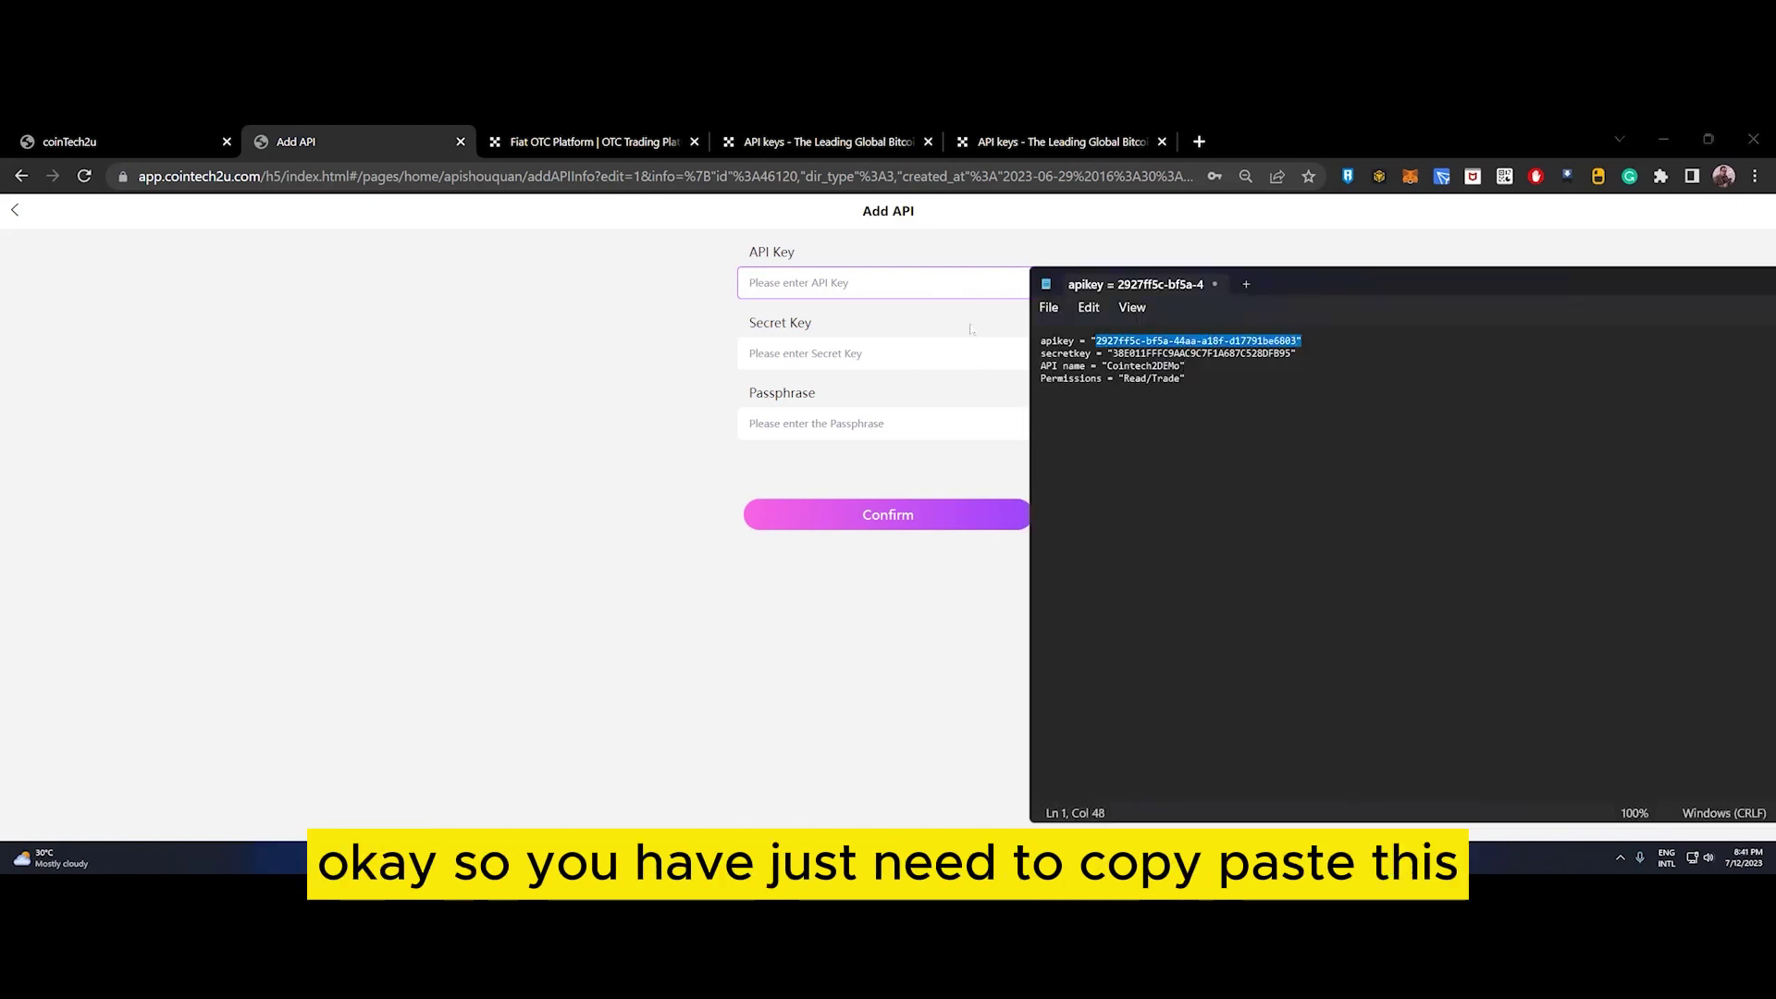
click(848, 435)
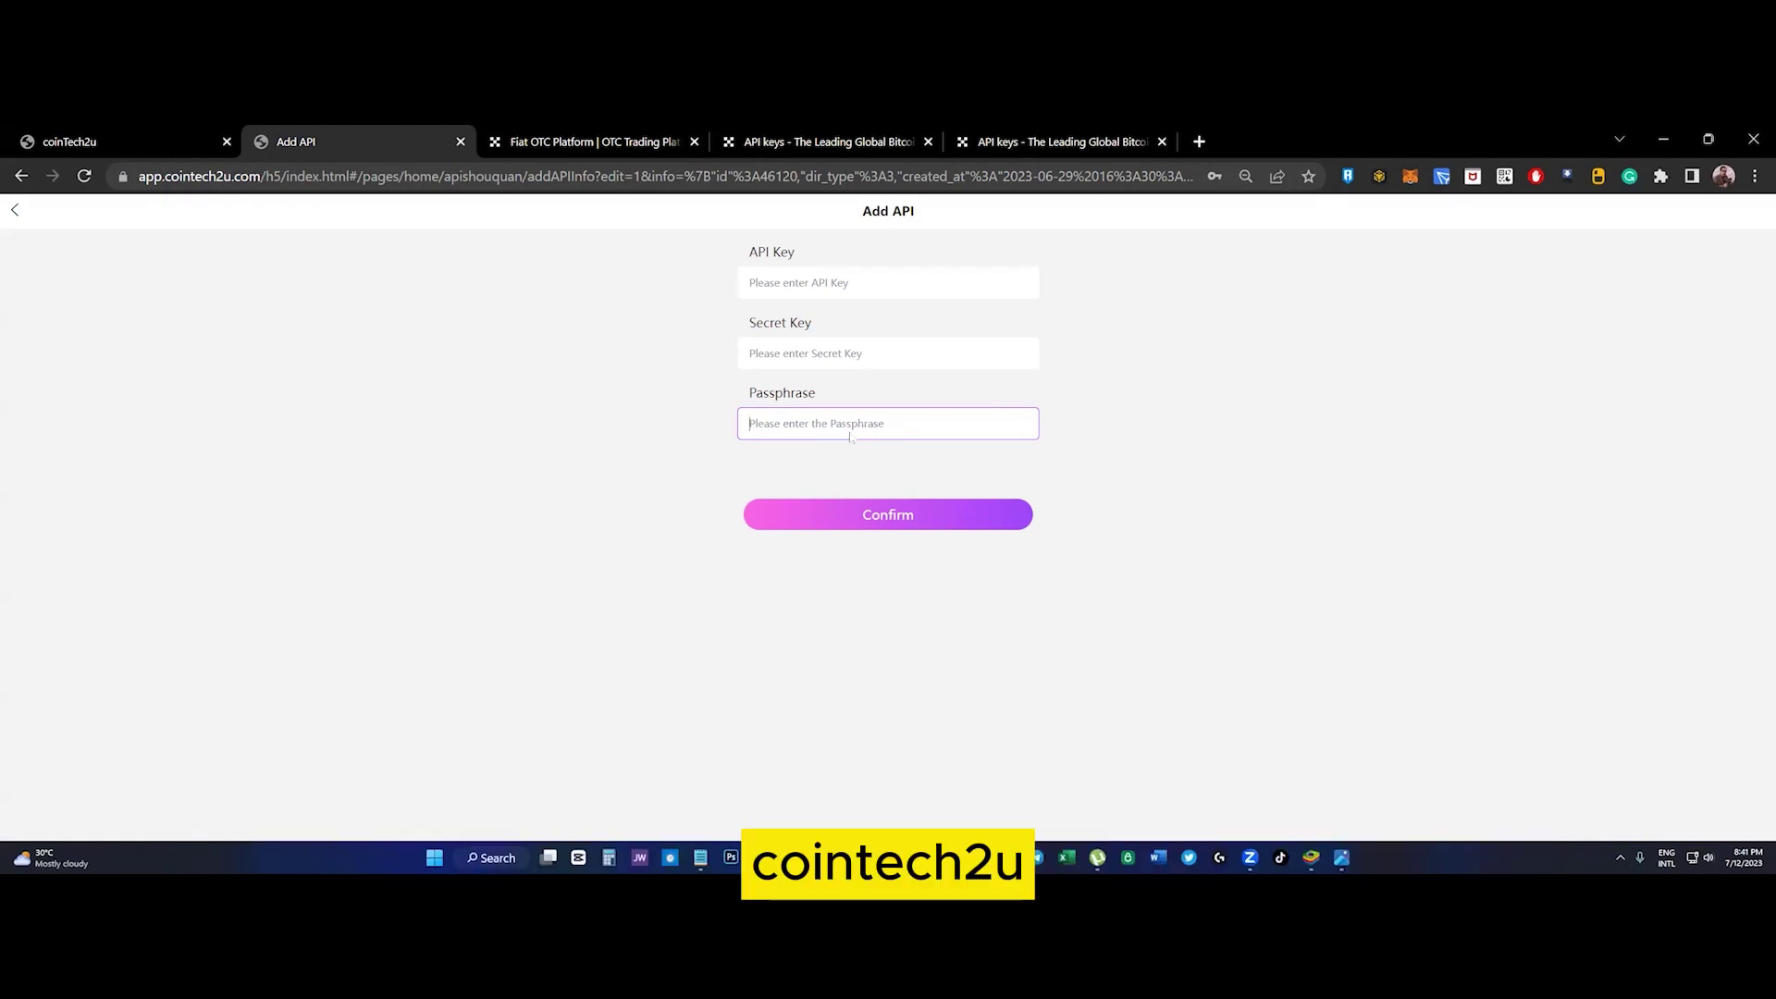
- Go back to Home and view the USDT deposit address under User > My wallets
click(13, 214)
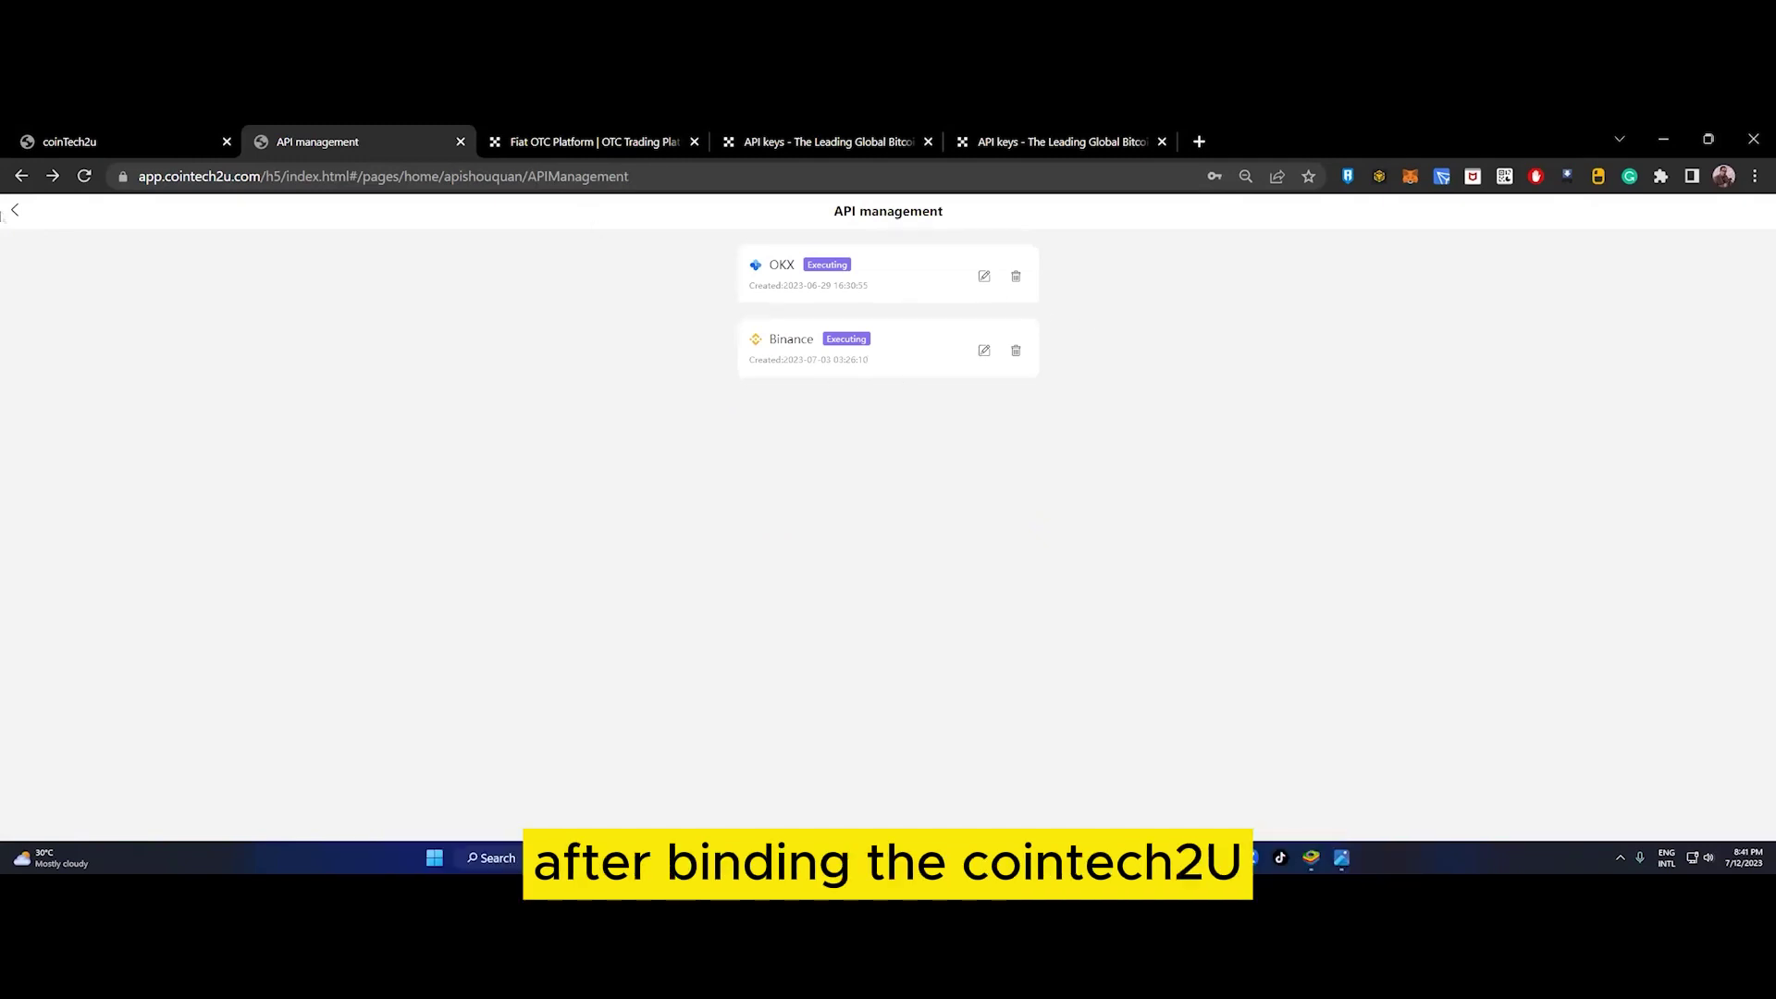
click(13, 211)
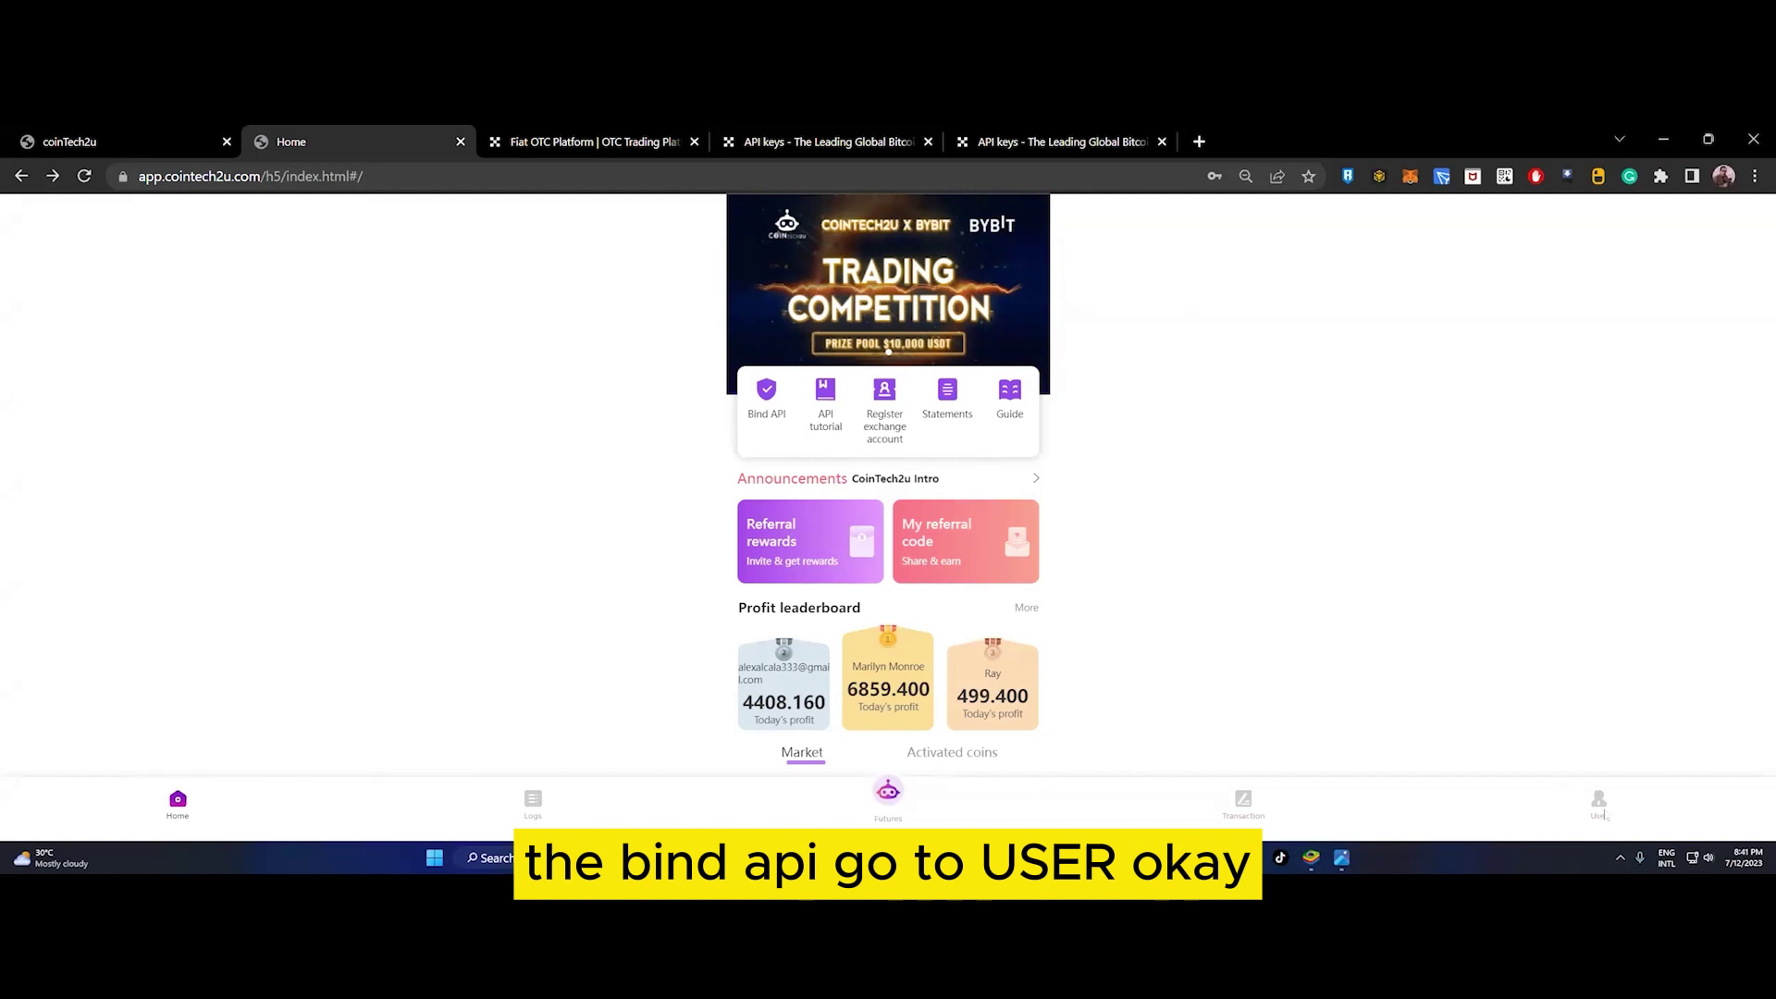
click(1601, 807)
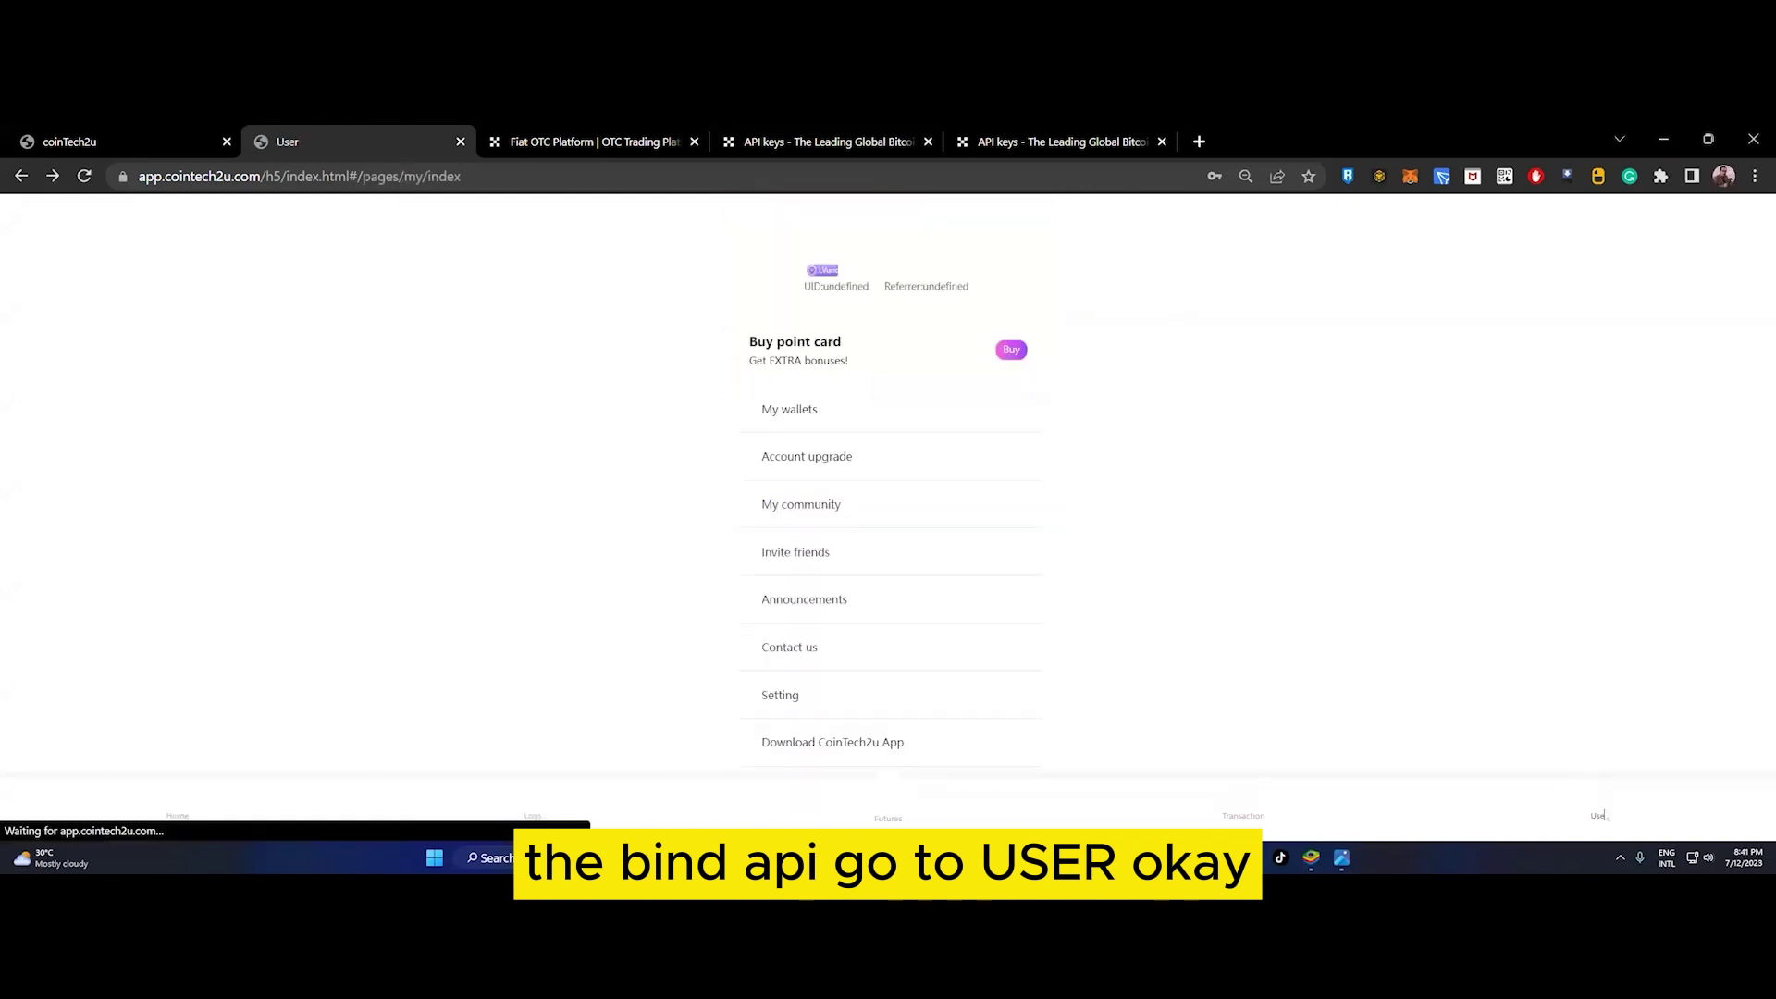
click(918, 411)
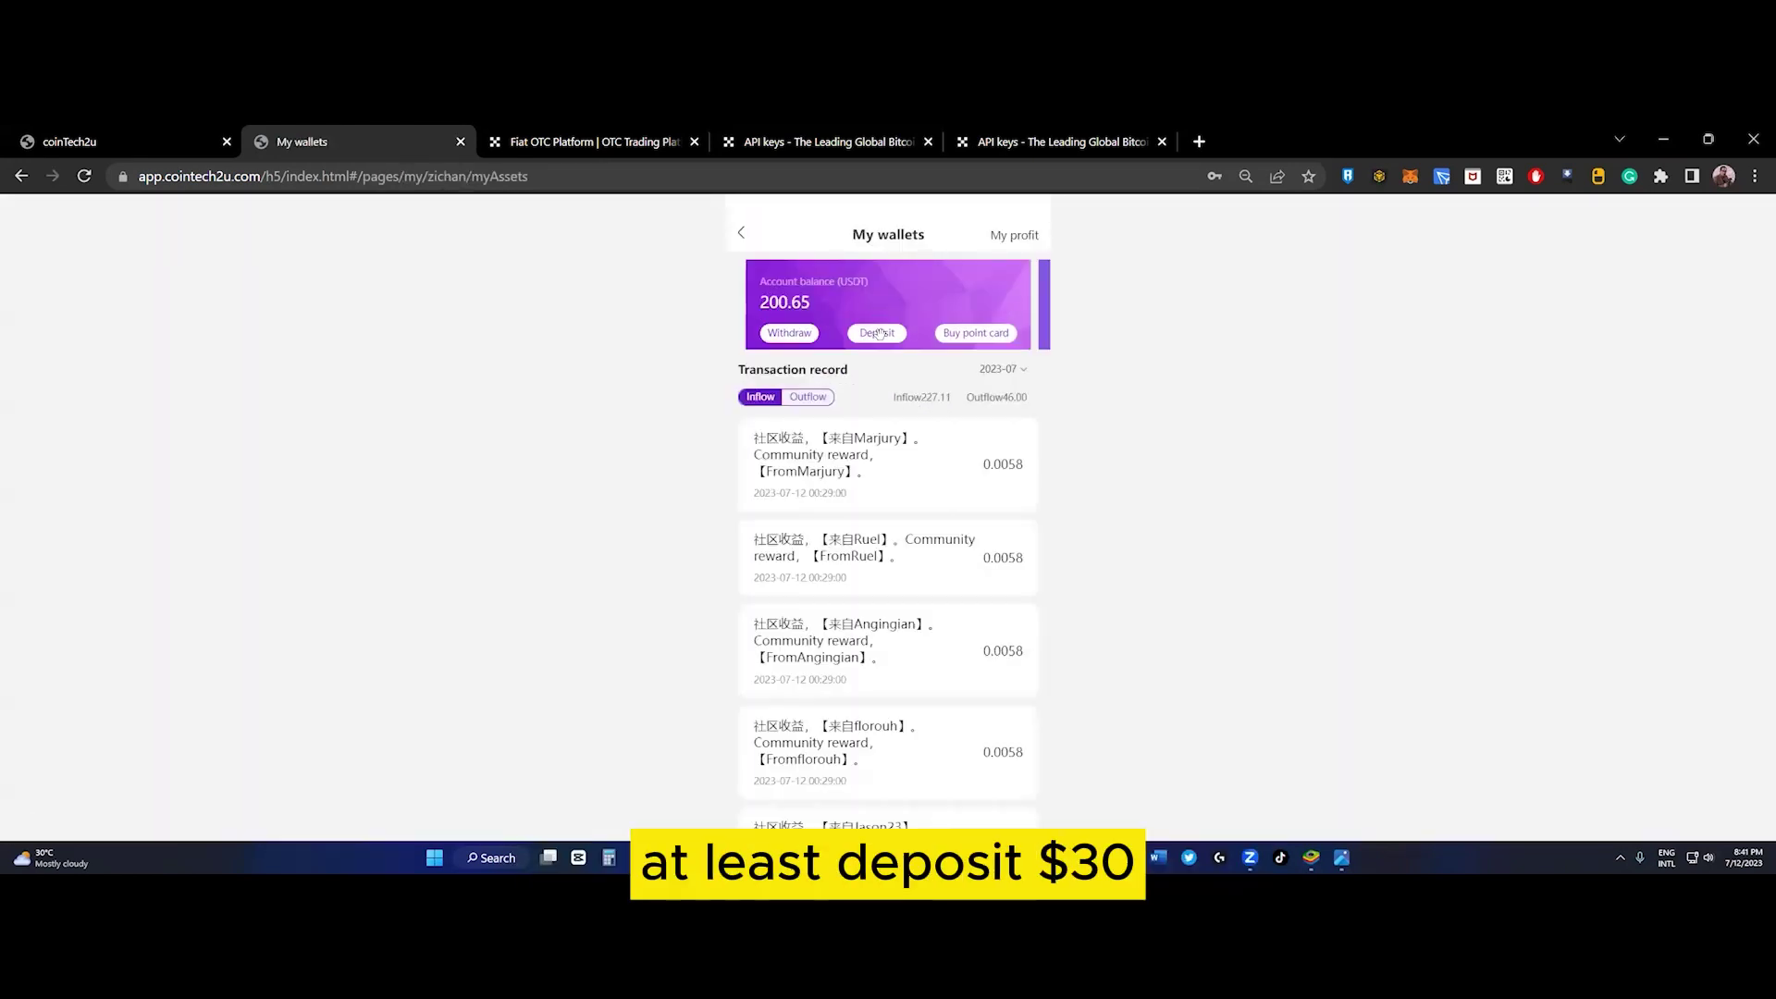
click(877, 333)
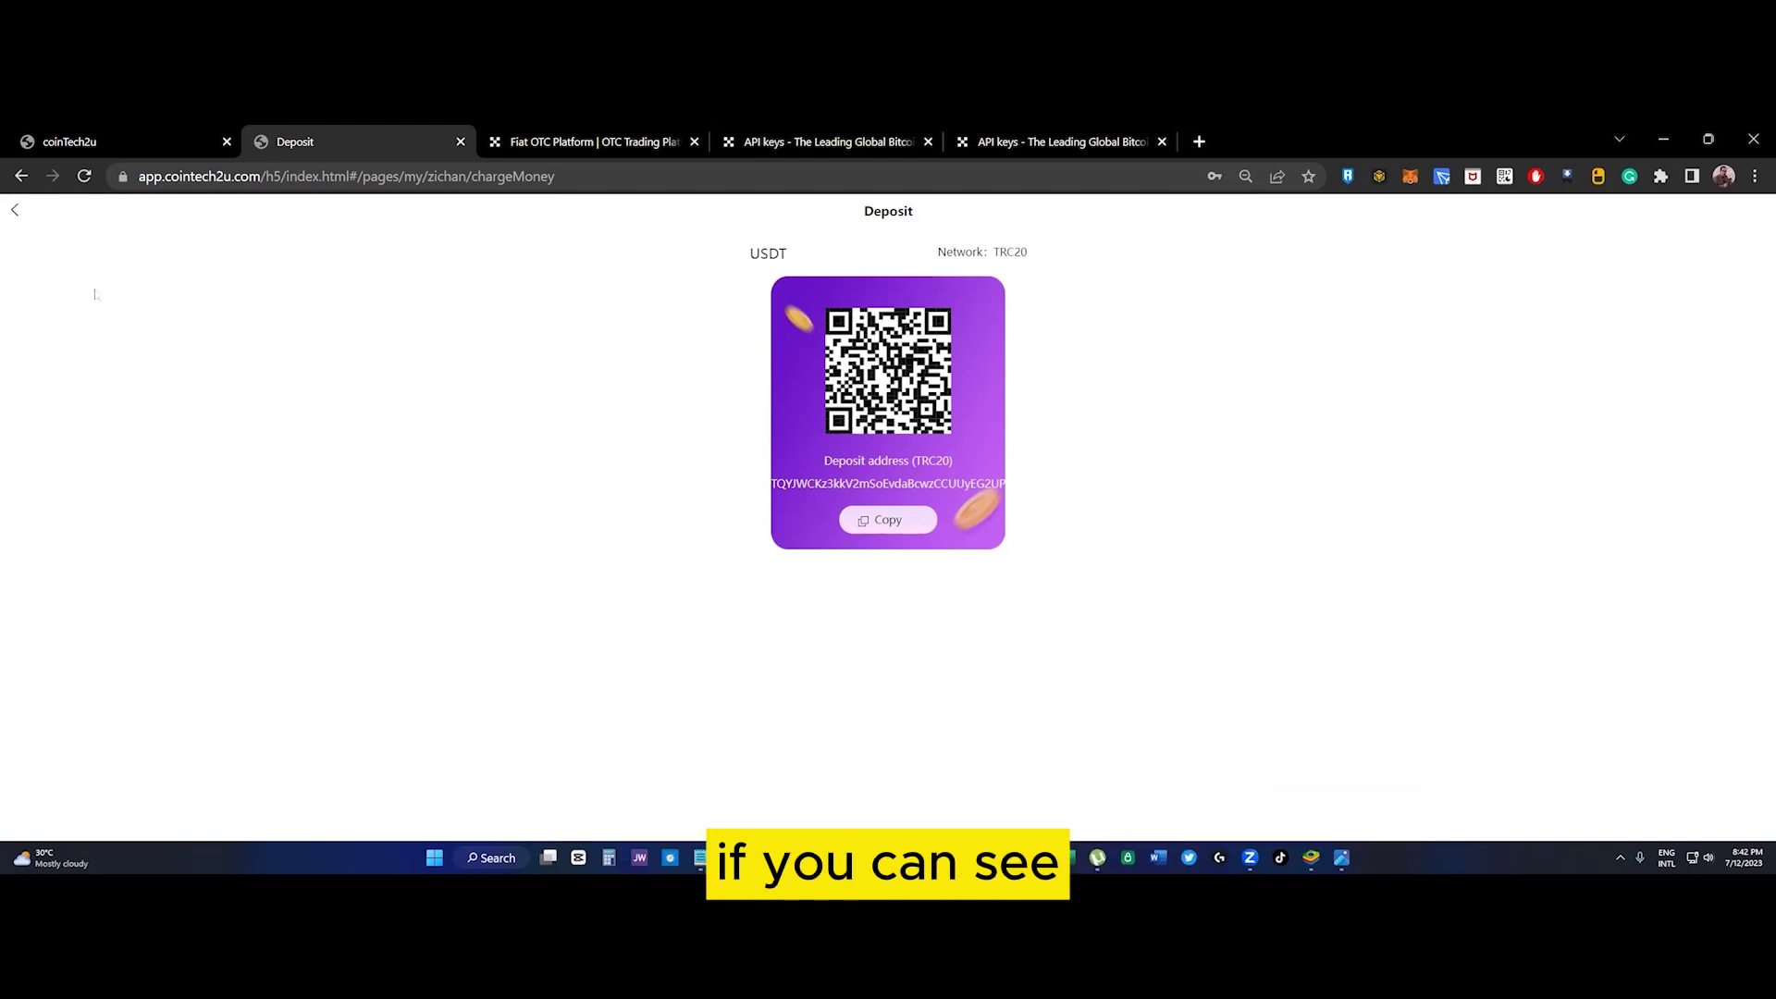
- Review the wallet's outflow transactions and fee deductions, then return to the User page
click(15, 210)
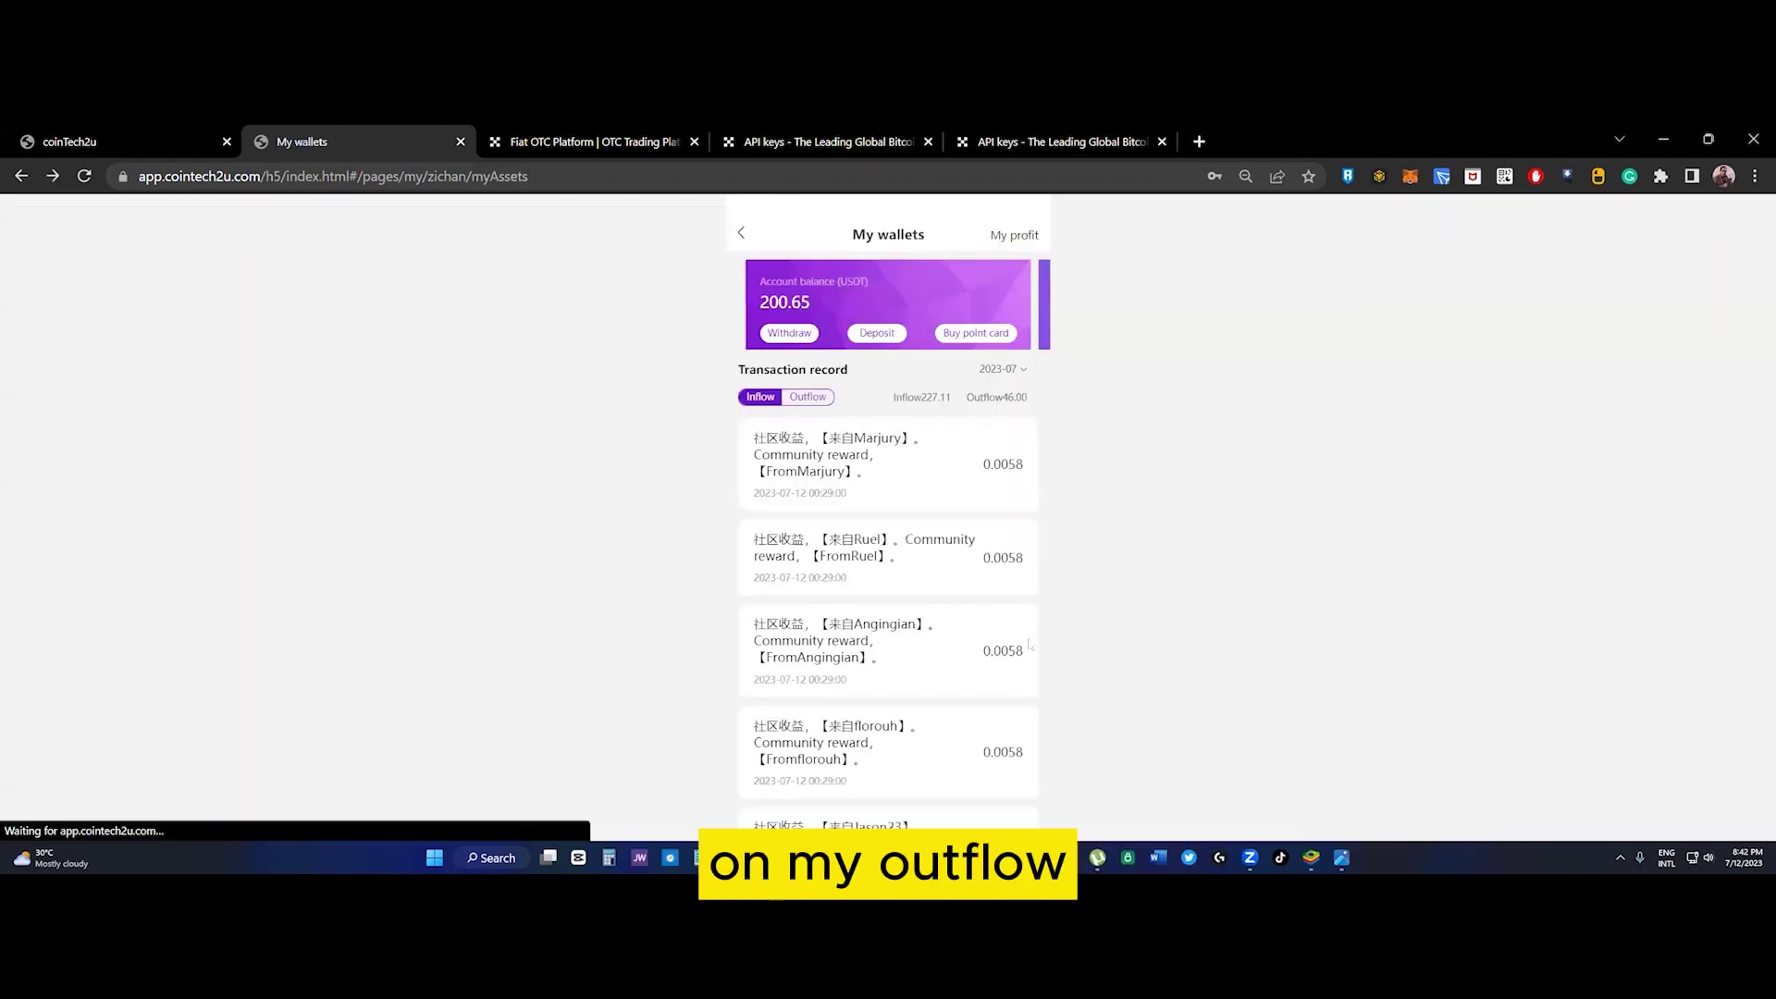
click(807, 397)
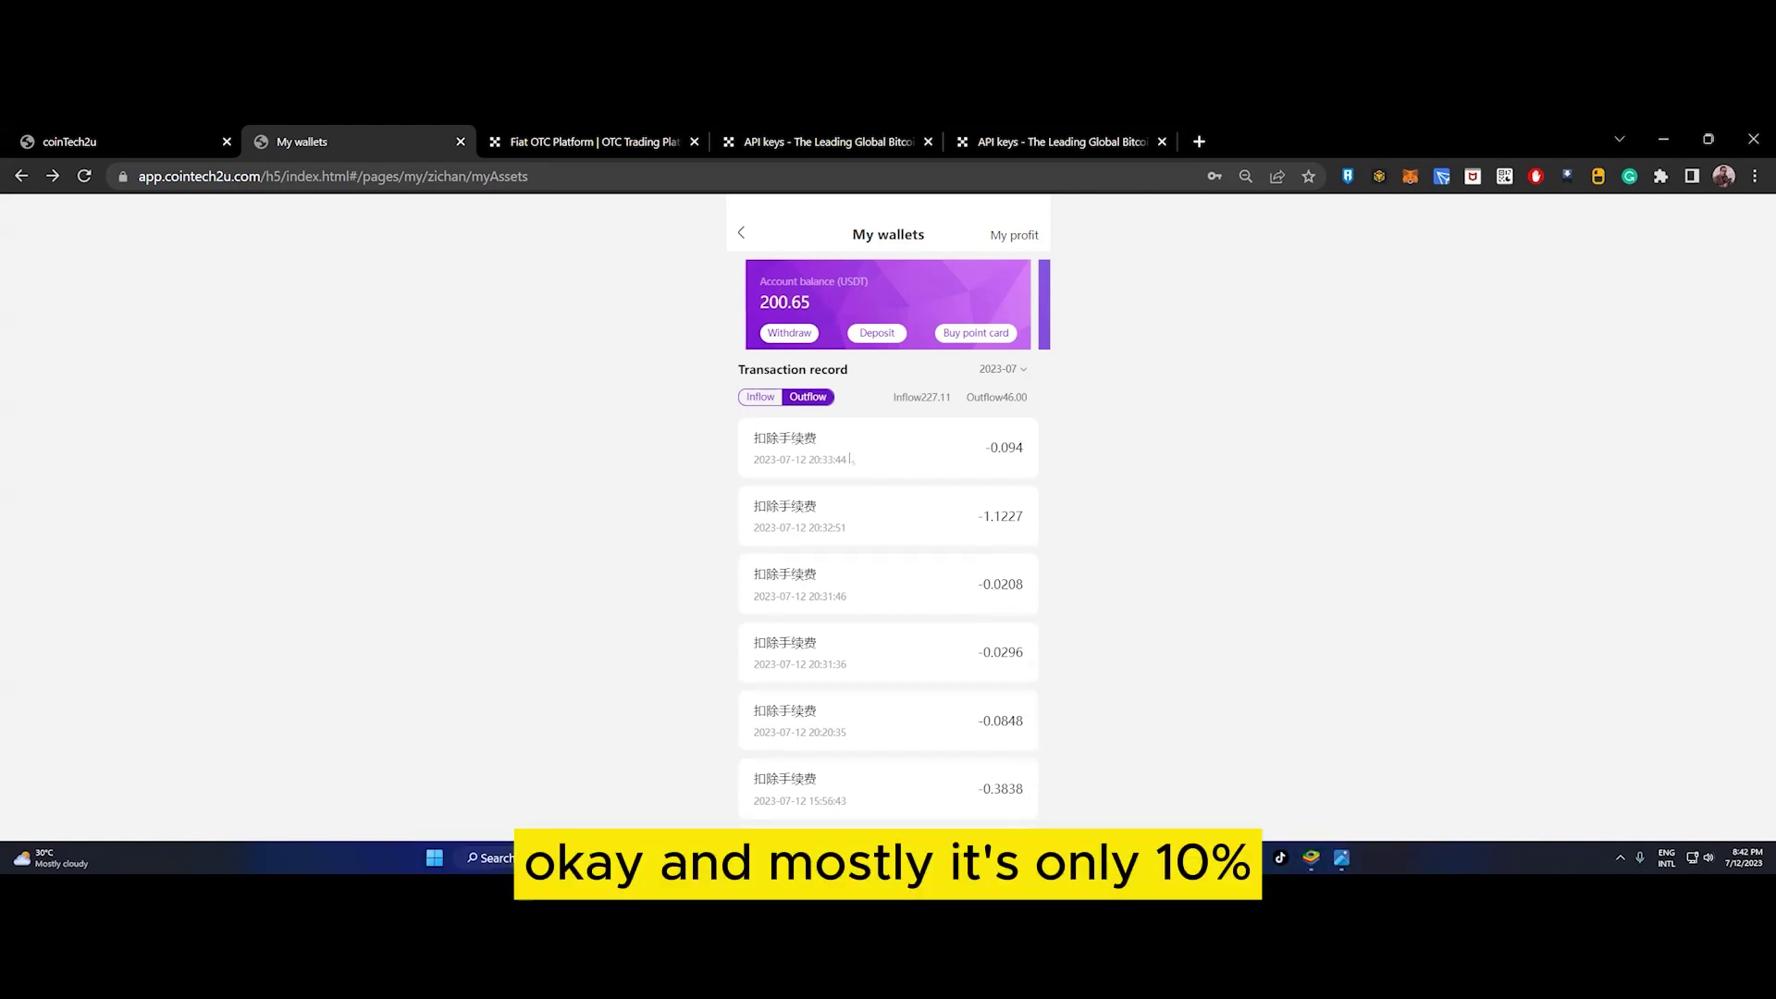
click(742, 232)
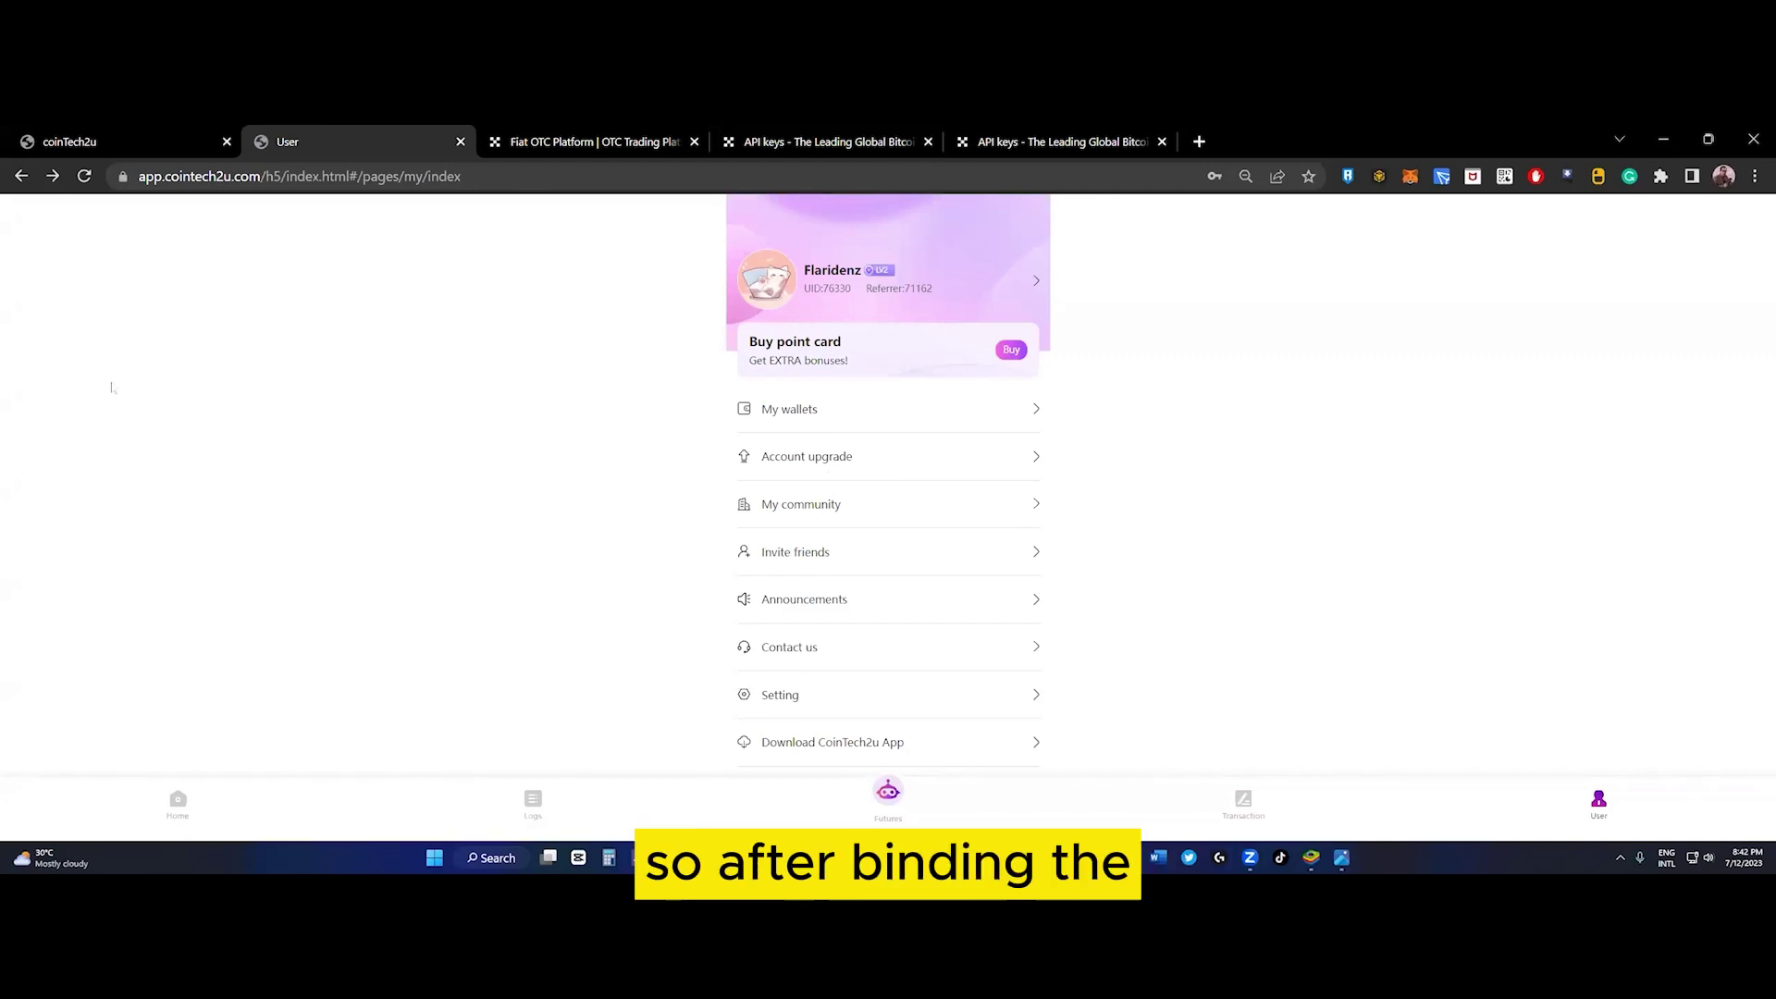
- Return to Home's Market coin list and bring up the Setup 1b.jpg guide image
click(23, 176)
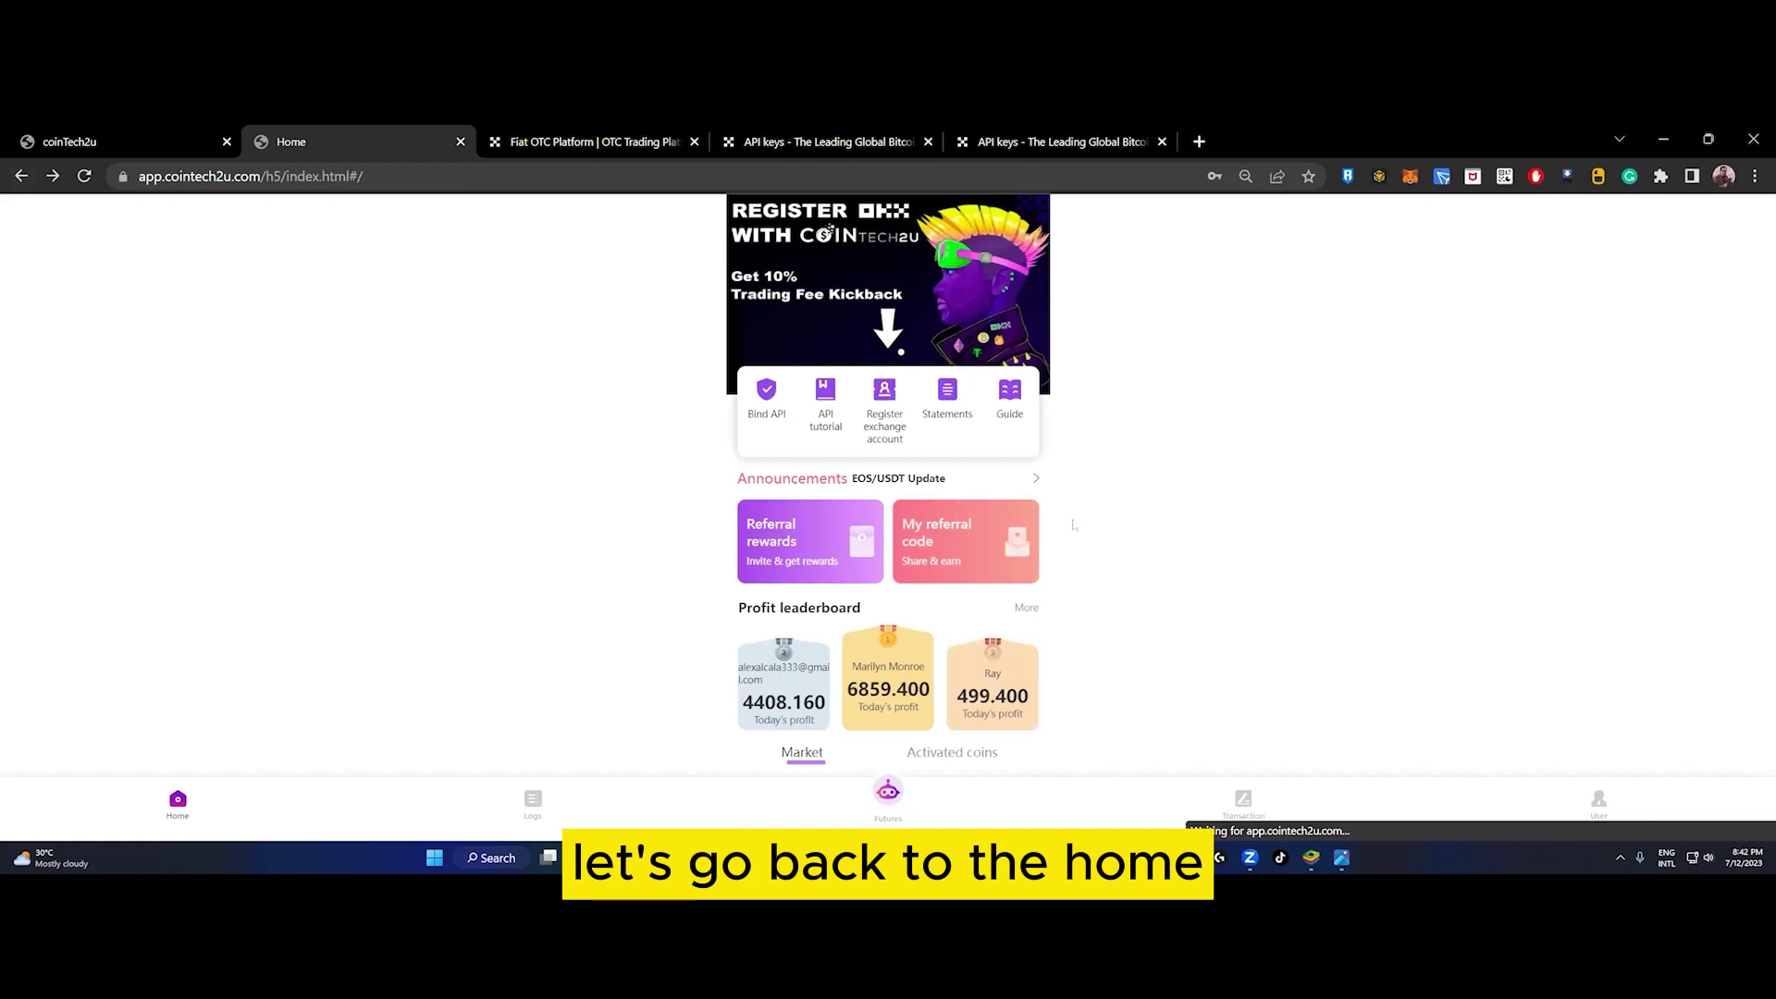
scroll(1132, 593, down, 3)
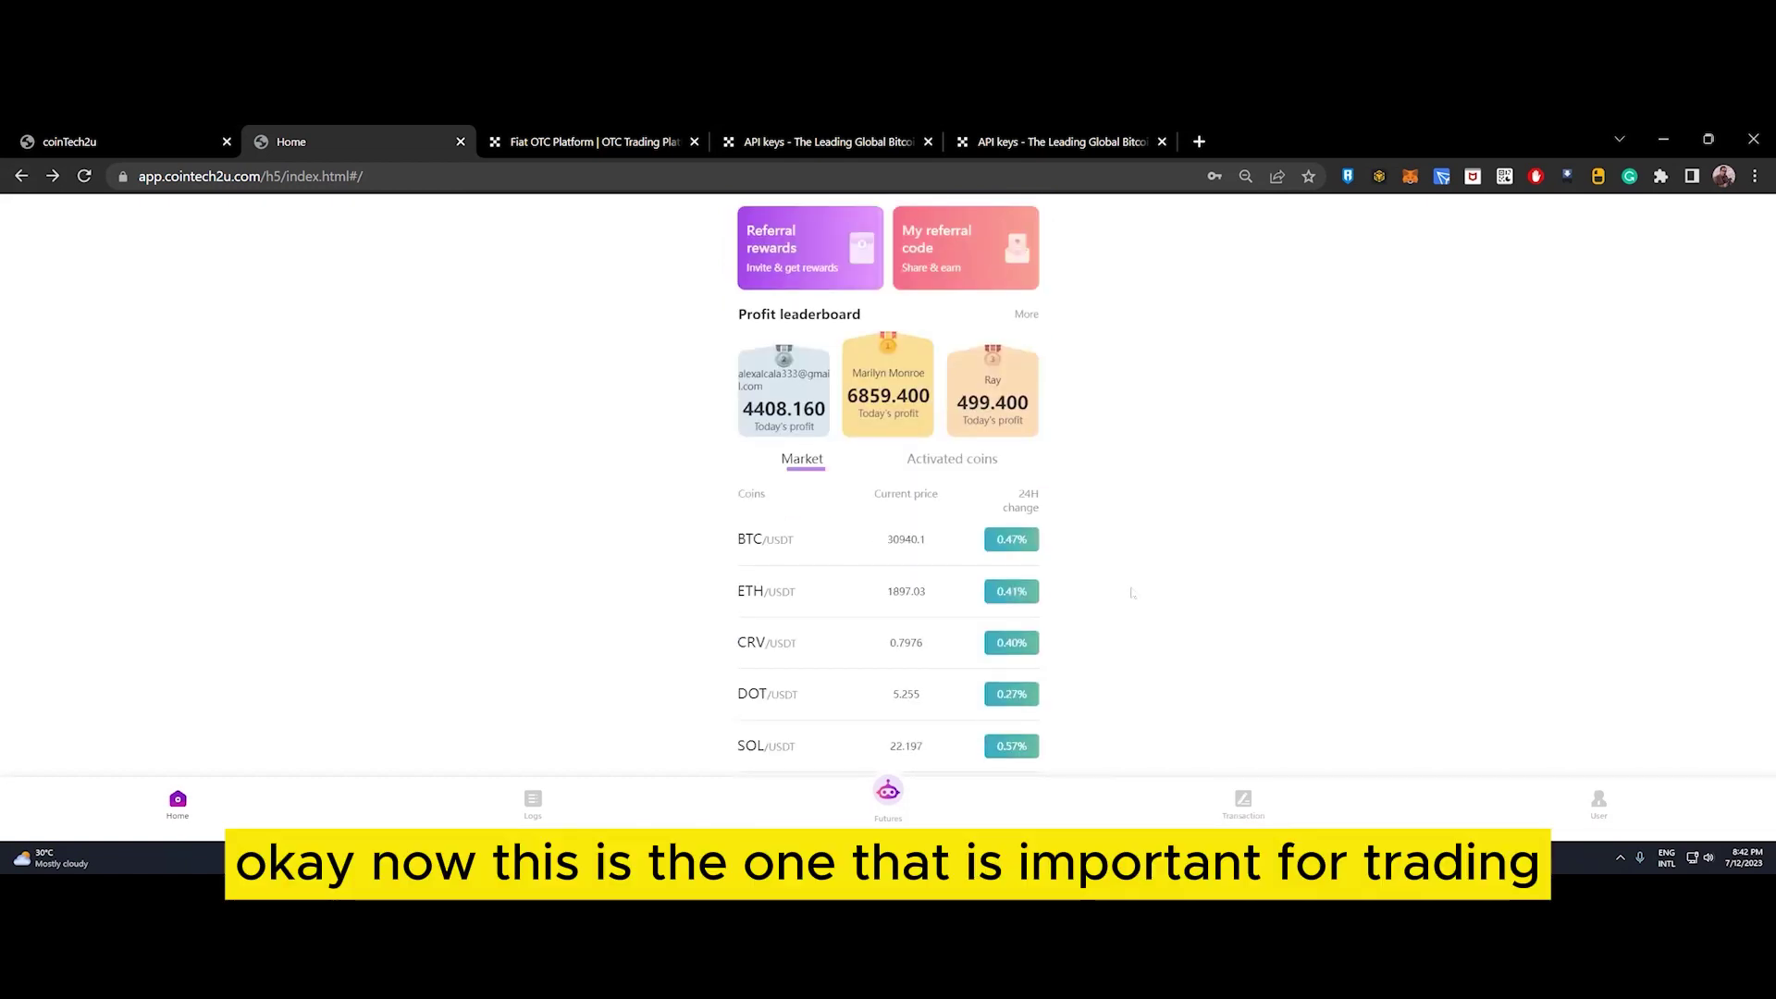
click(1342, 858)
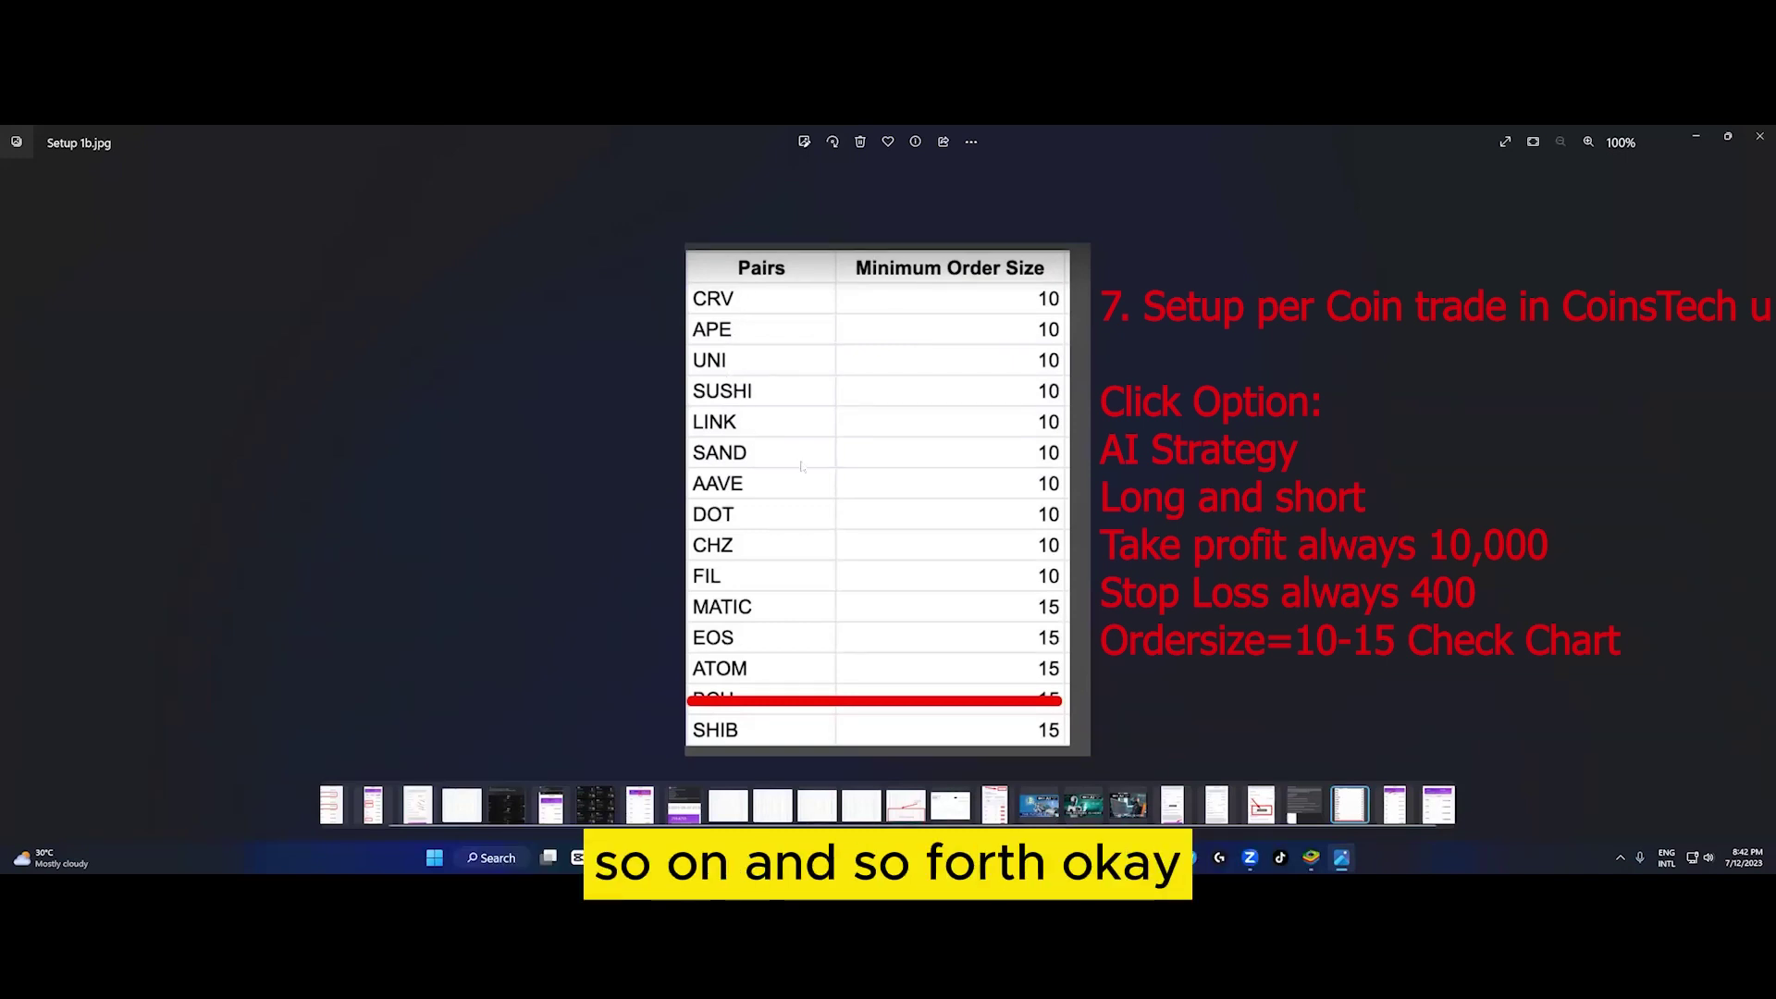
- Shrink the guide image and open the CRV/USDT contract details
click(1727, 137)
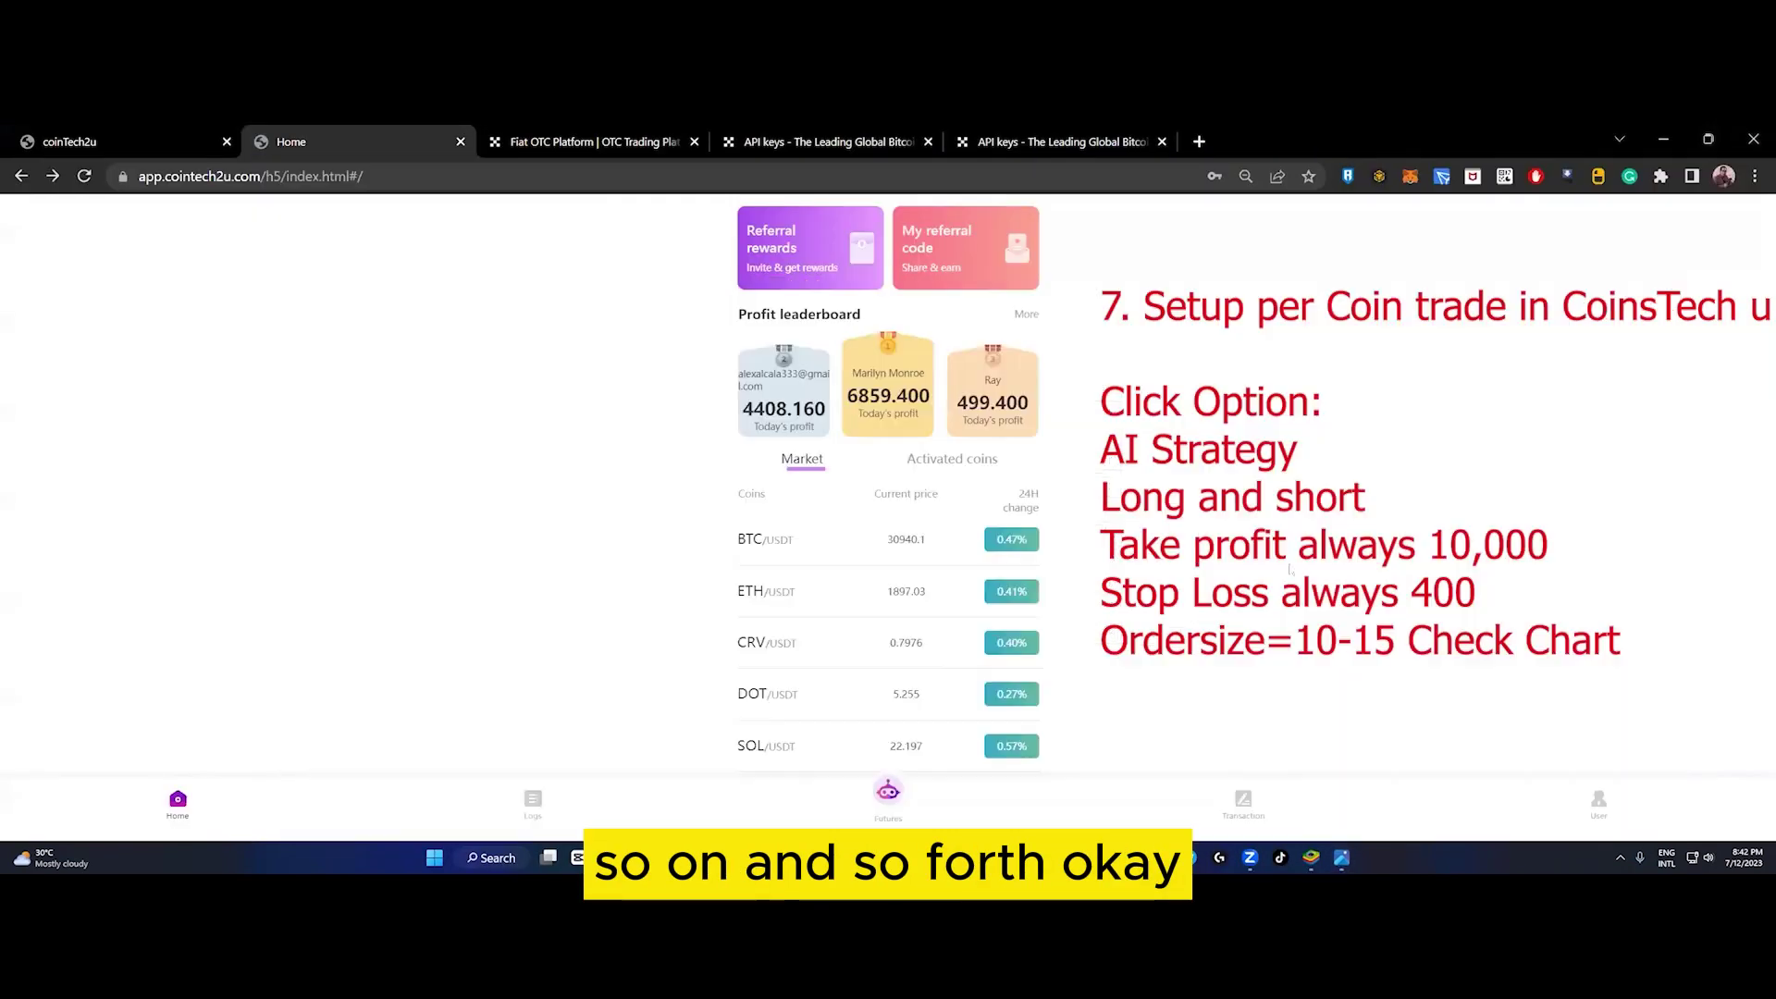
scroll(1287, 569, down, 1)
click(781, 553)
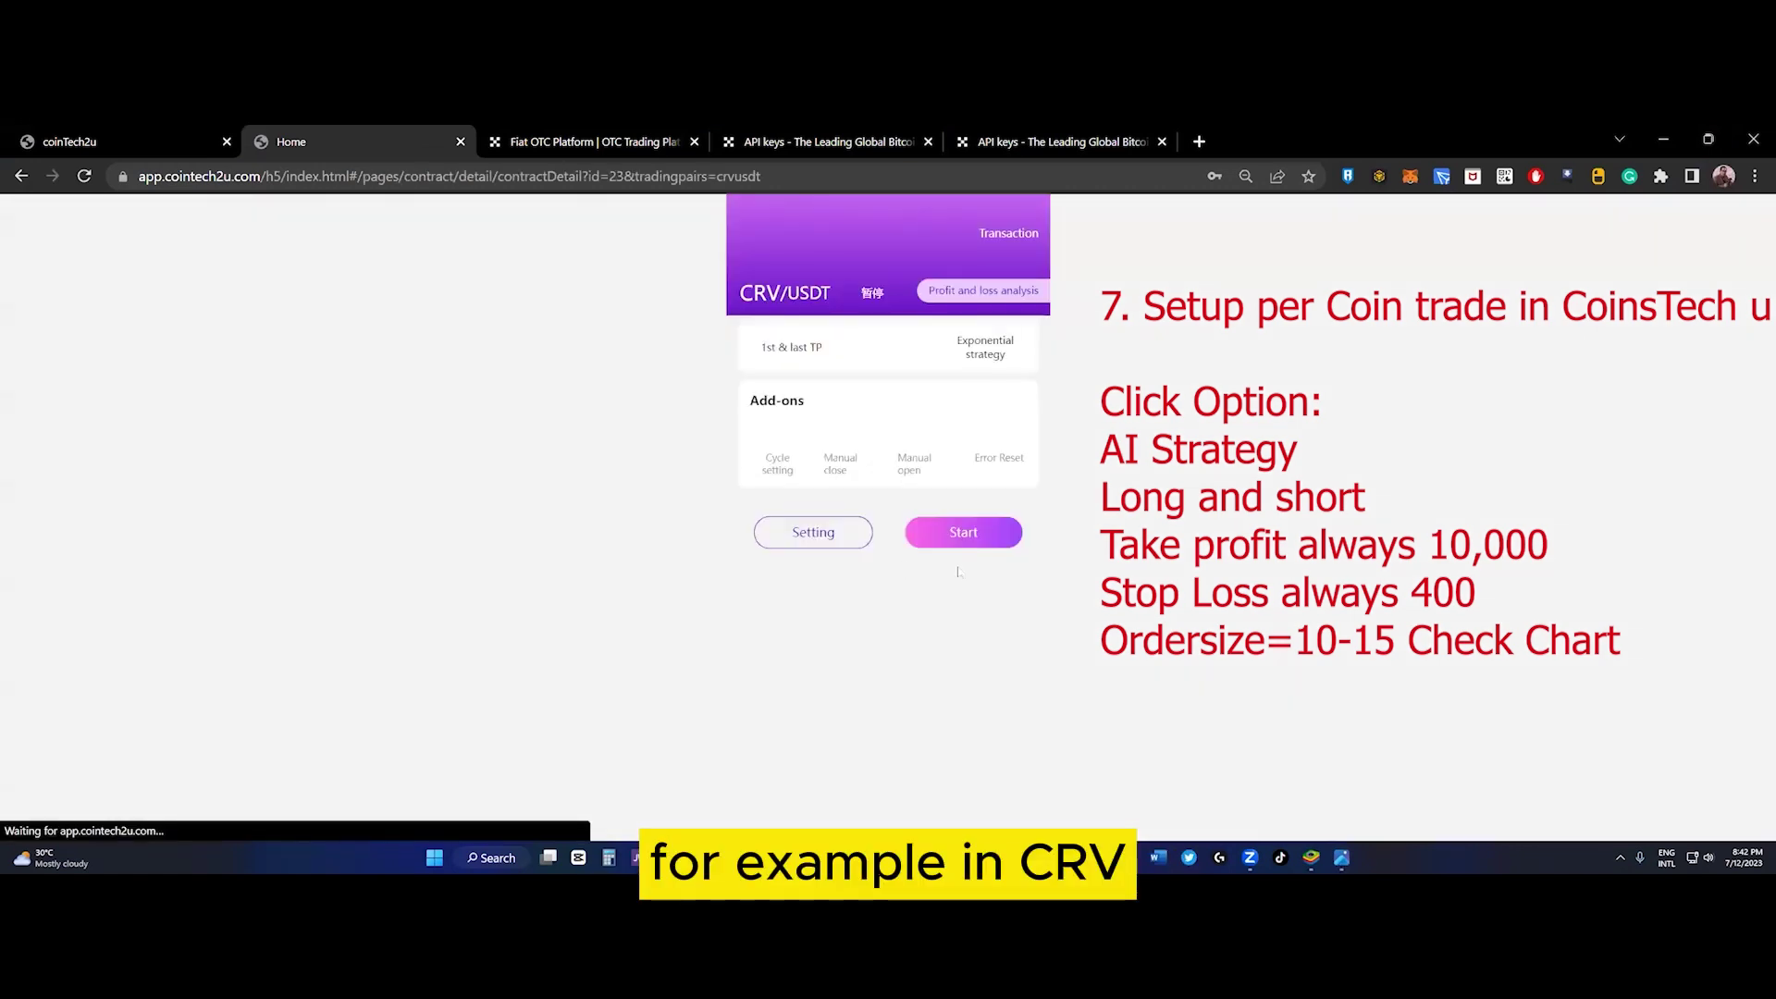
scroll(1066, 574, down, 2)
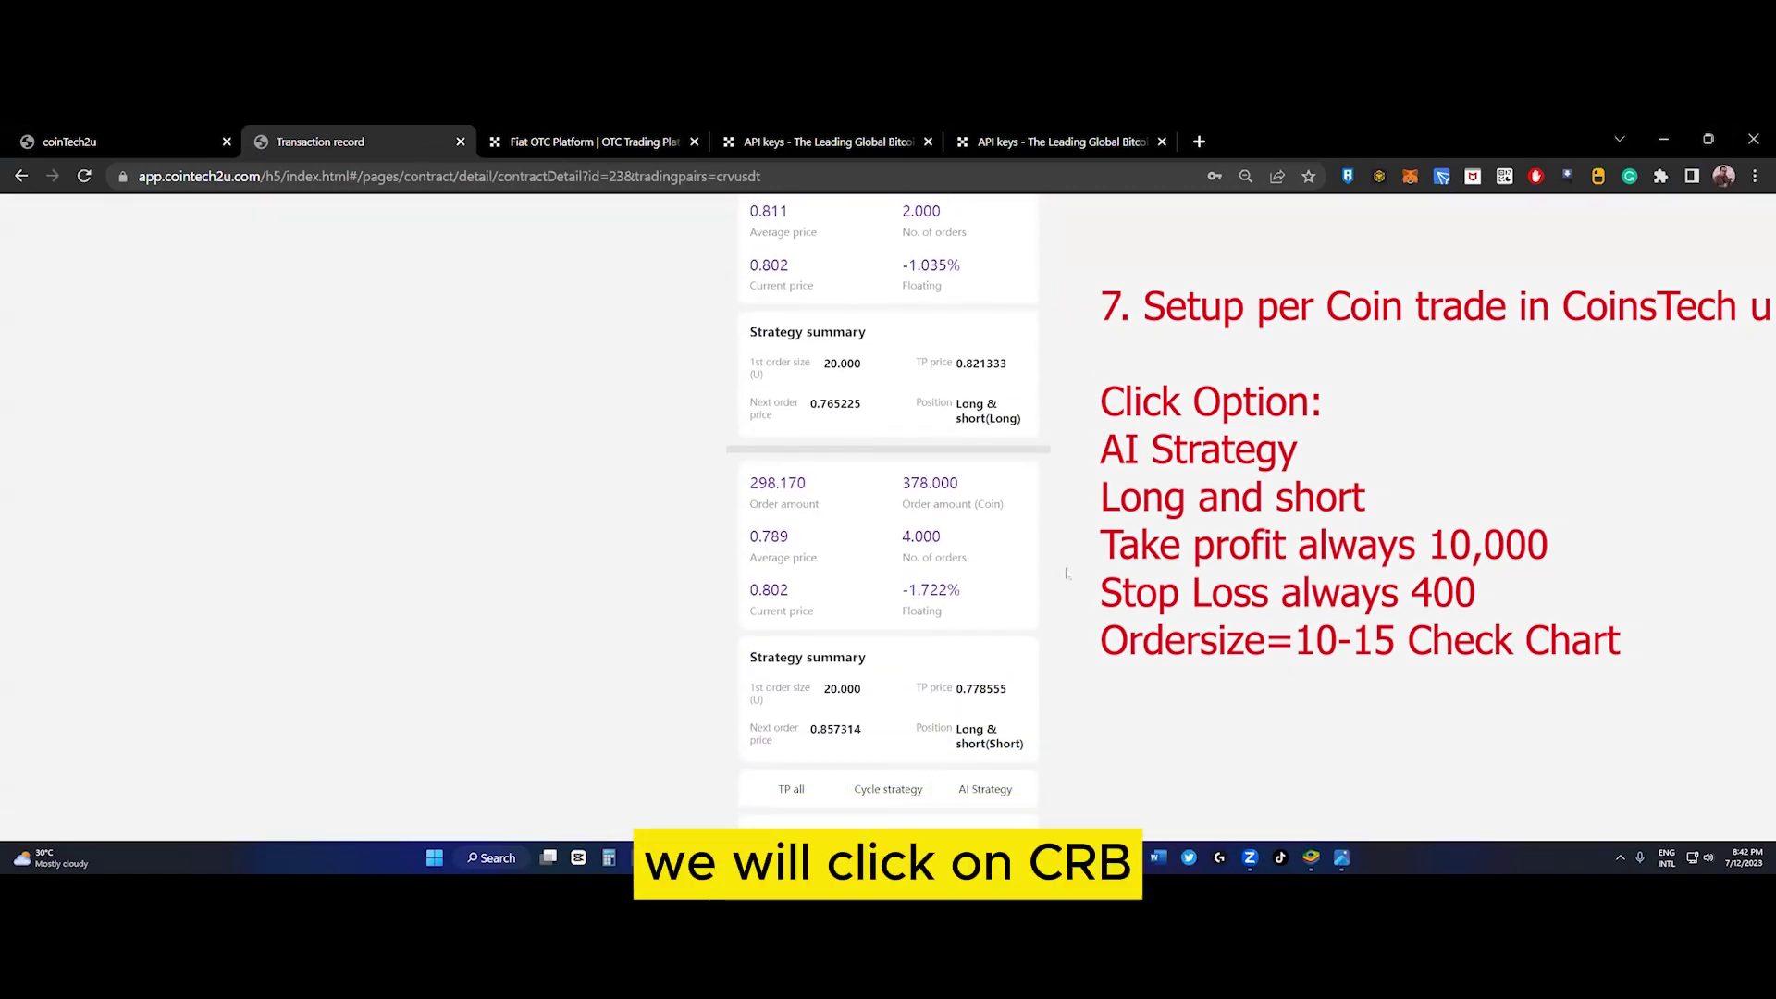
scroll(1066, 573, down, 2)
scroll(1066, 572, up, 3)
scroll(1065, 569, down, 3)
- Set CRV/USDT's long and short first order sizes to 10 and save the settings
click(814, 785)
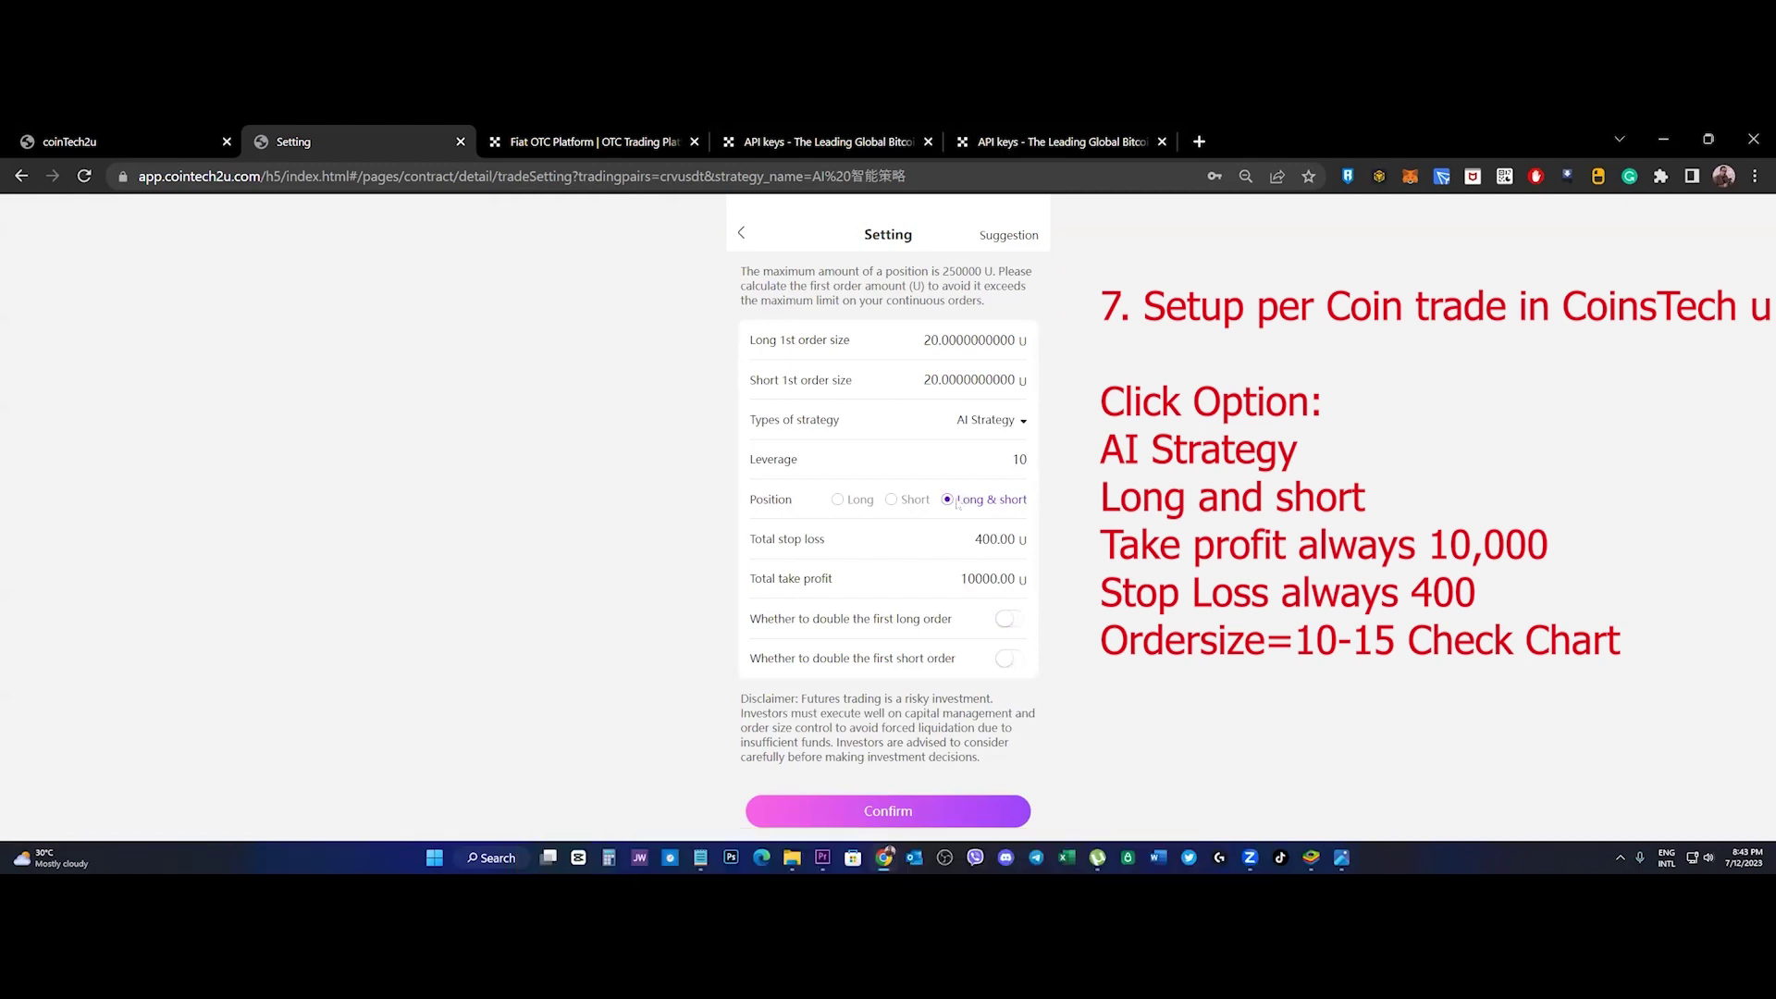
double_click(927, 340)
text(10)
double_click(920, 379)
text(10)
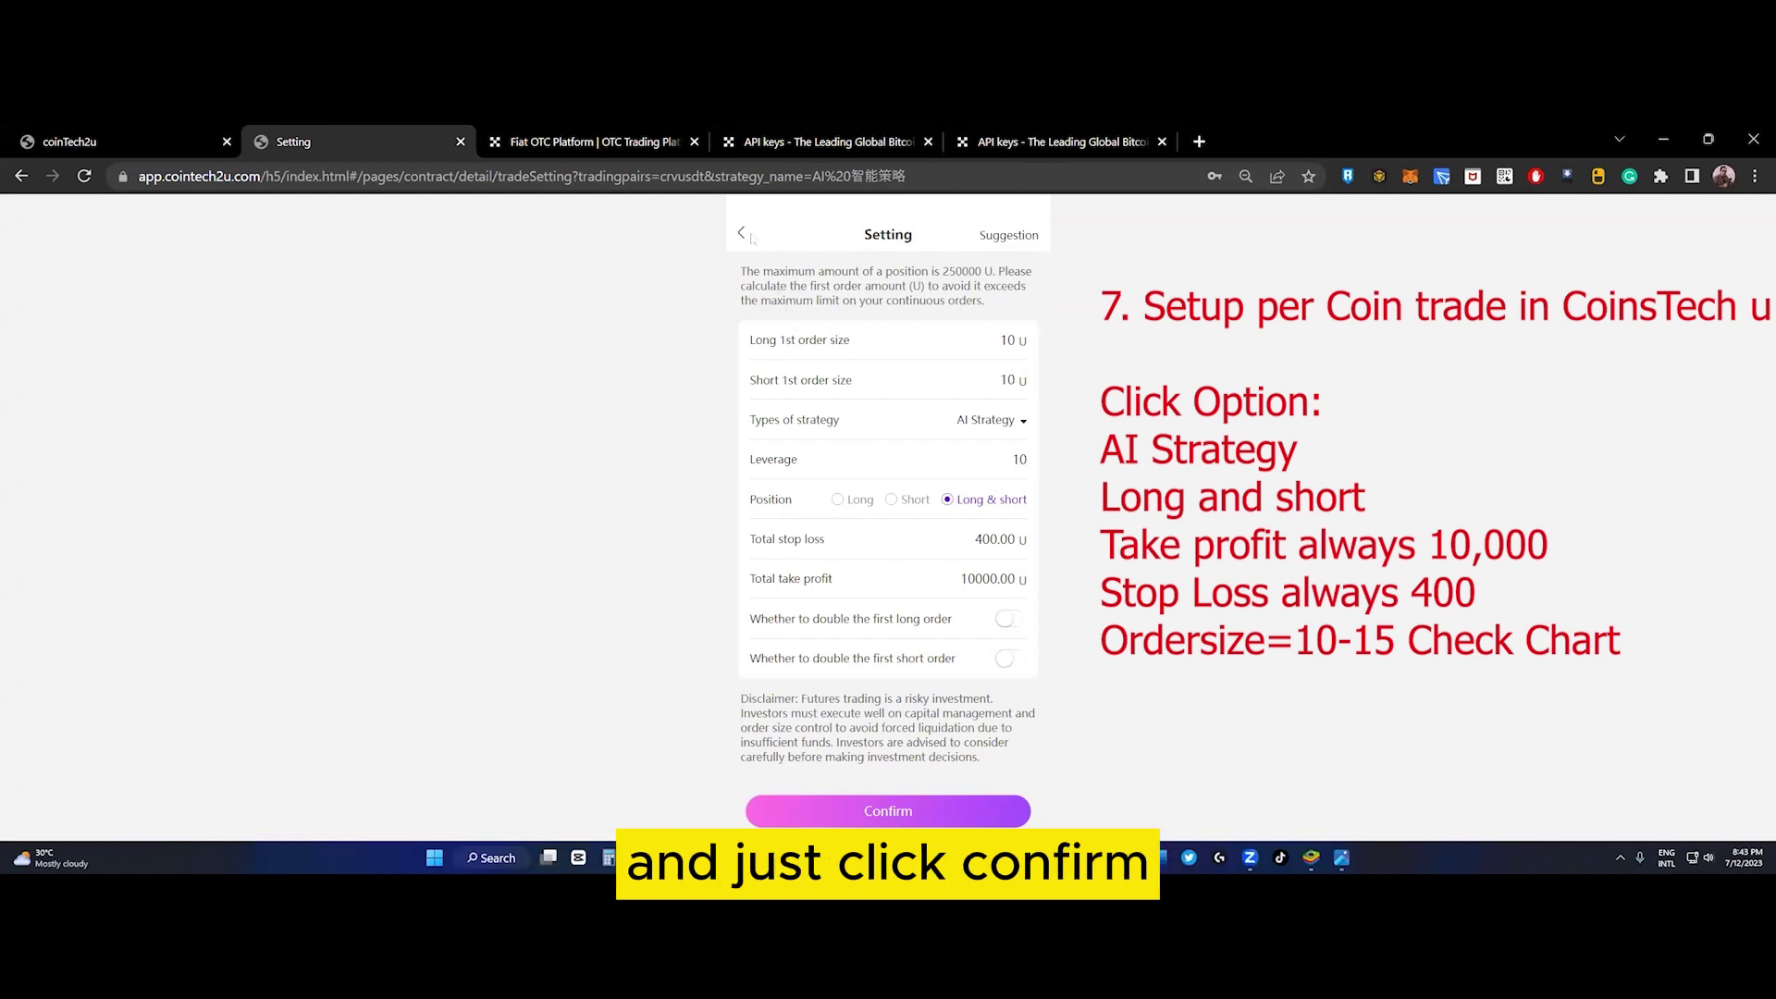
click(971, 811)
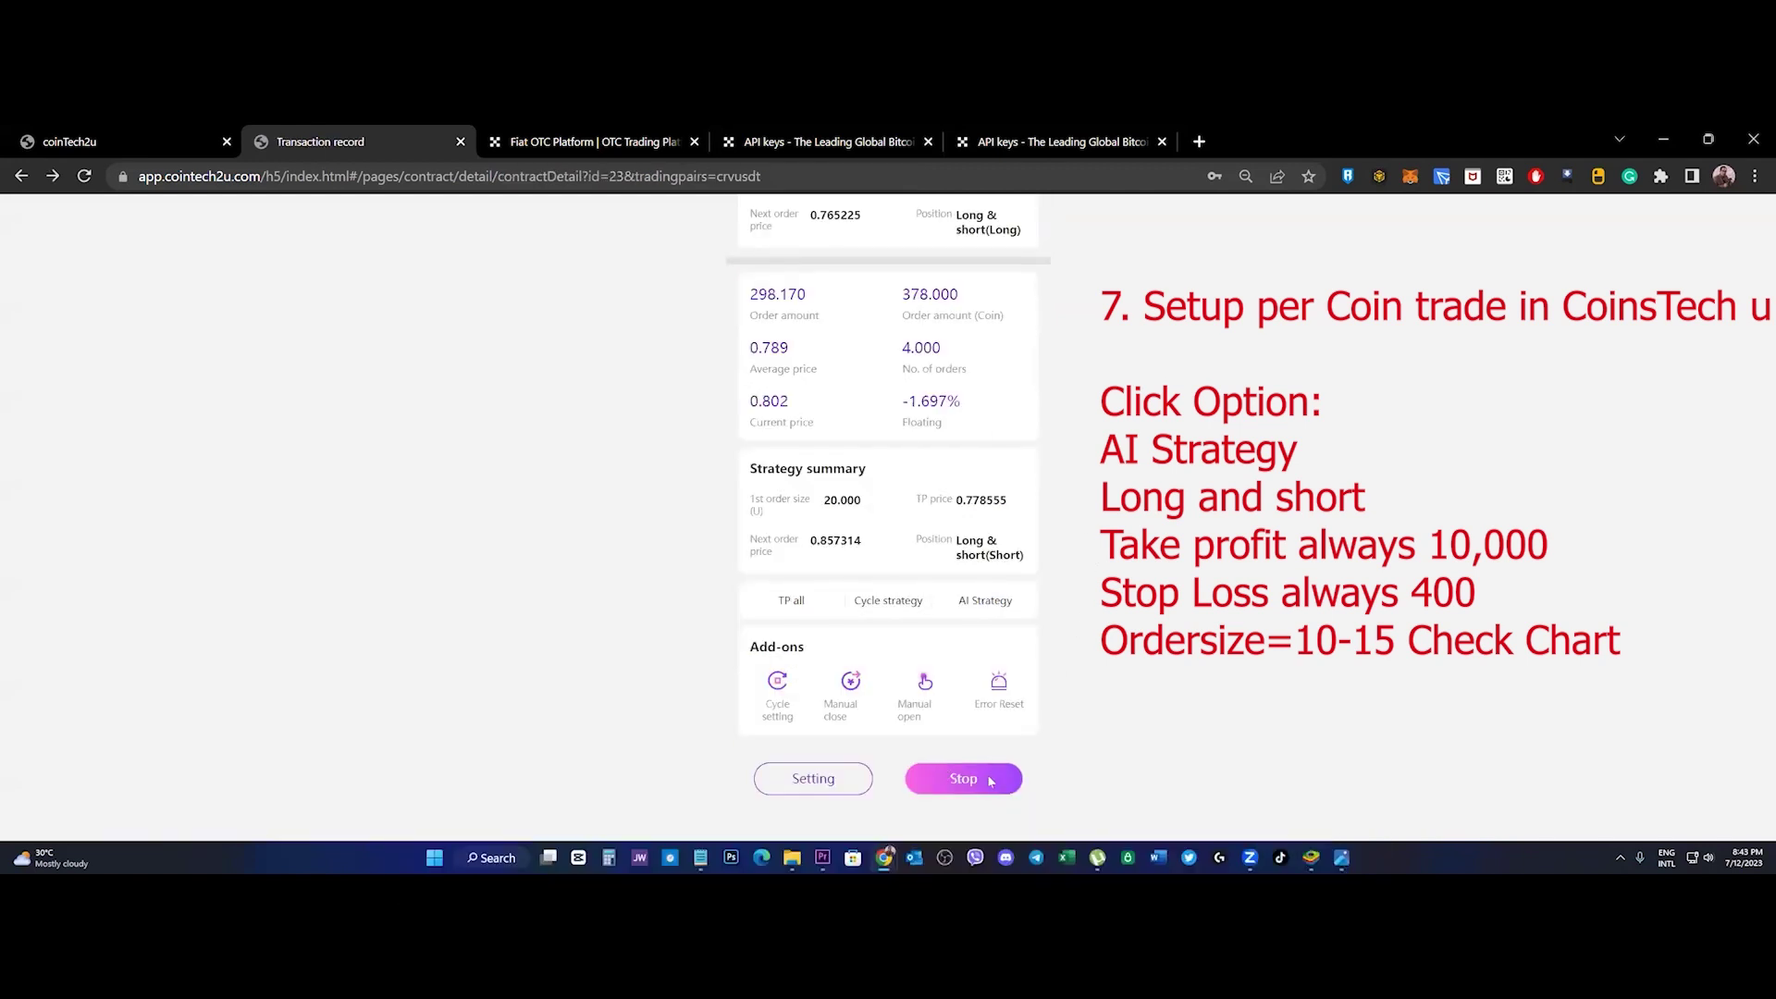
- Stop and restart the CRV/USDT strategy, confirming each action
click(964, 778)
click(940, 540)
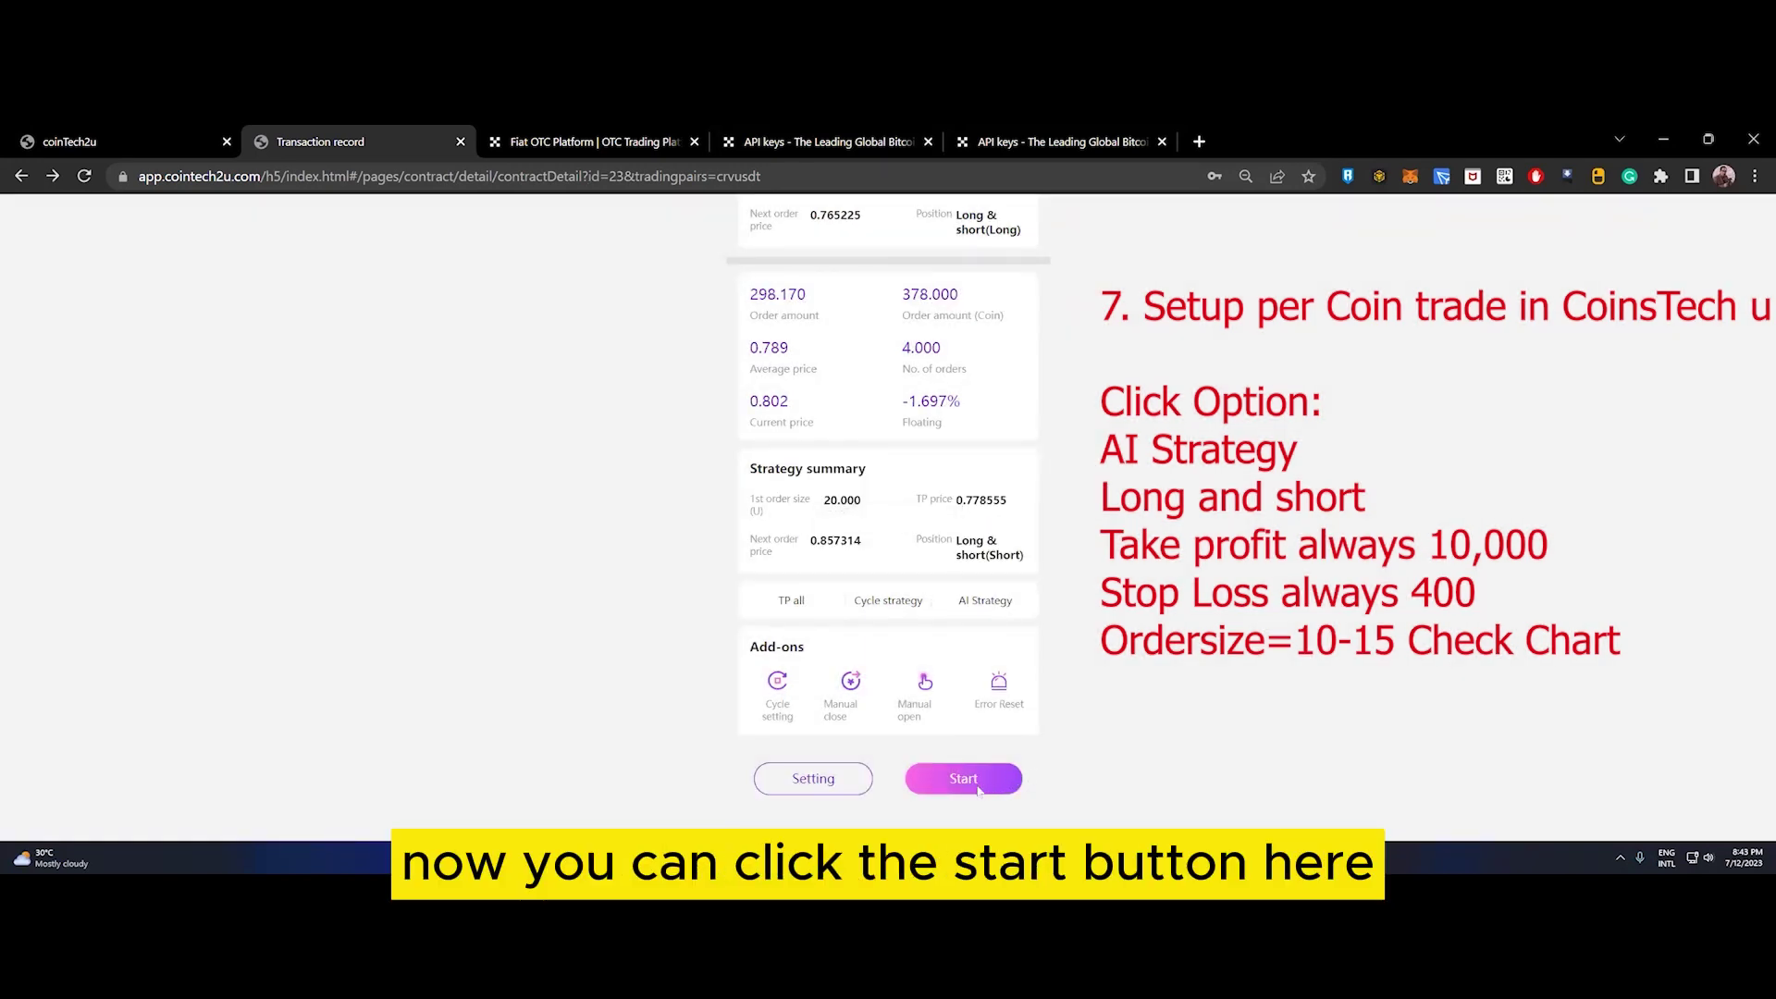
click(979, 783)
click(940, 540)
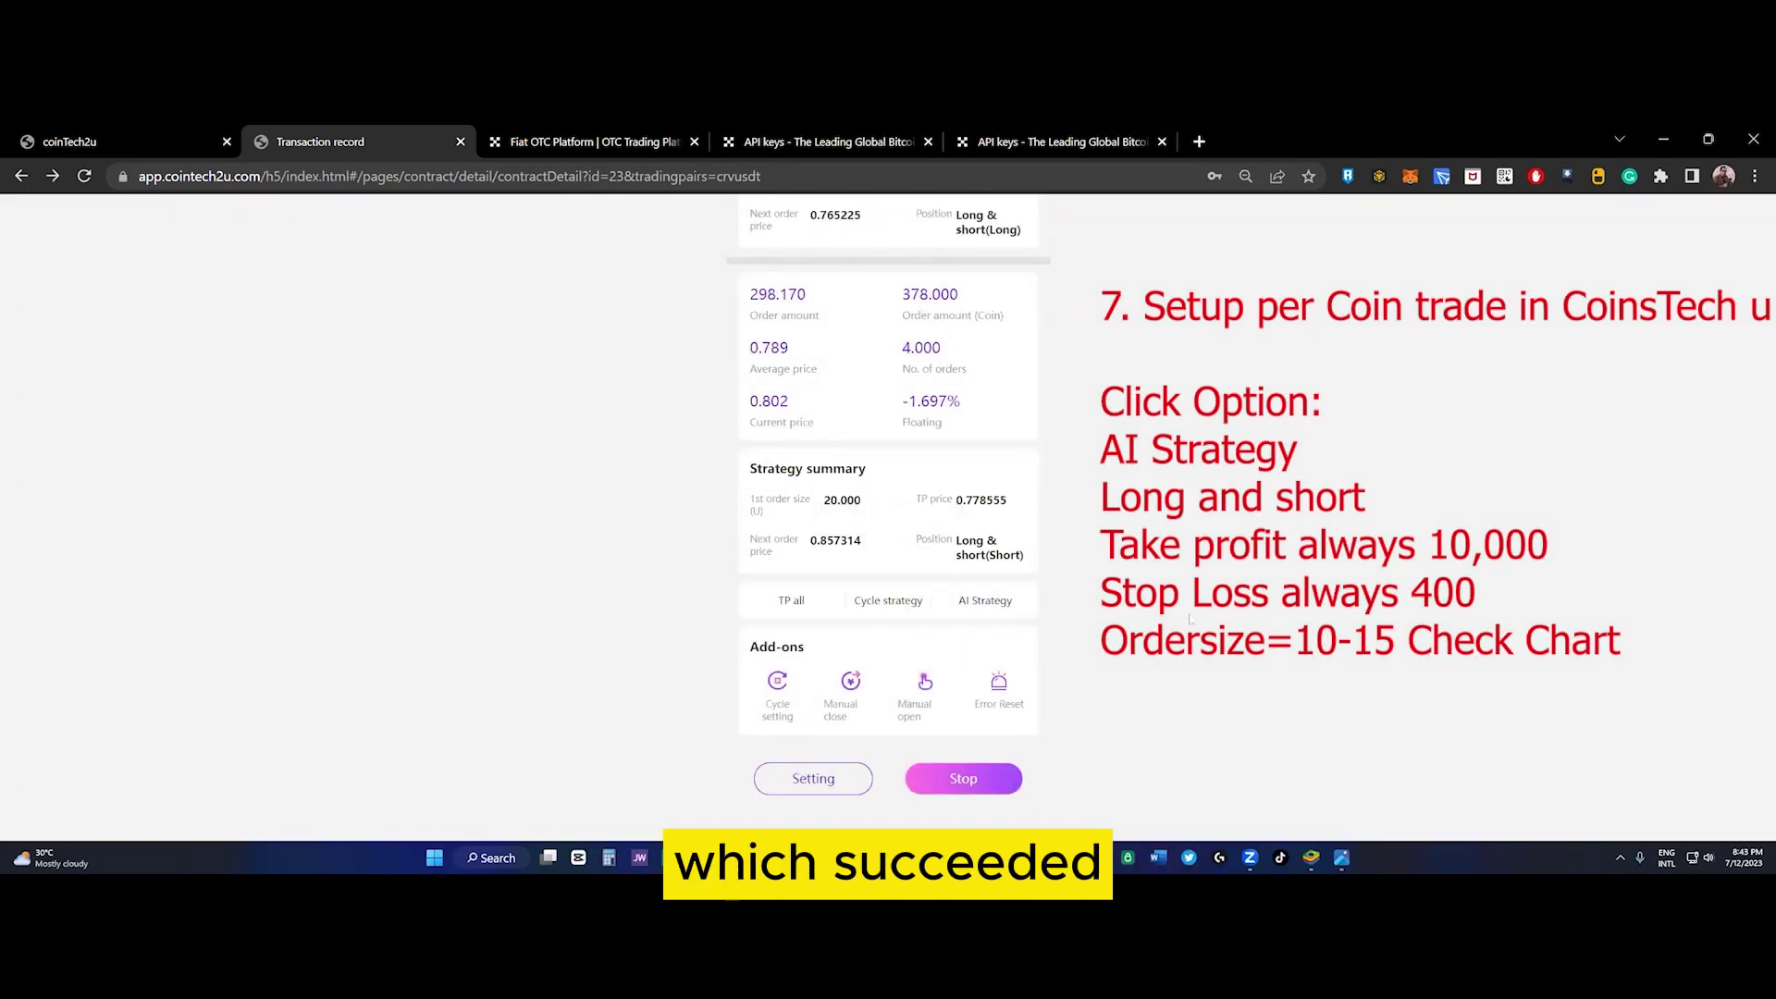
scroll(1191, 620, up, 4)
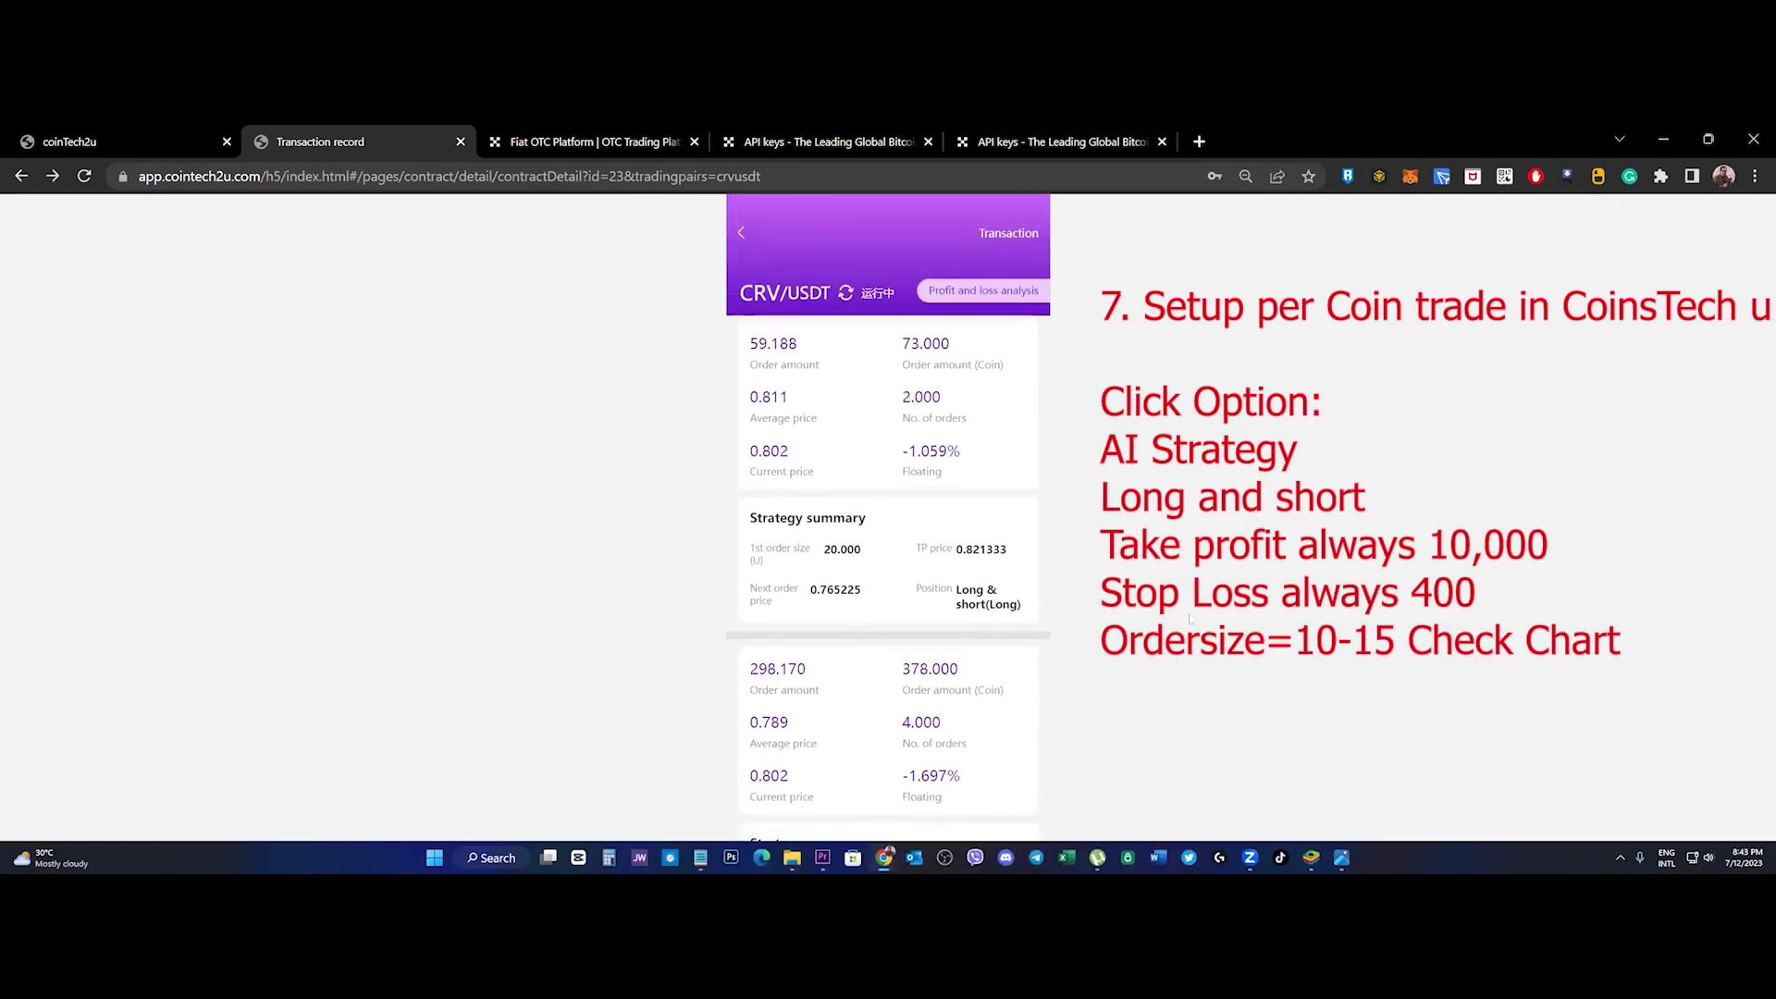
- Show the Futures overview and its exchange list of Binance, OKX and bybit
click(741, 232)
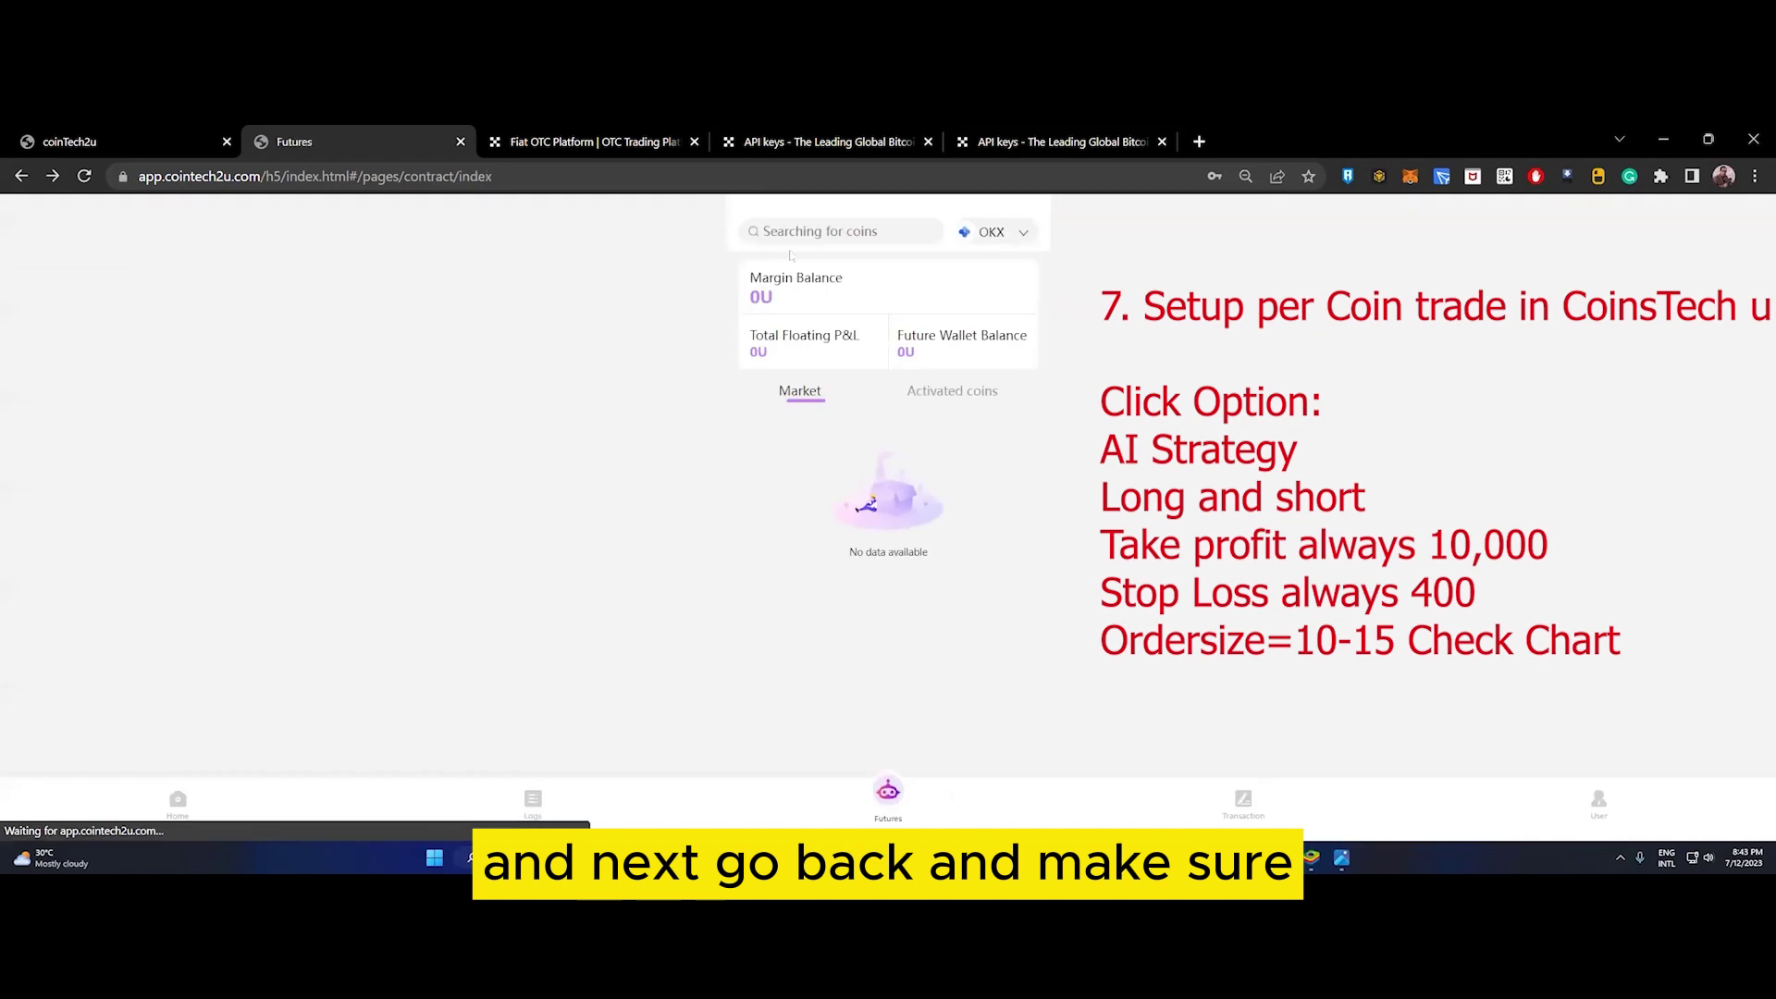
click(993, 233)
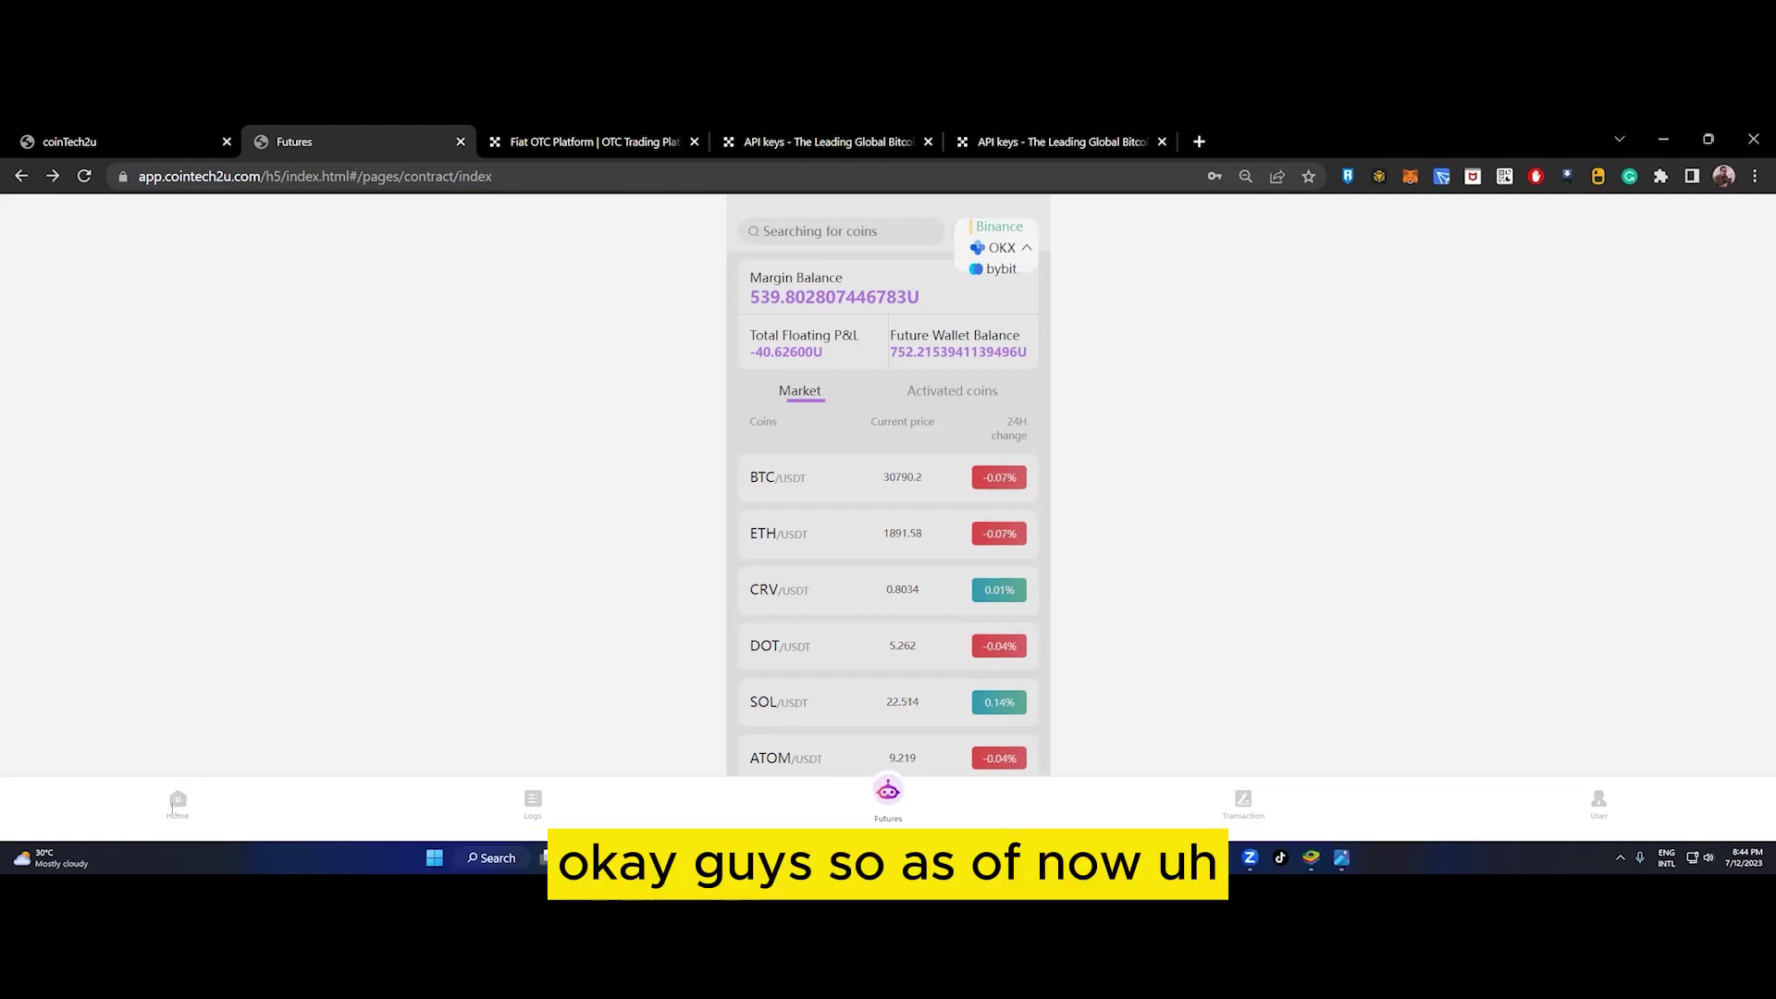
- Open Statements from Home and show the daily Total profit breakdown (252.1559 USDT)
click(177, 804)
click(947, 387)
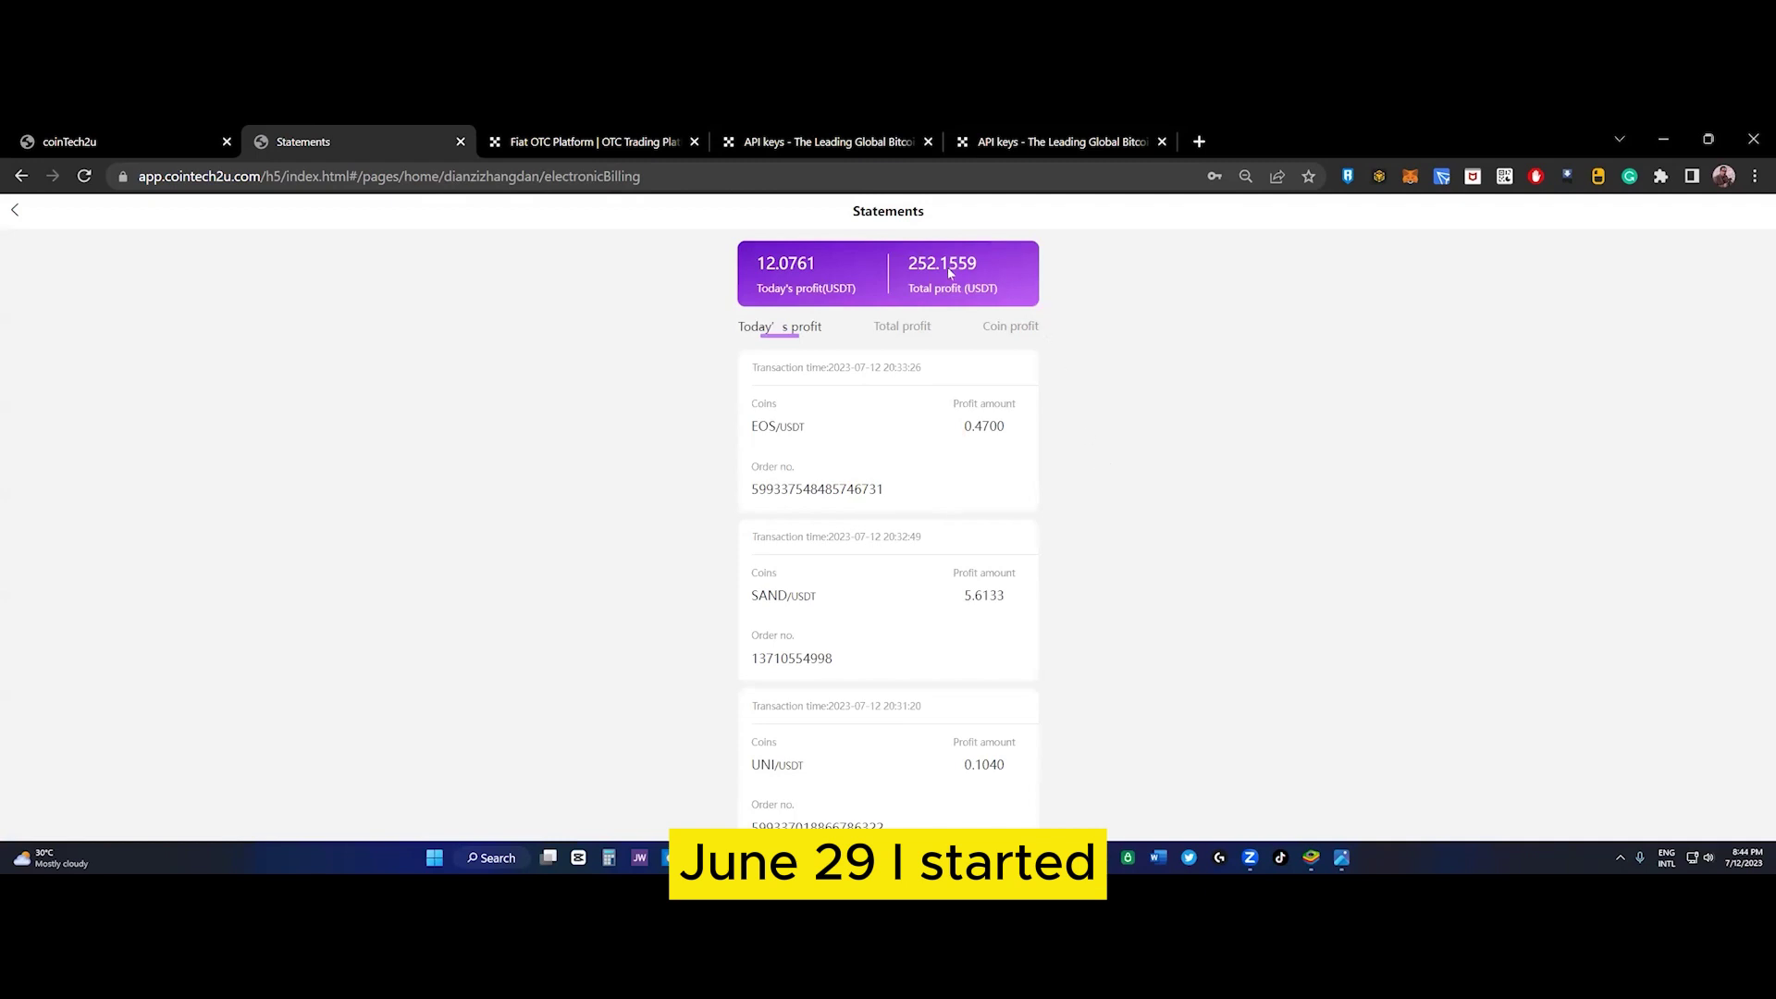
click(899, 326)
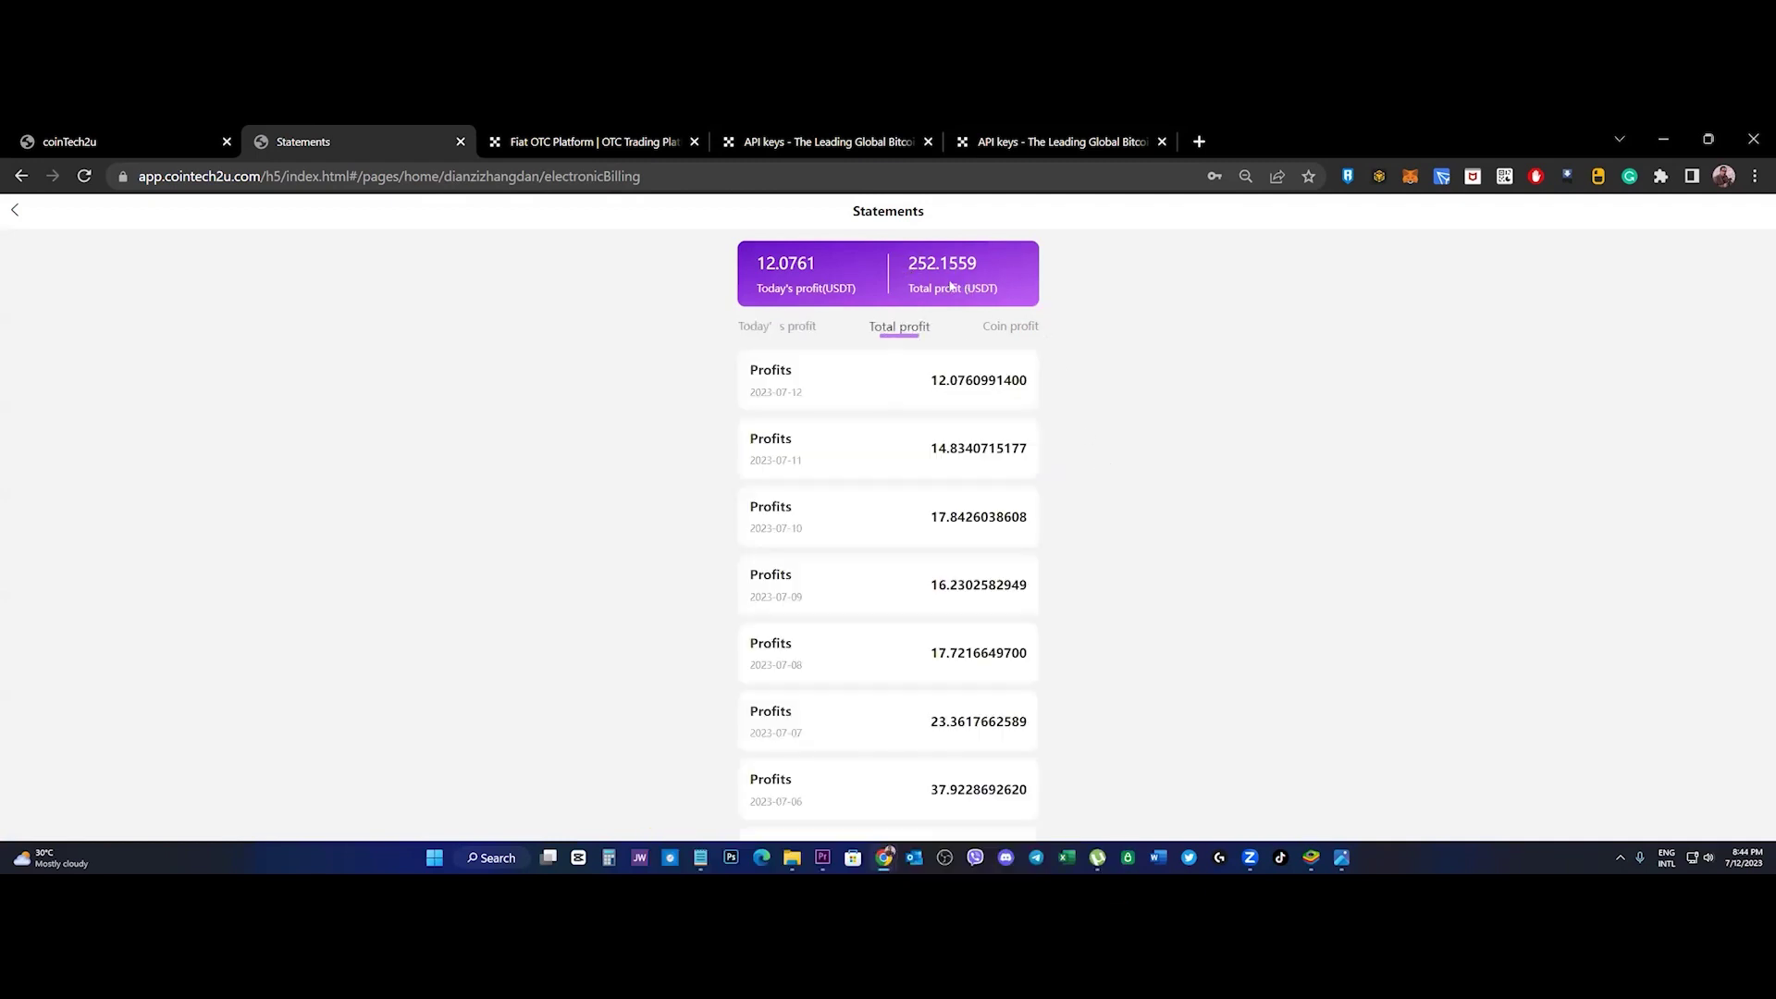